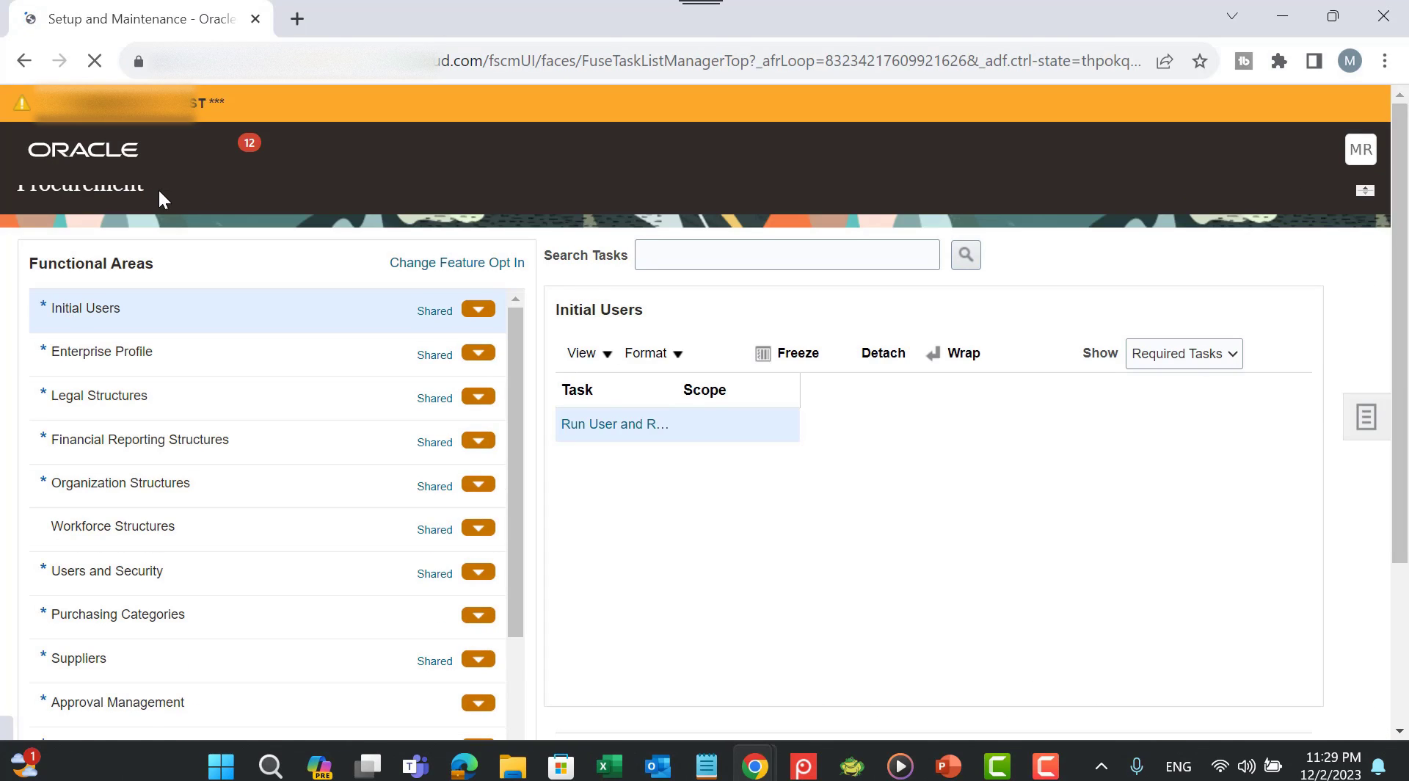
Step: Display the setup tasks of the Payables functional area
scroll(239, 230, down, 2)
scroll(239, 244, down, 3)
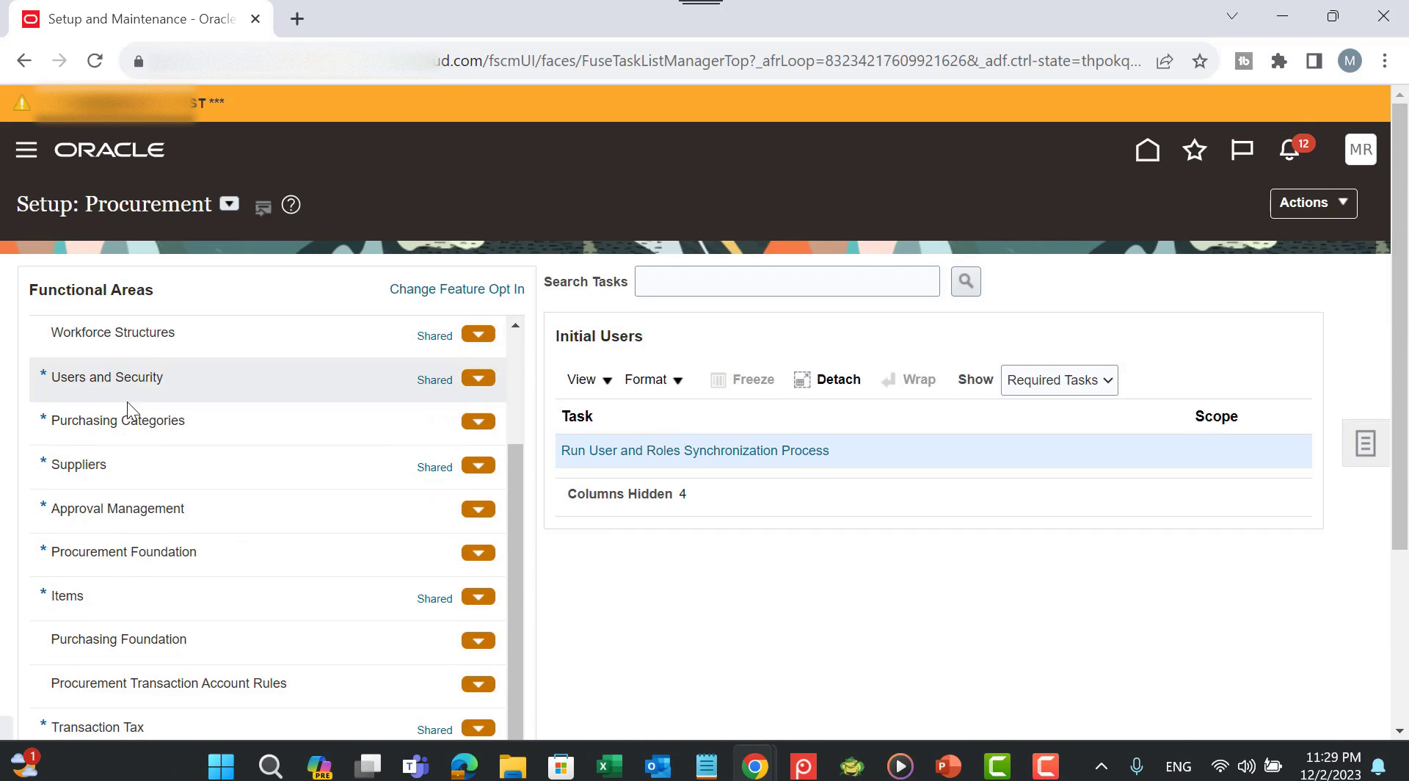
scroll(242, 352, down, 7)
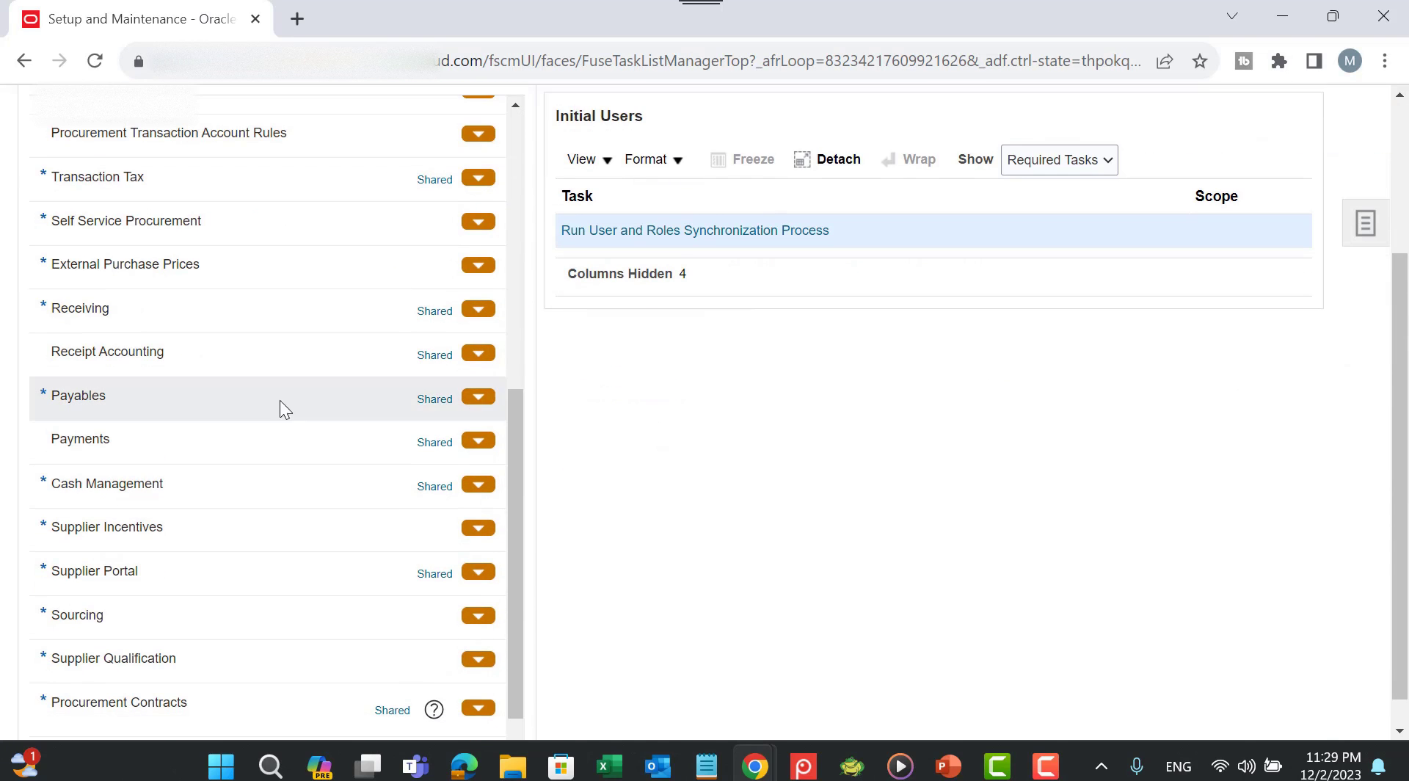
click(218, 394)
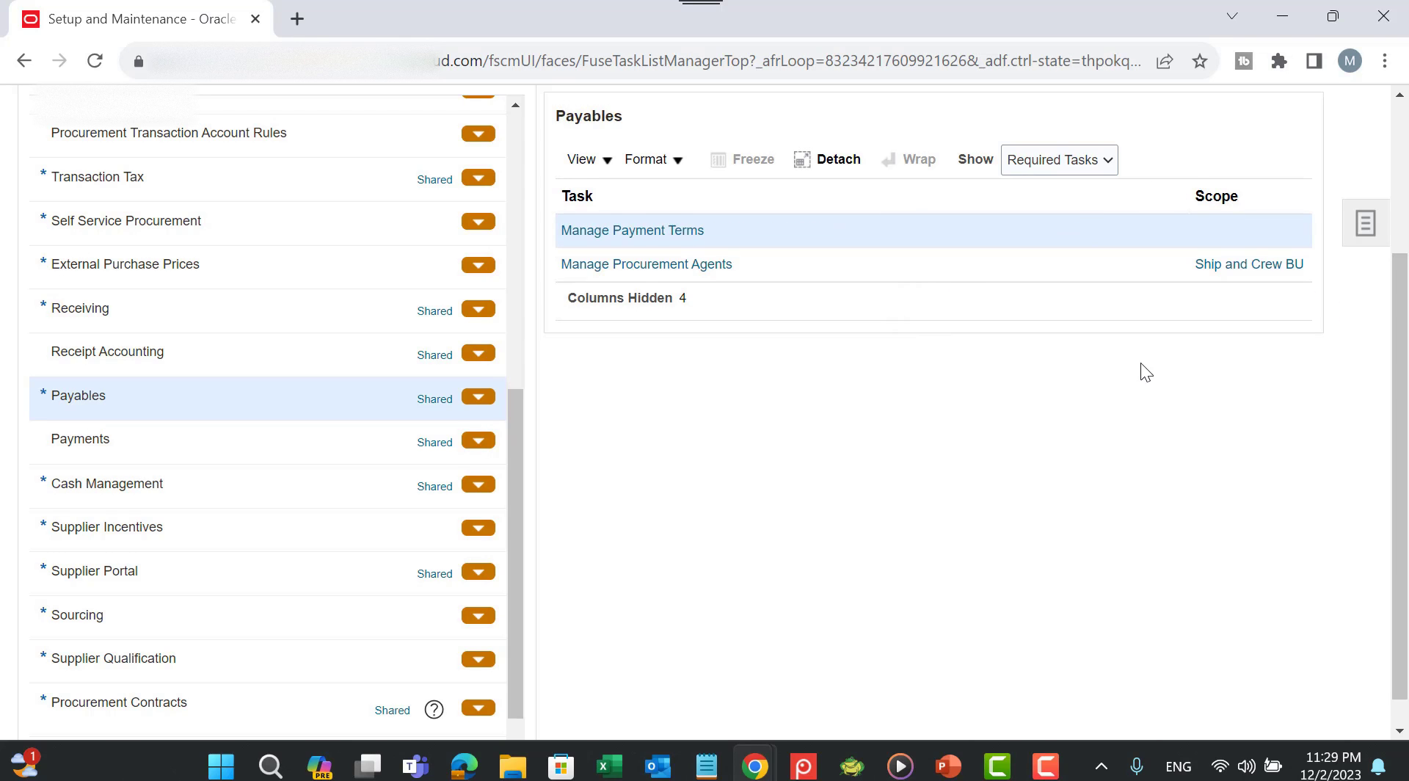
Step: Search the setup tasks for "manage%pay%" and open the Manage Payment Methods task from the Payments area
scroll(1124, 372, up, 1)
click(736, 179)
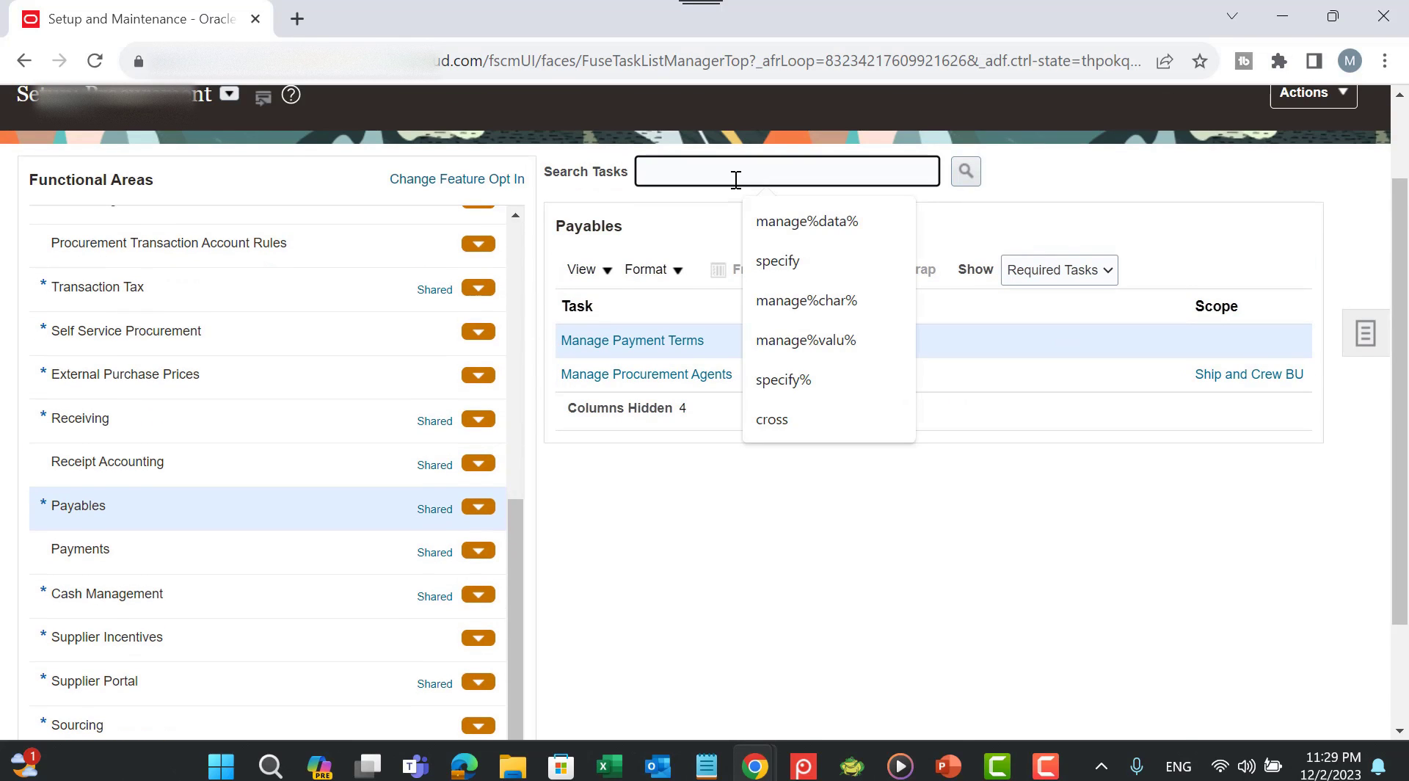
text(manage%)
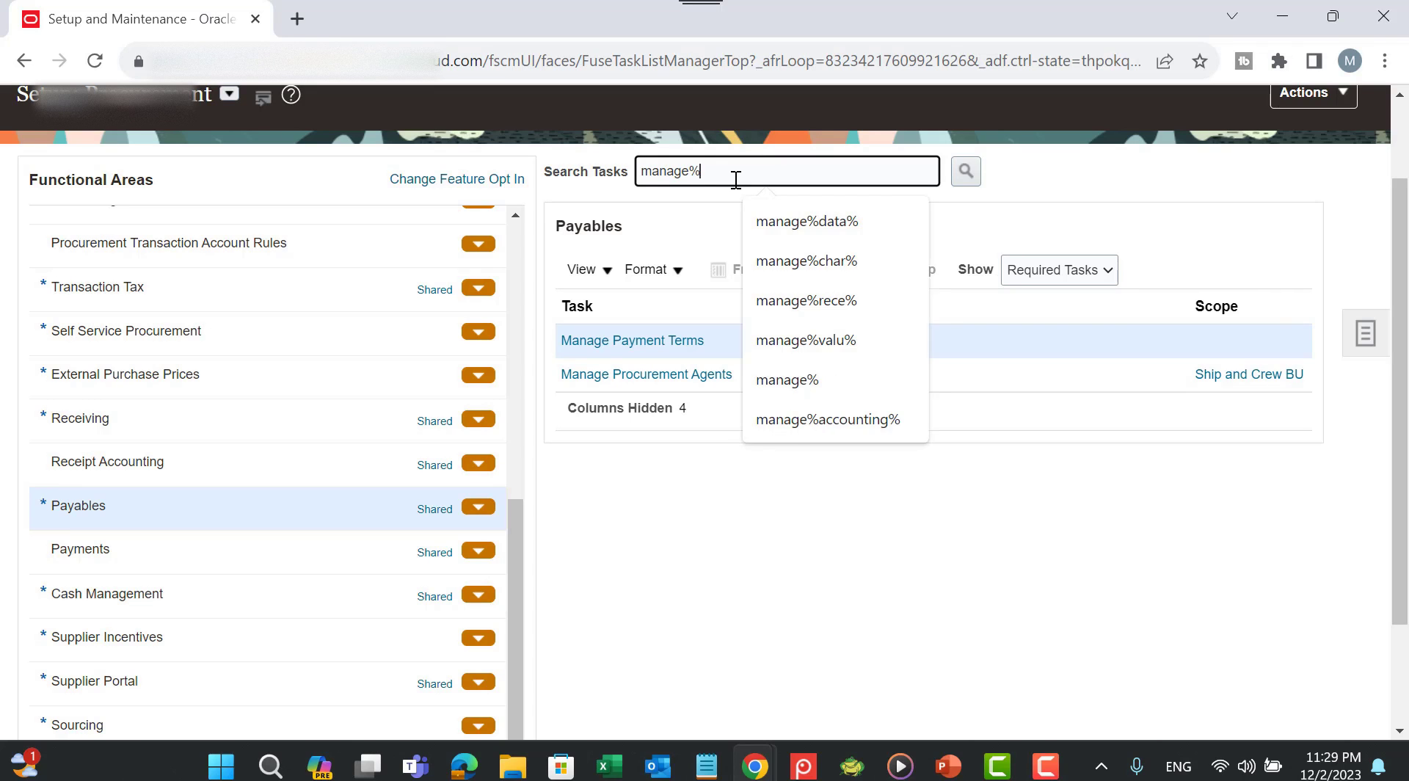
text(pay%)
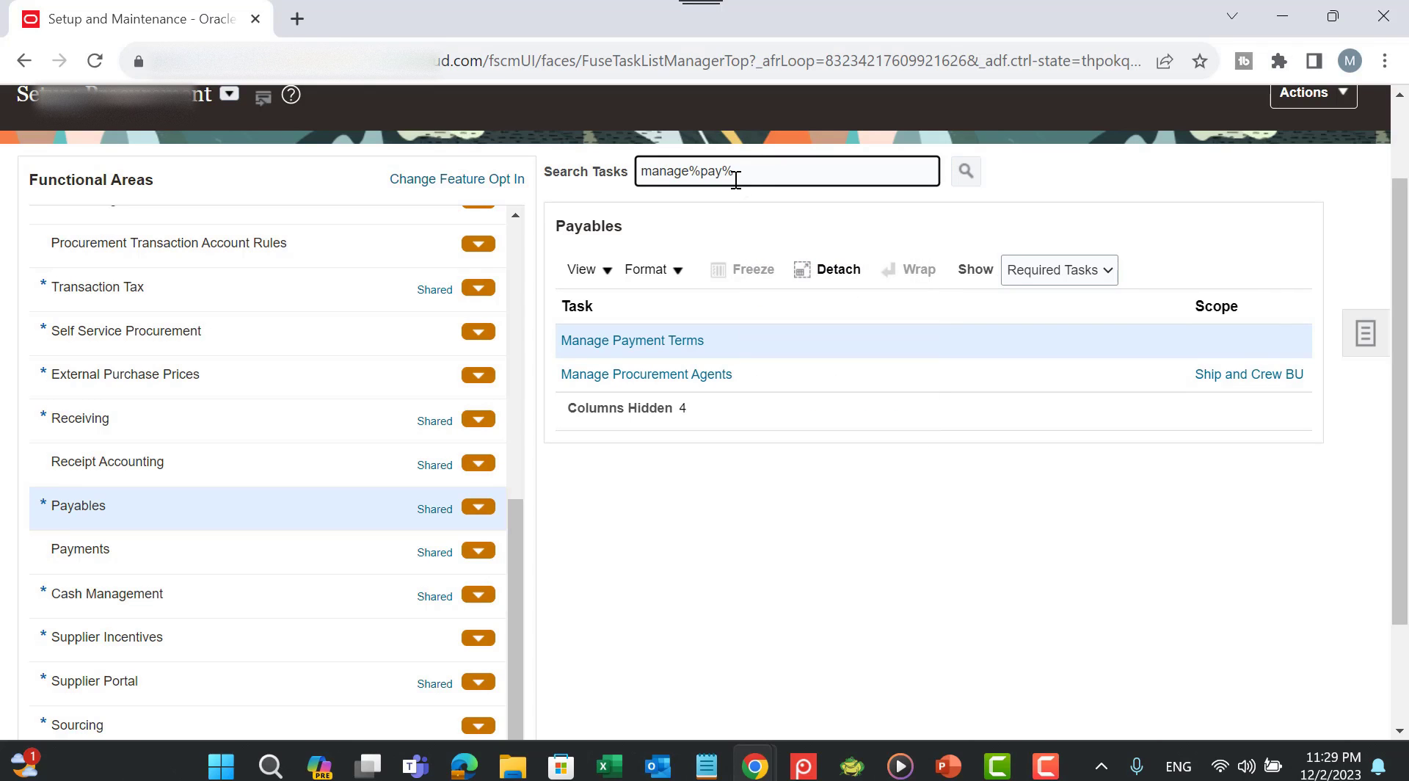
key(Return)
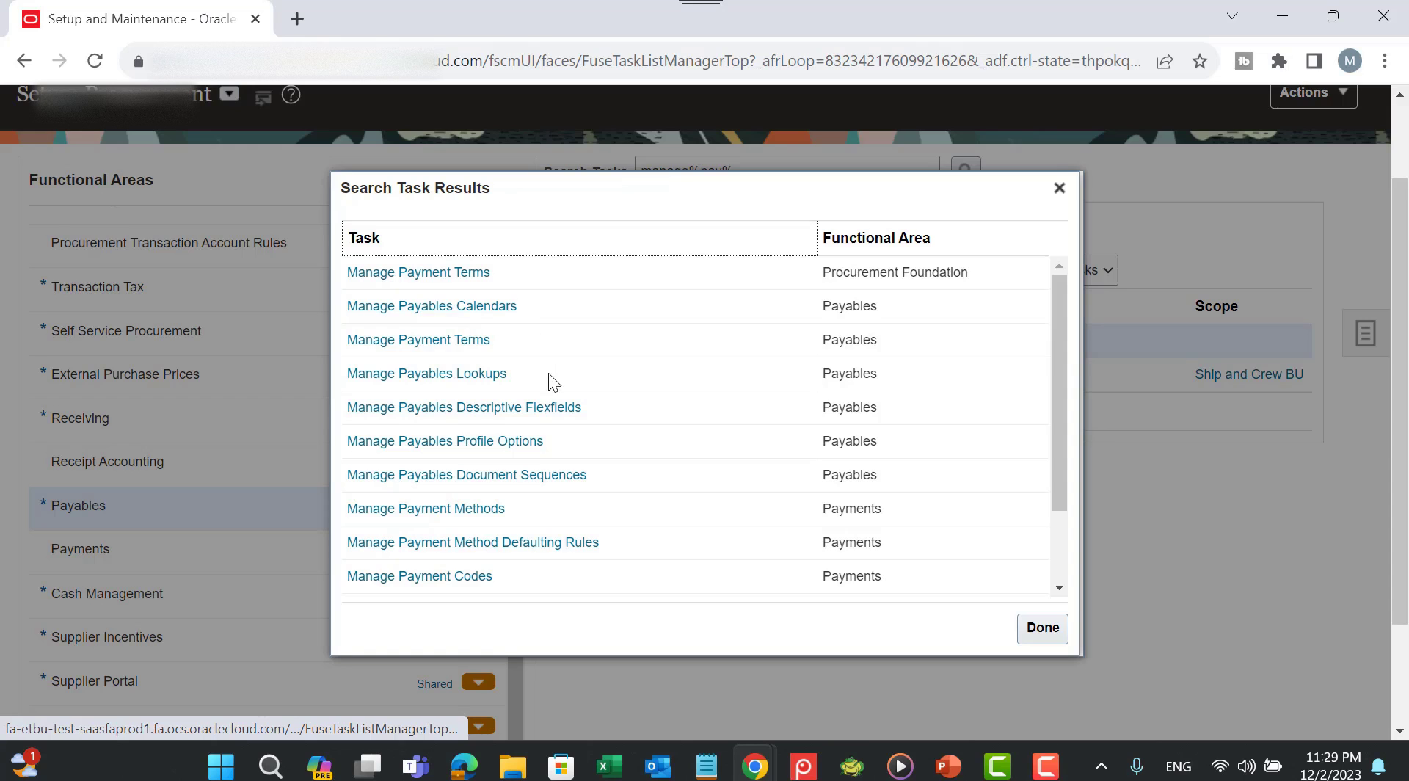
click(456, 509)
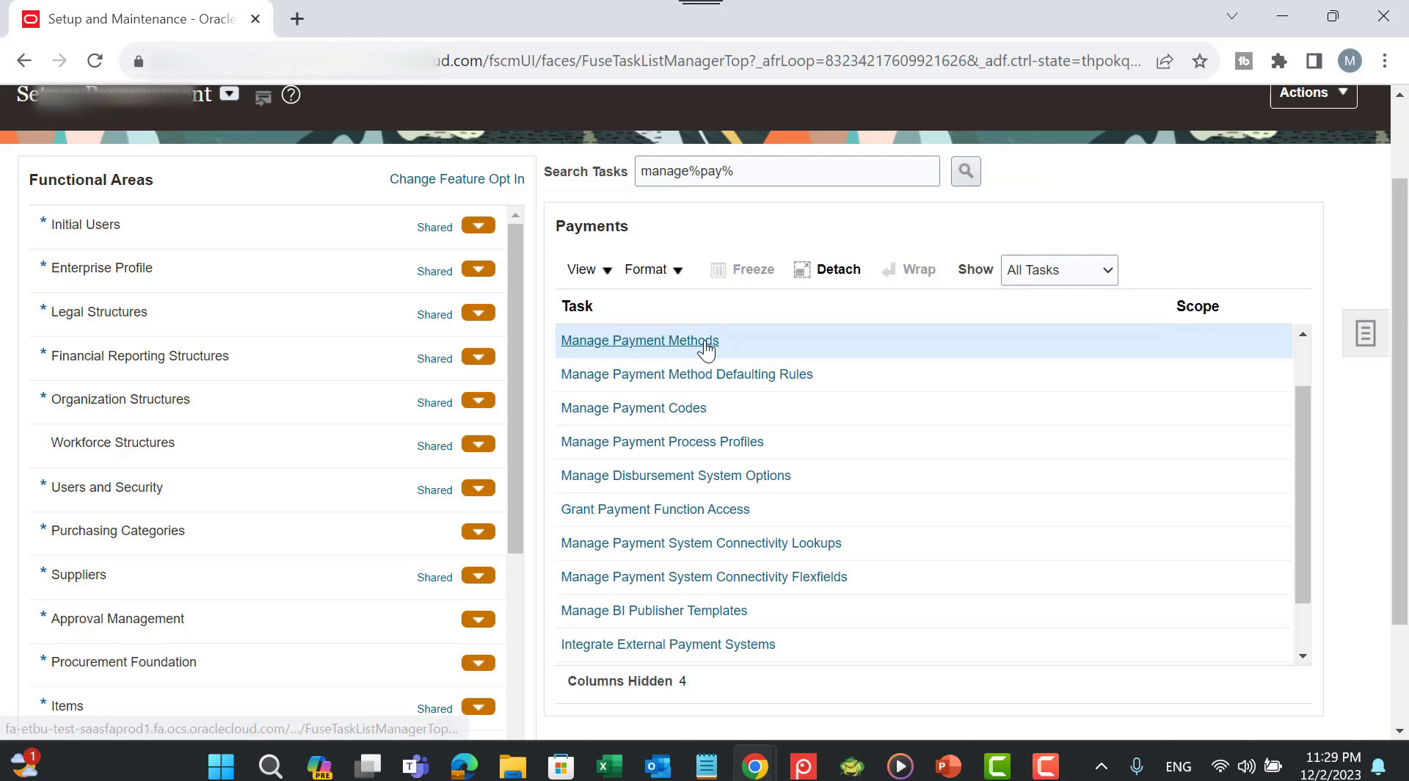
click(707, 350)
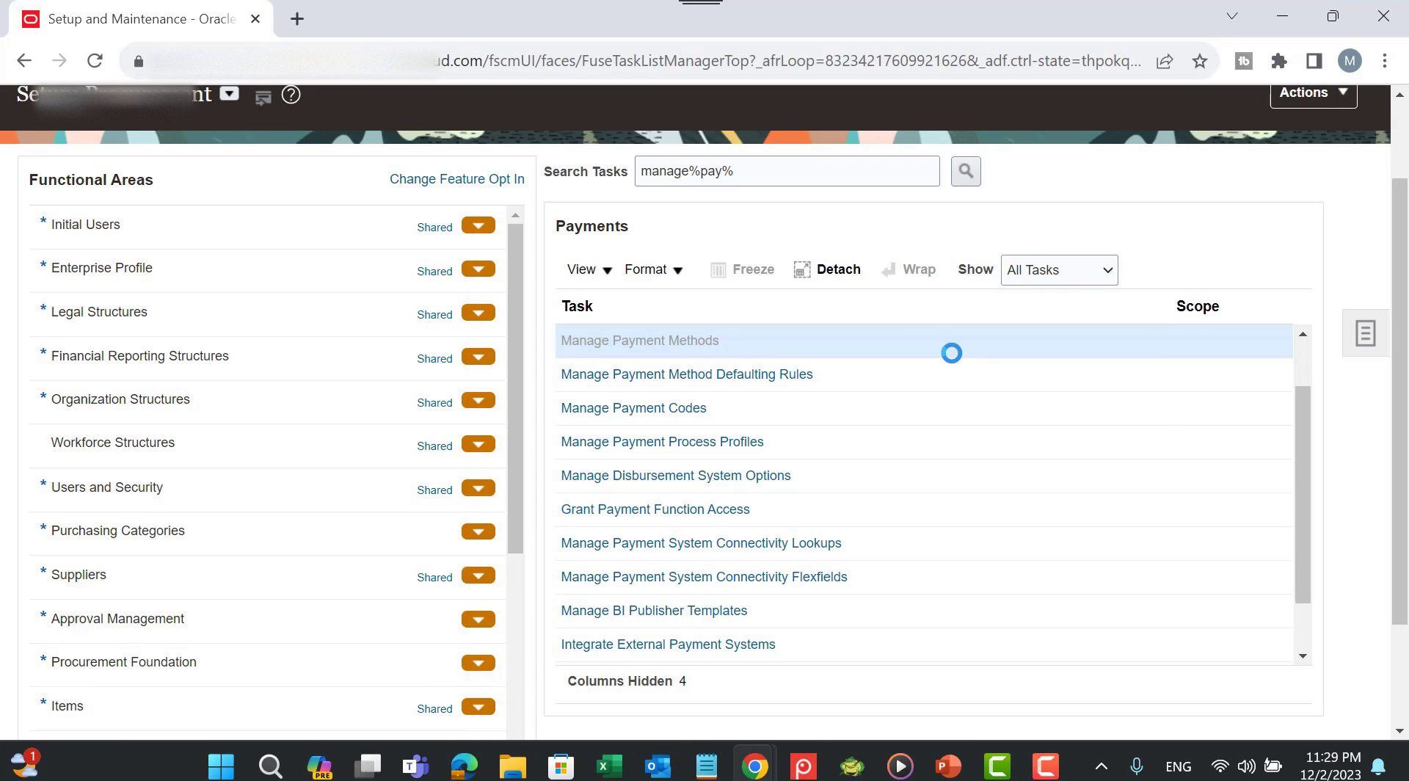
Step: Create a new payment method with the name "Check Bills Payable" and the code BIPA
scroll(924, 361, down, 1)
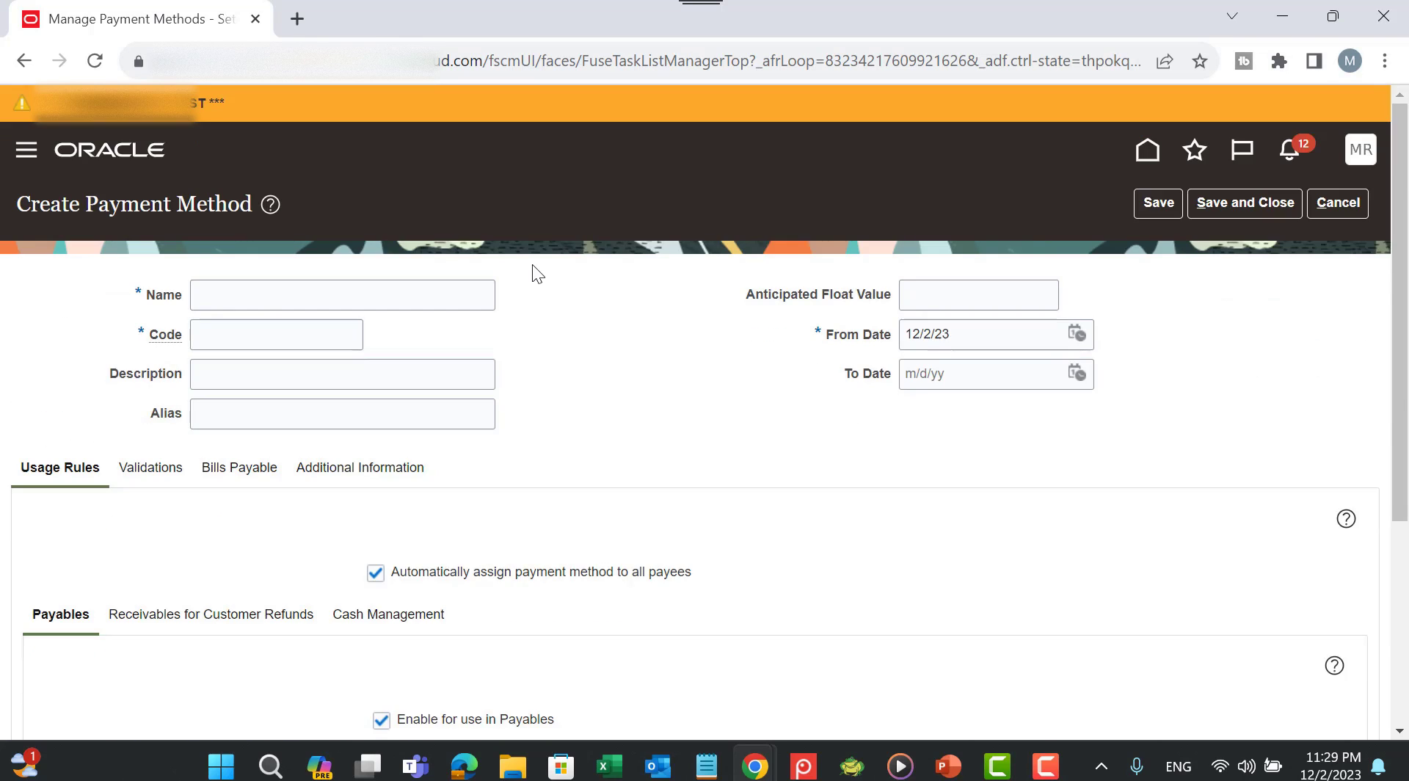
click(308, 292)
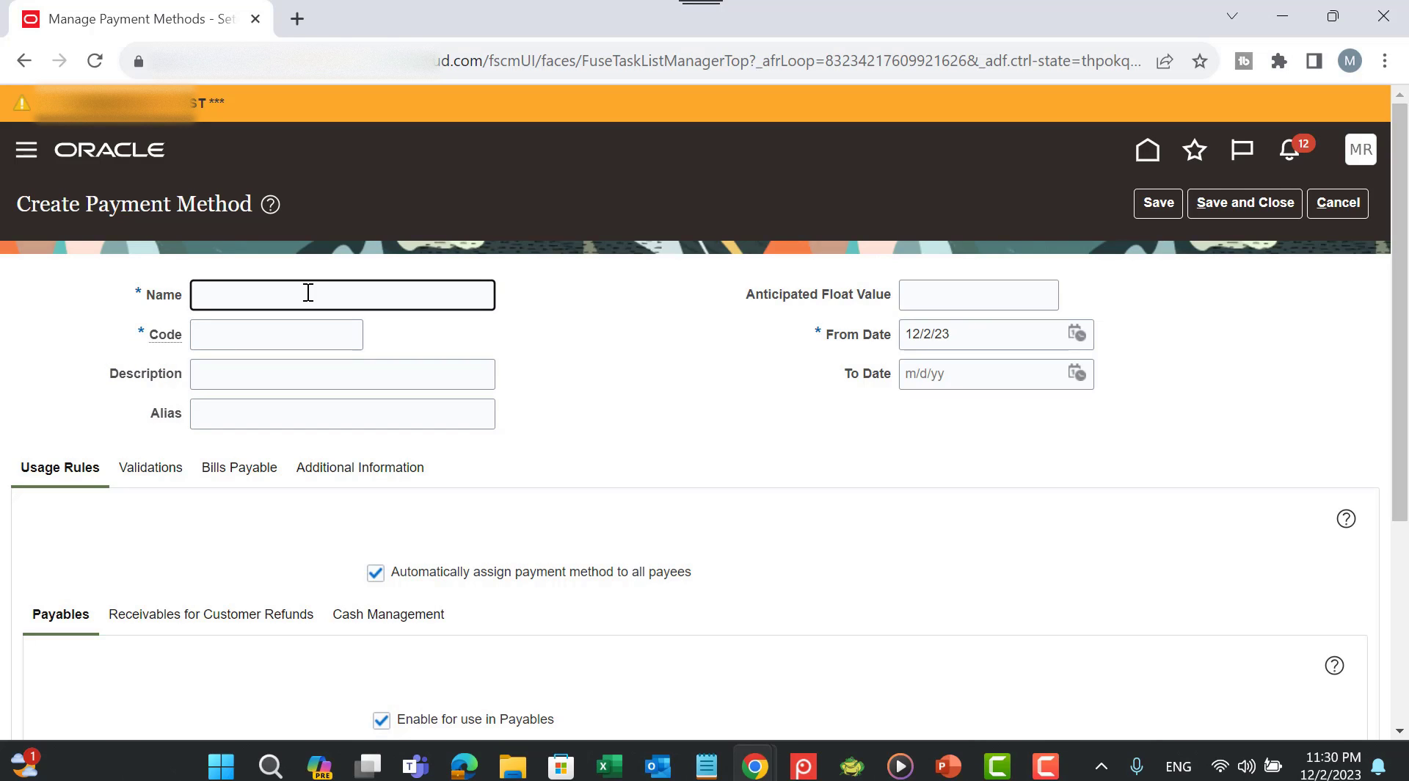
text(Check Bill Payables)
click(302, 339)
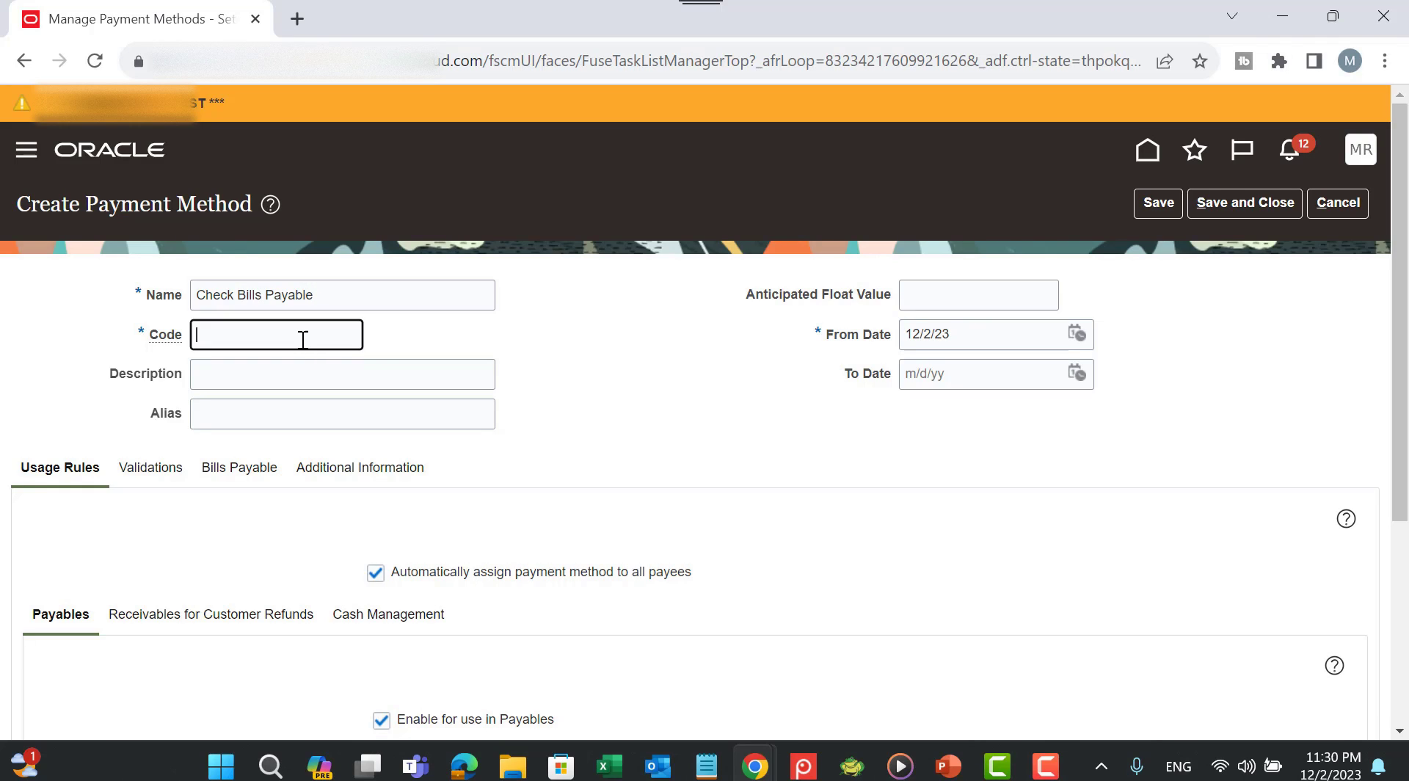
text(BIPA)
key(Tab)
key(Tab)
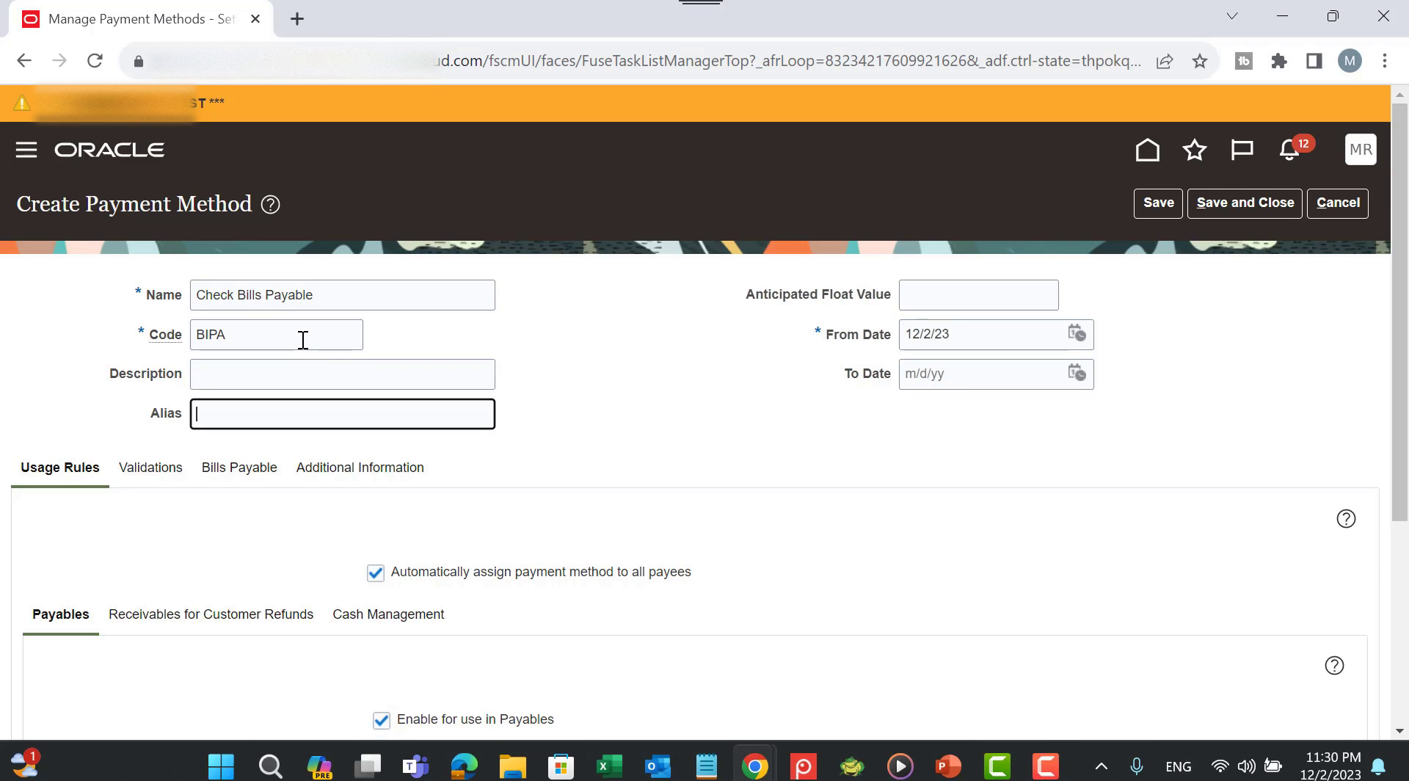
Step: Copy the payment method's name, "Check Bills Payable", into its Description
triple_click(325, 287)
key(ctrl+c)
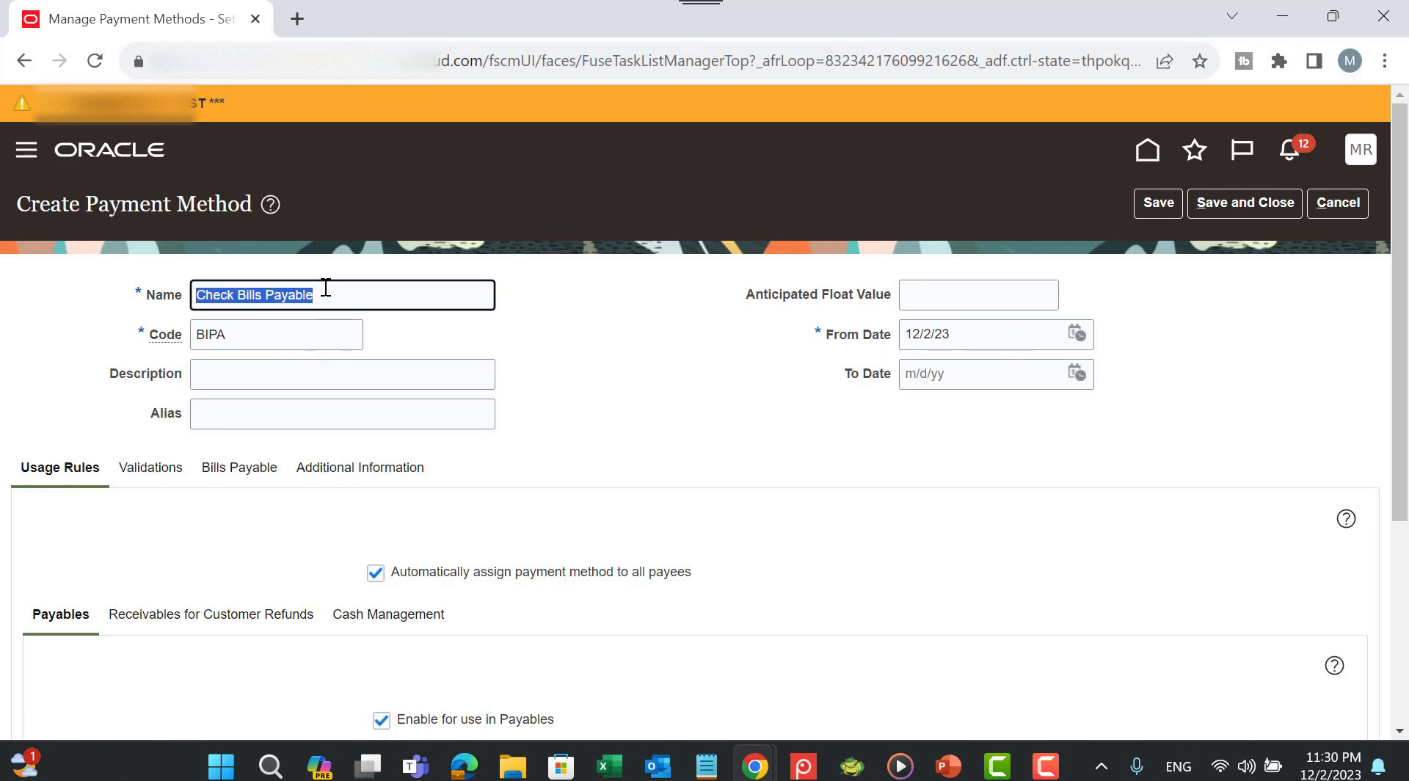
click(293, 372)
key(ctrl+v)
click(796, 409)
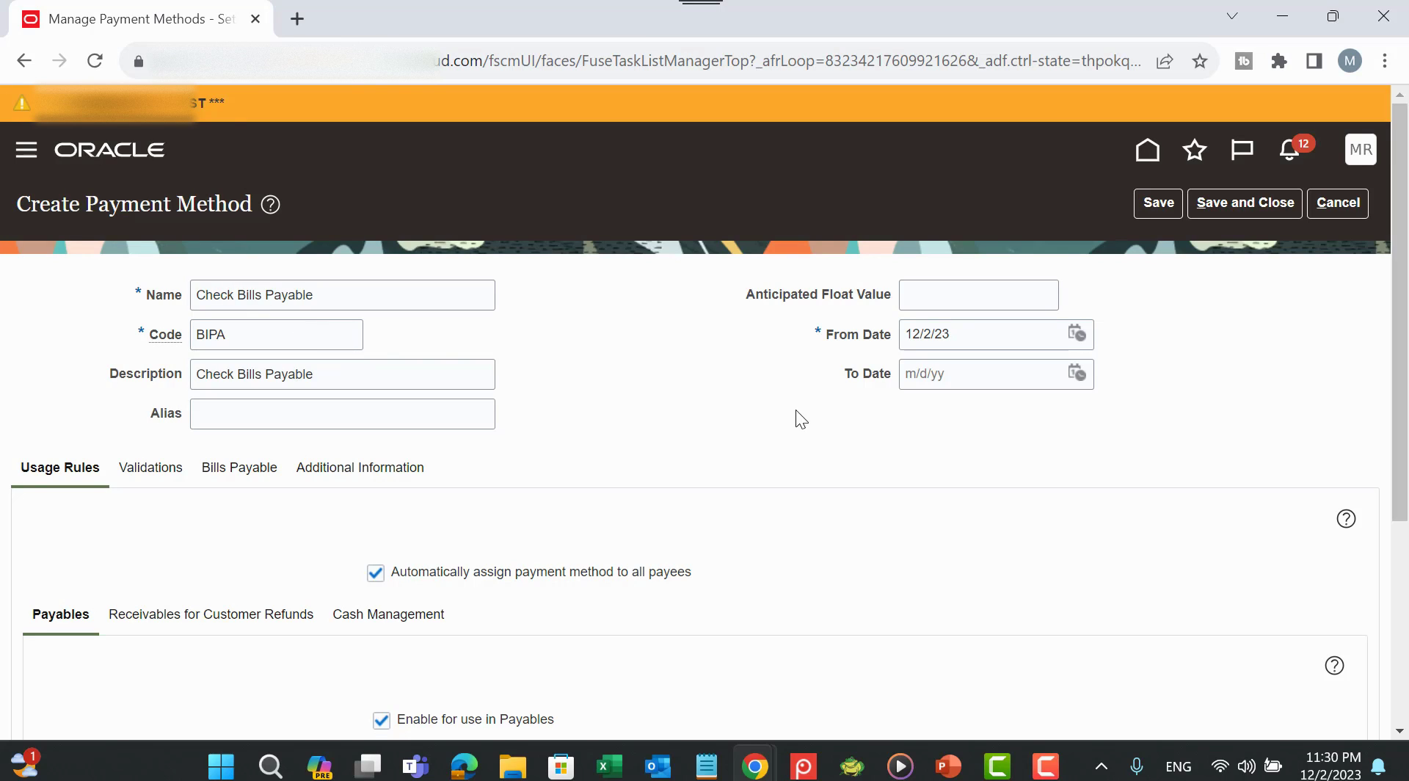
Step: Set the payment method's From Date to 12/1/22
click(1074, 333)
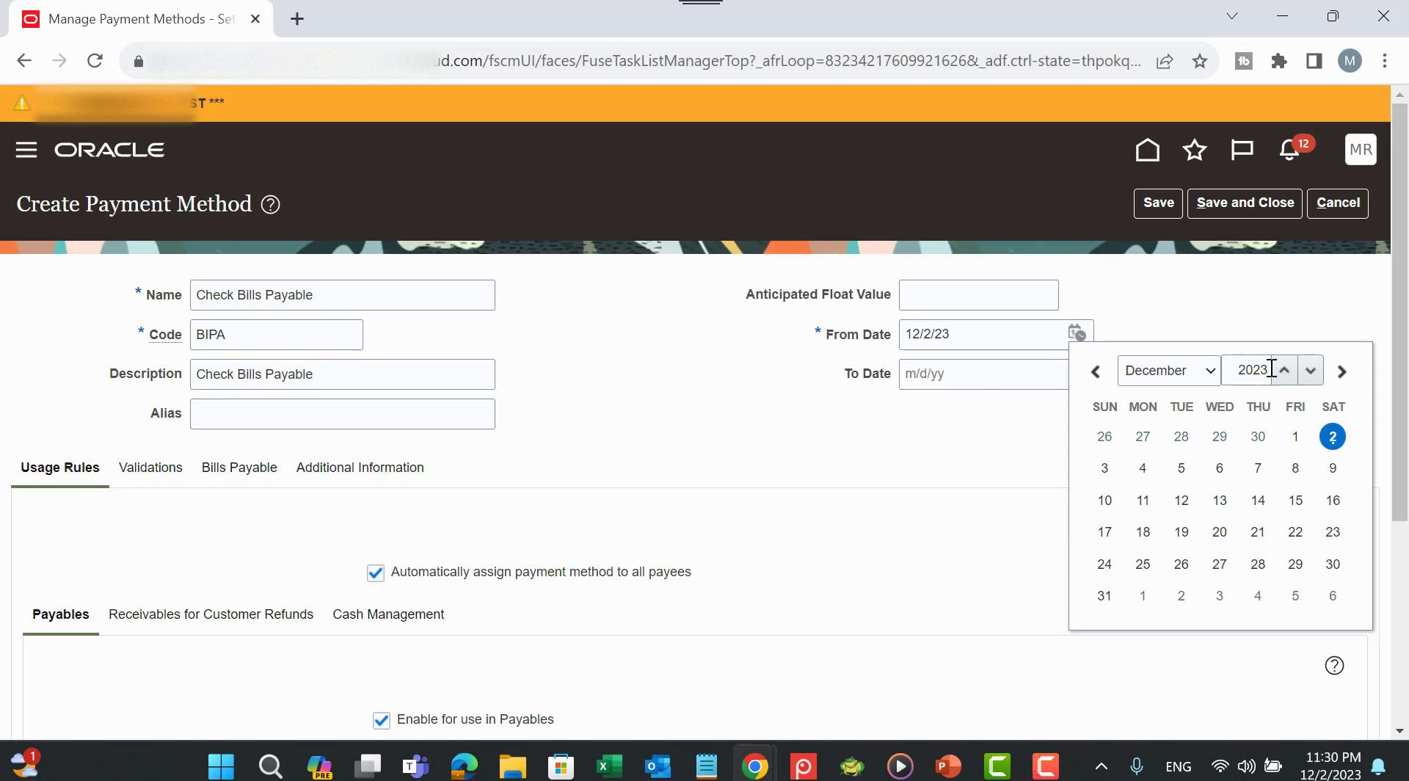
click(1308, 369)
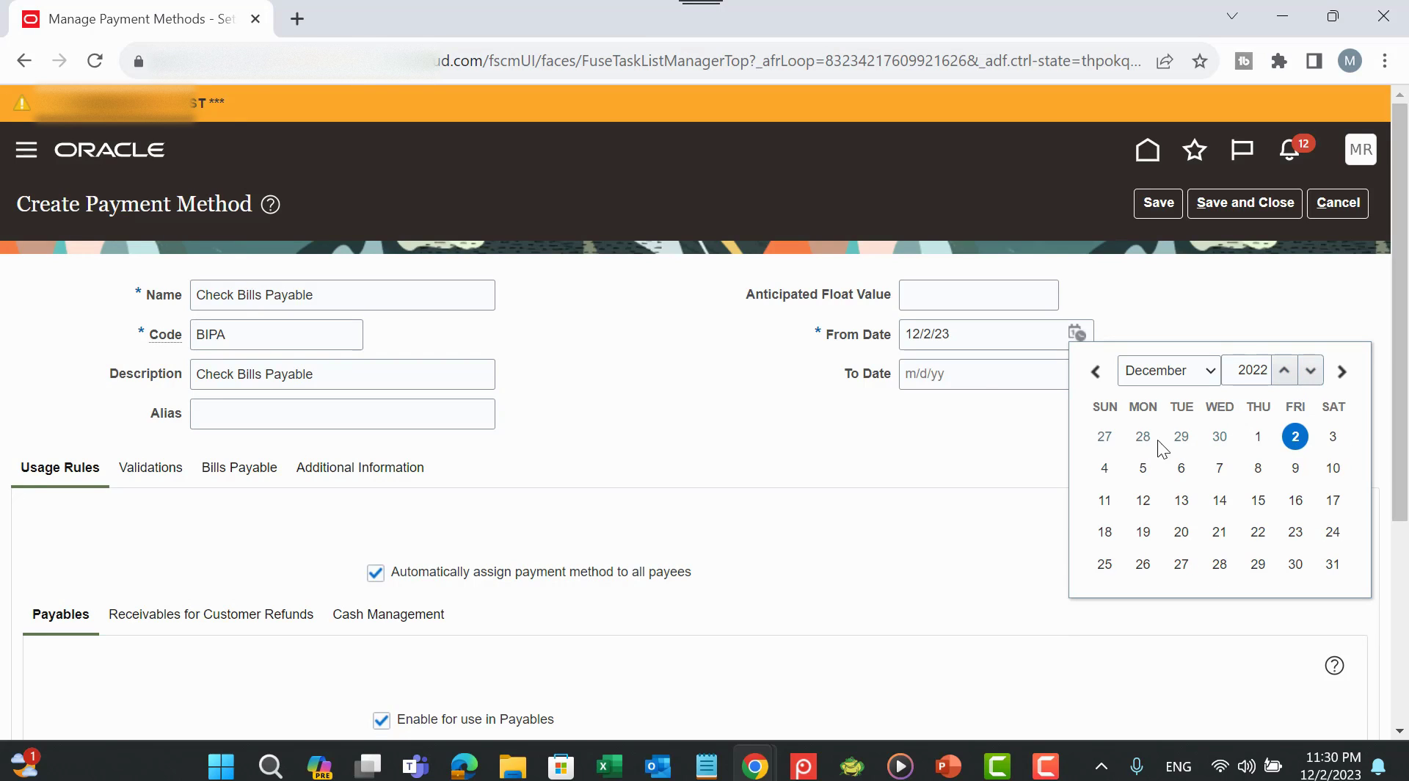
click(1257, 436)
Step: Enable the Bills Payable option for the payment method, then save and close it
scroll(645, 393, down, 1)
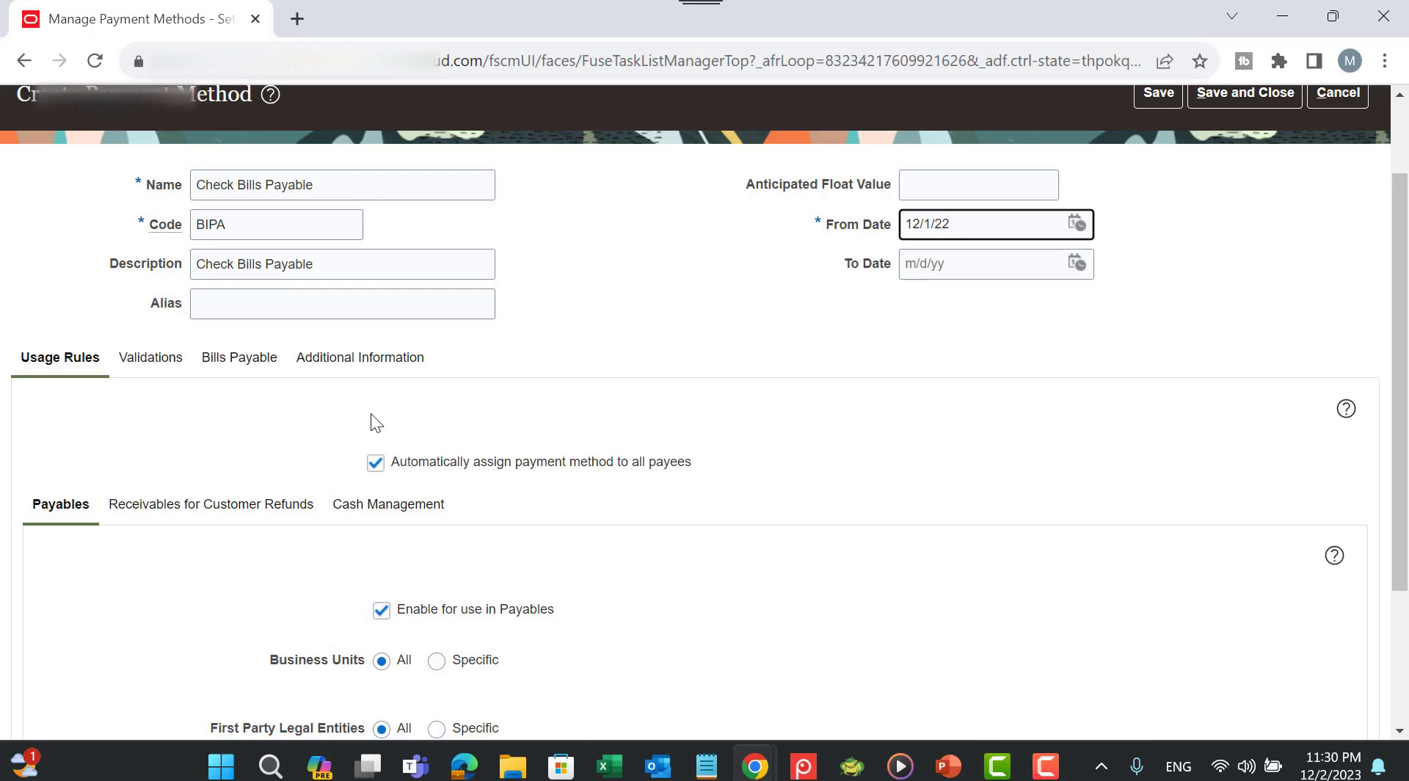
click(239, 359)
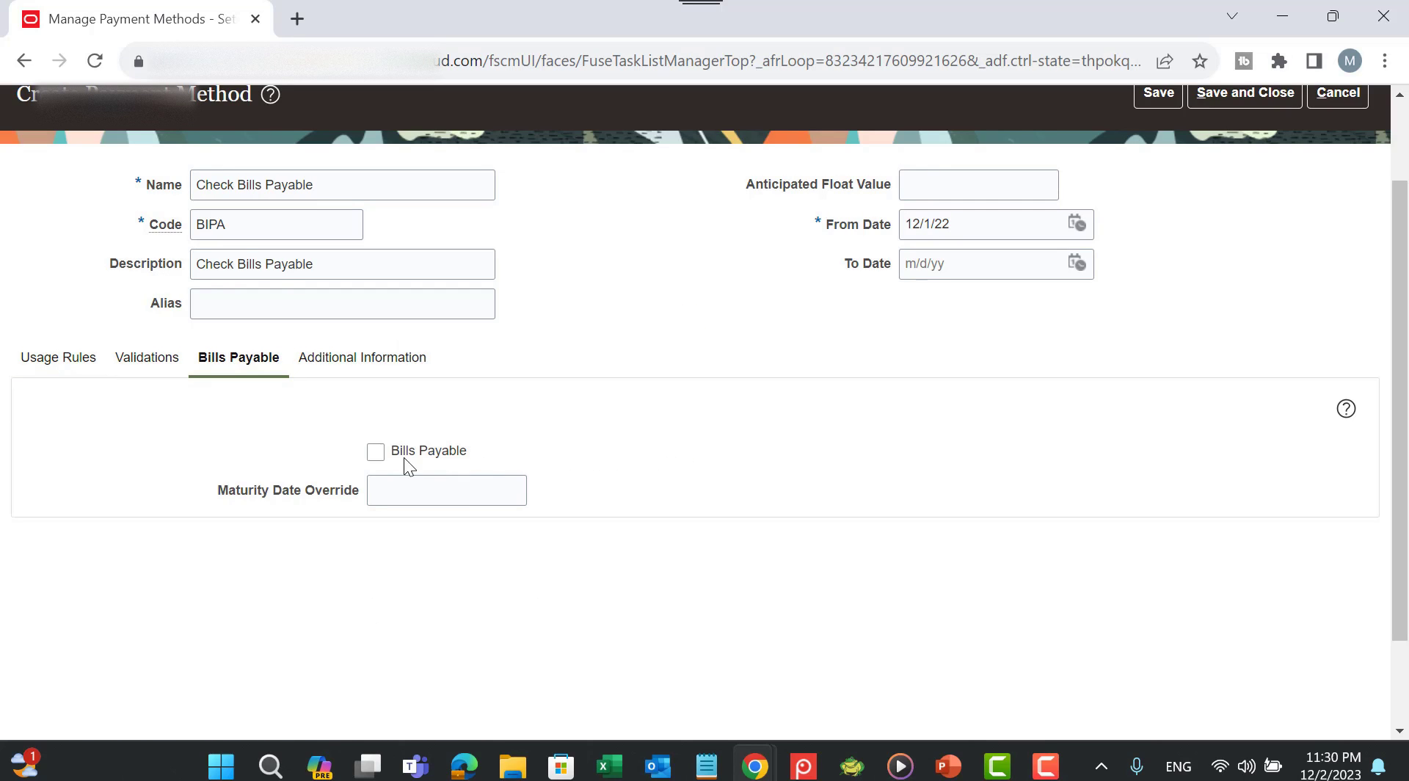
click(379, 455)
scroll(557, 411, up, 1)
scroll(557, 411, down, 1)
scroll(880, 325, up, 1)
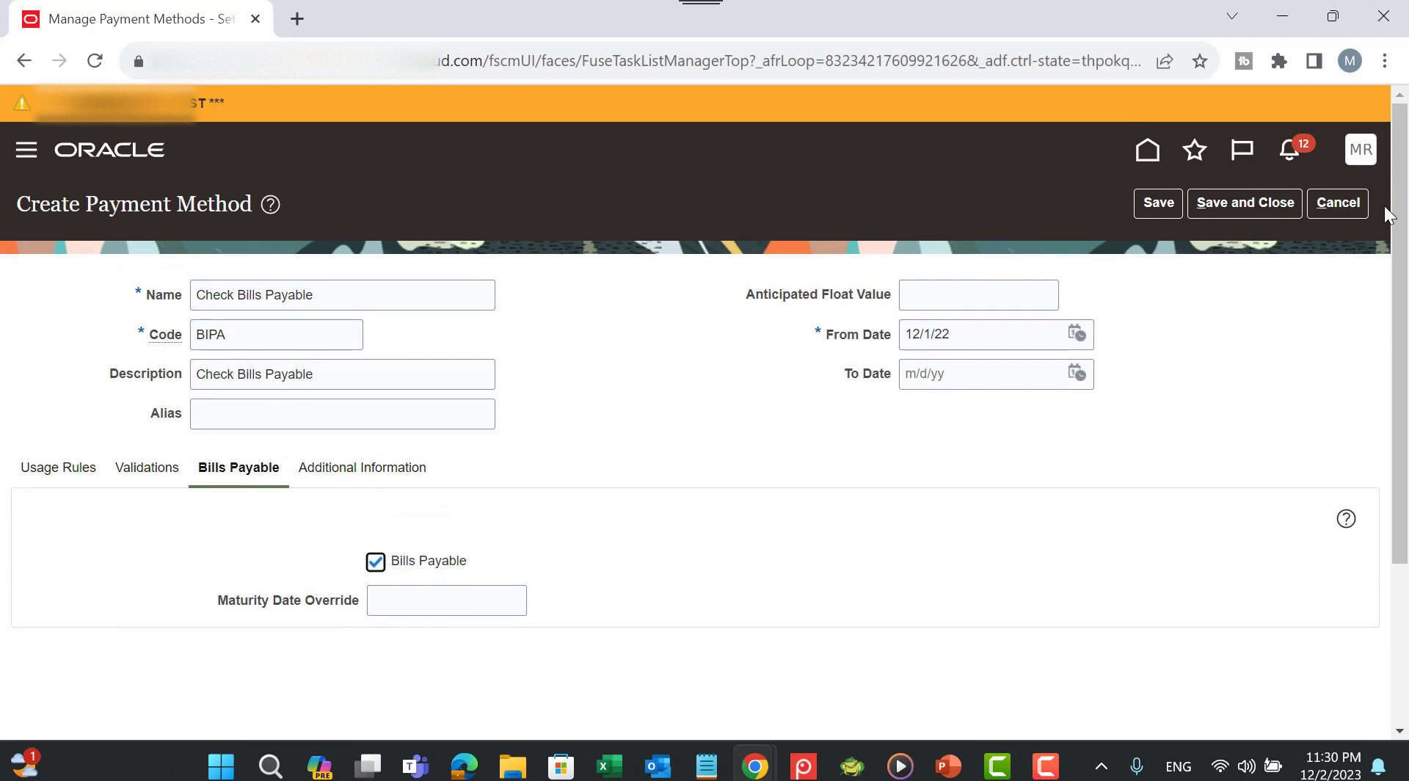
click(1252, 203)
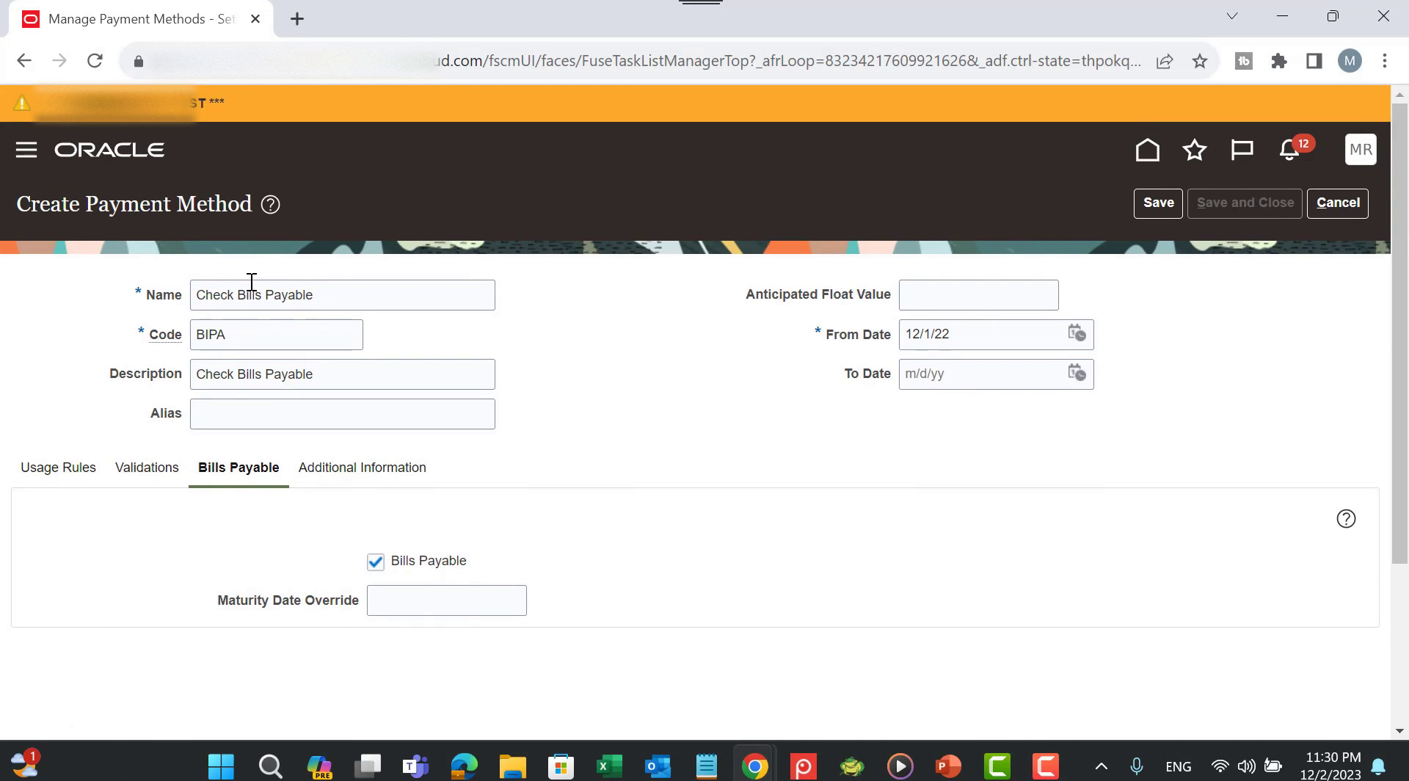
click(870, 285)
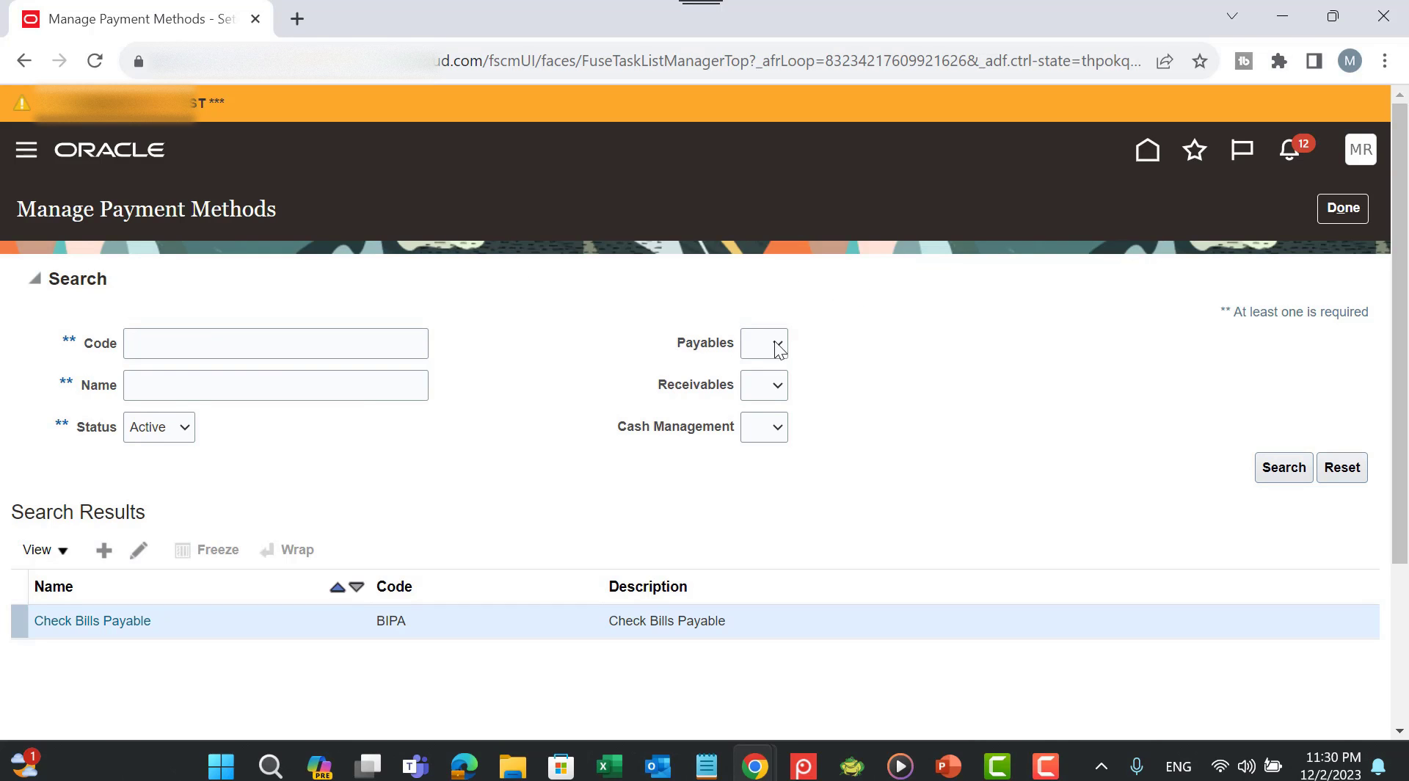
Step: Check the saved payment method in the list, finish that task and open the Manage Payment Process Profiles task
scroll(360, 410, down, 3)
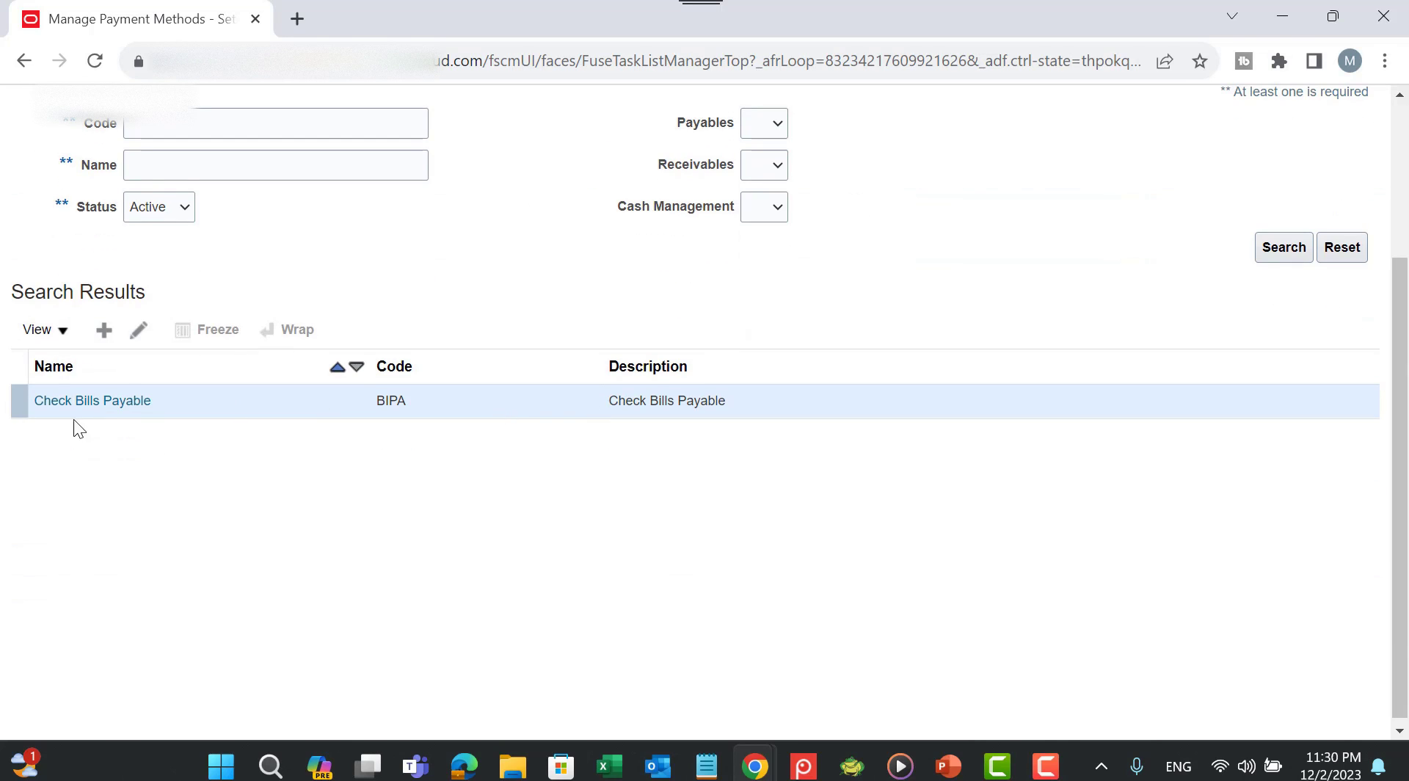
scroll(542, 390, up, 2)
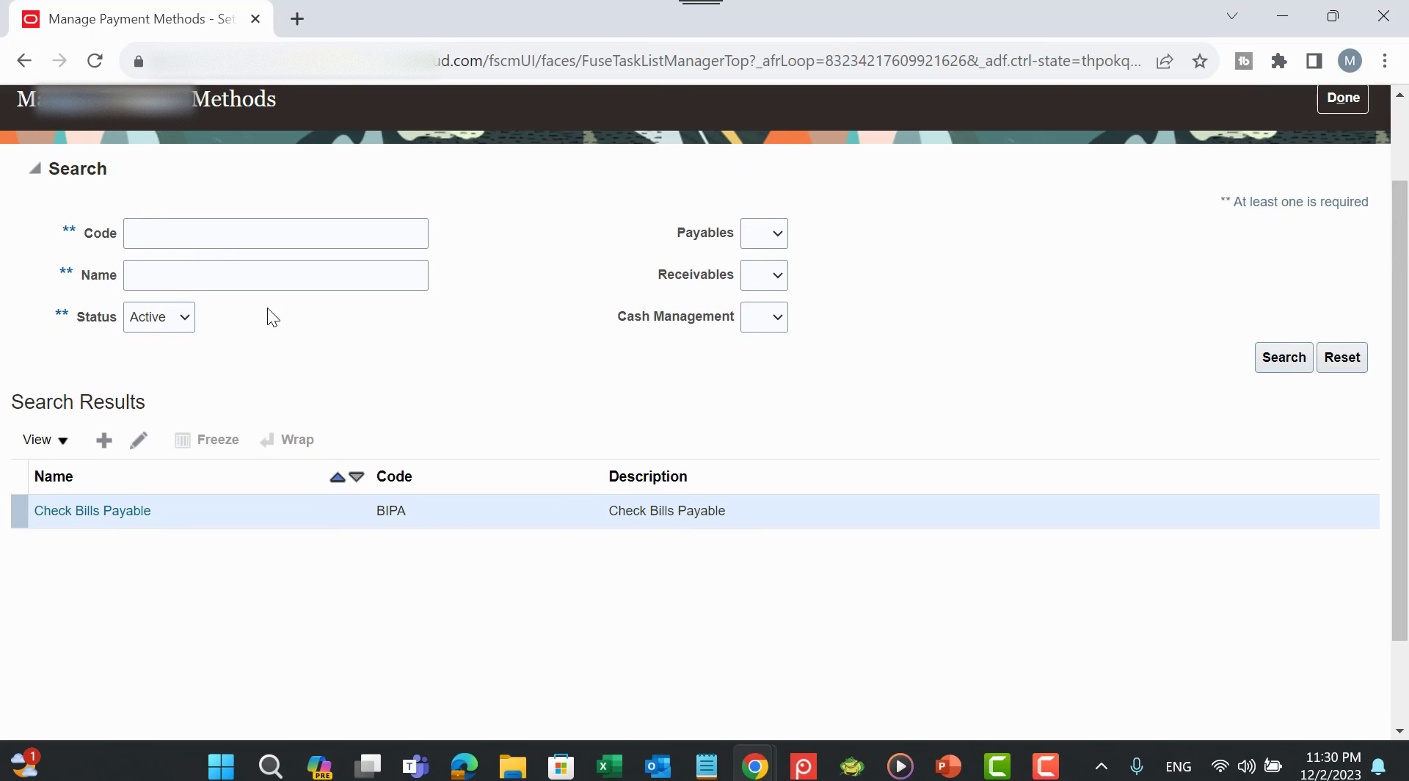
scroll(651, 276, up, 2)
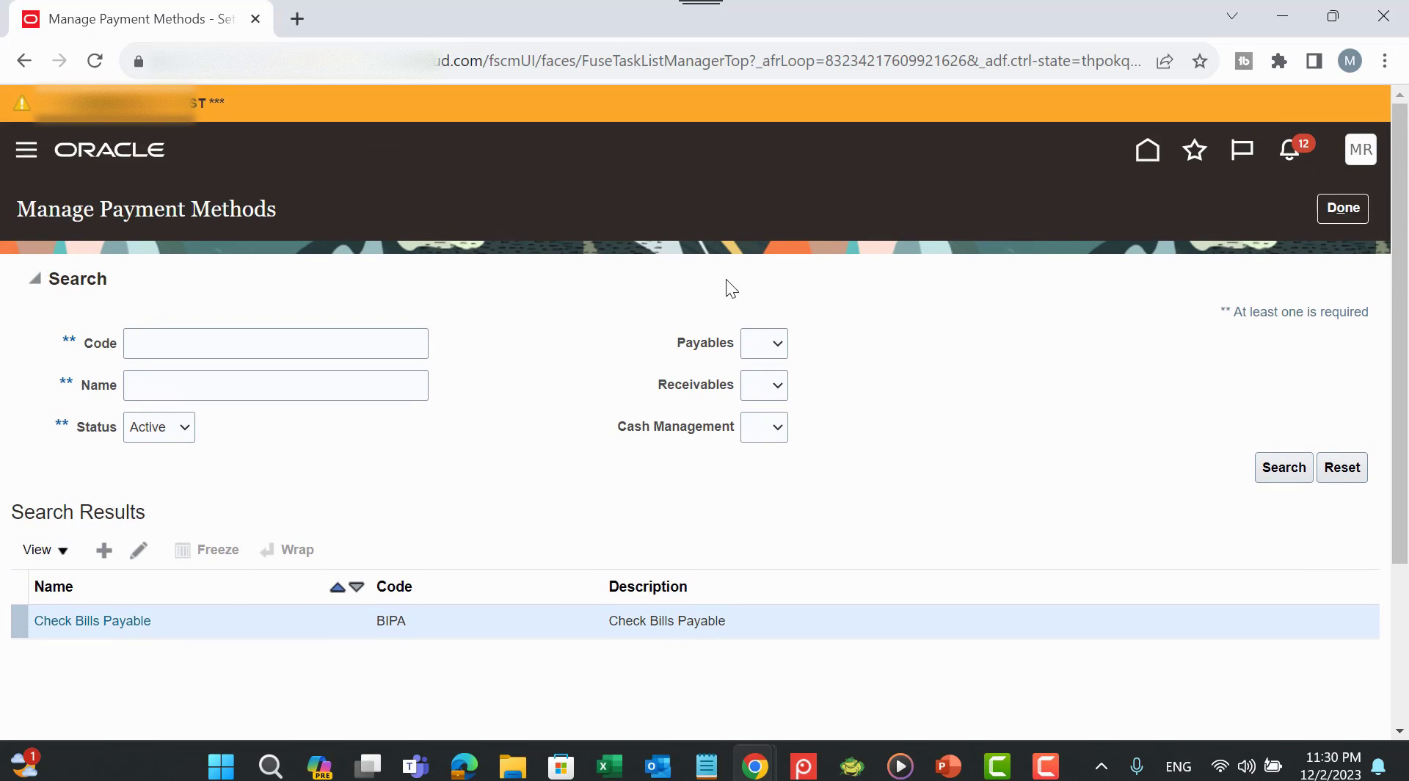
click(1362, 210)
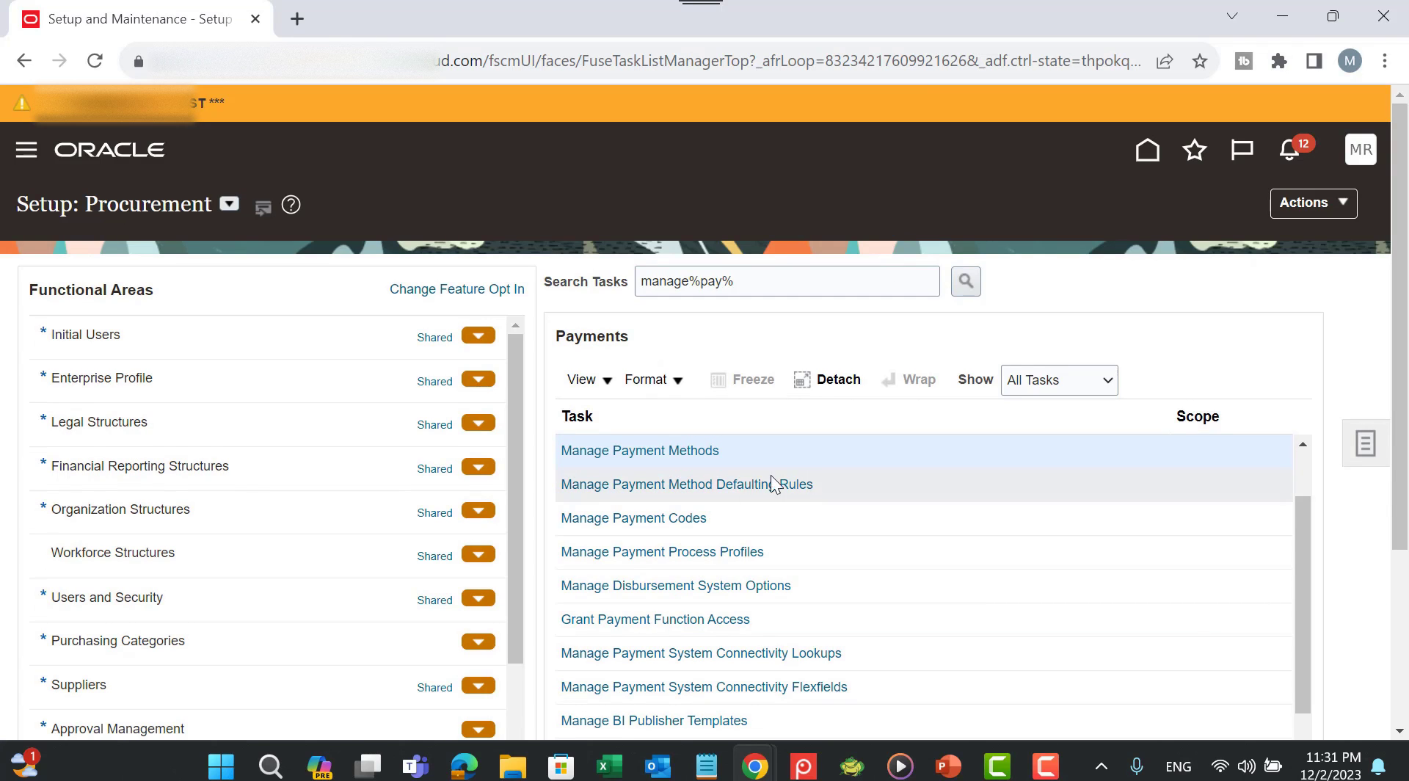
click(702, 559)
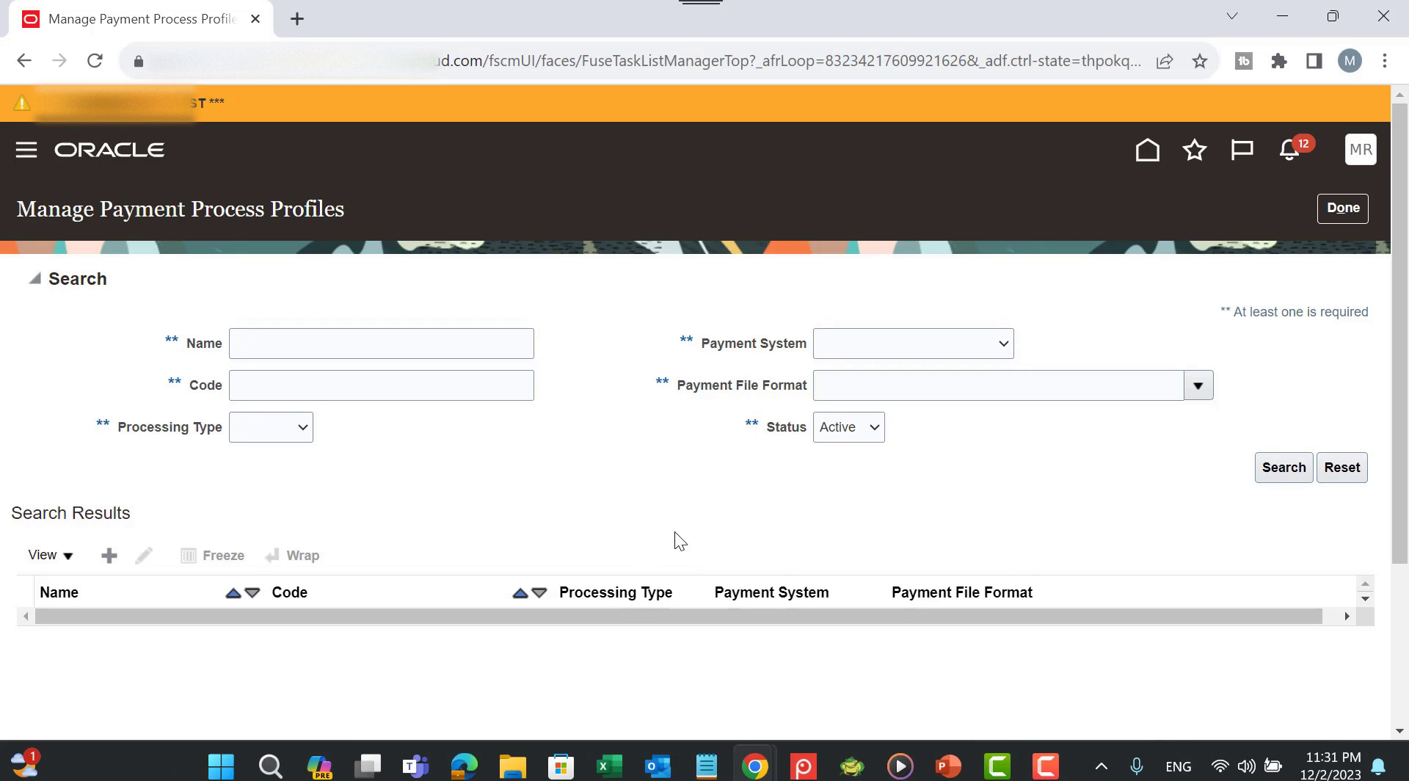
Step: Search for all active payment process profiles and open the External Check profile for editing
scroll(583, 444, down, 3)
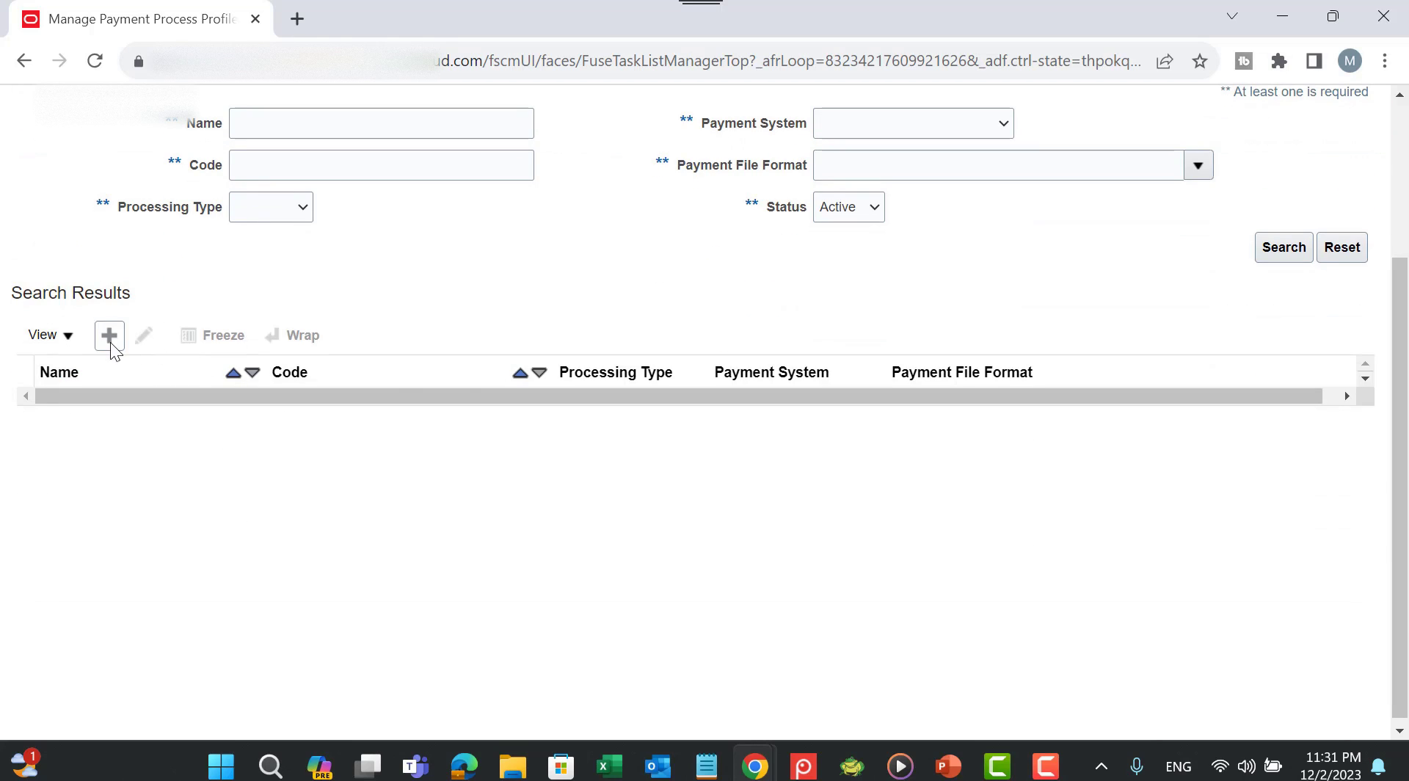
scroll(616, 333, up, 3)
click(1282, 470)
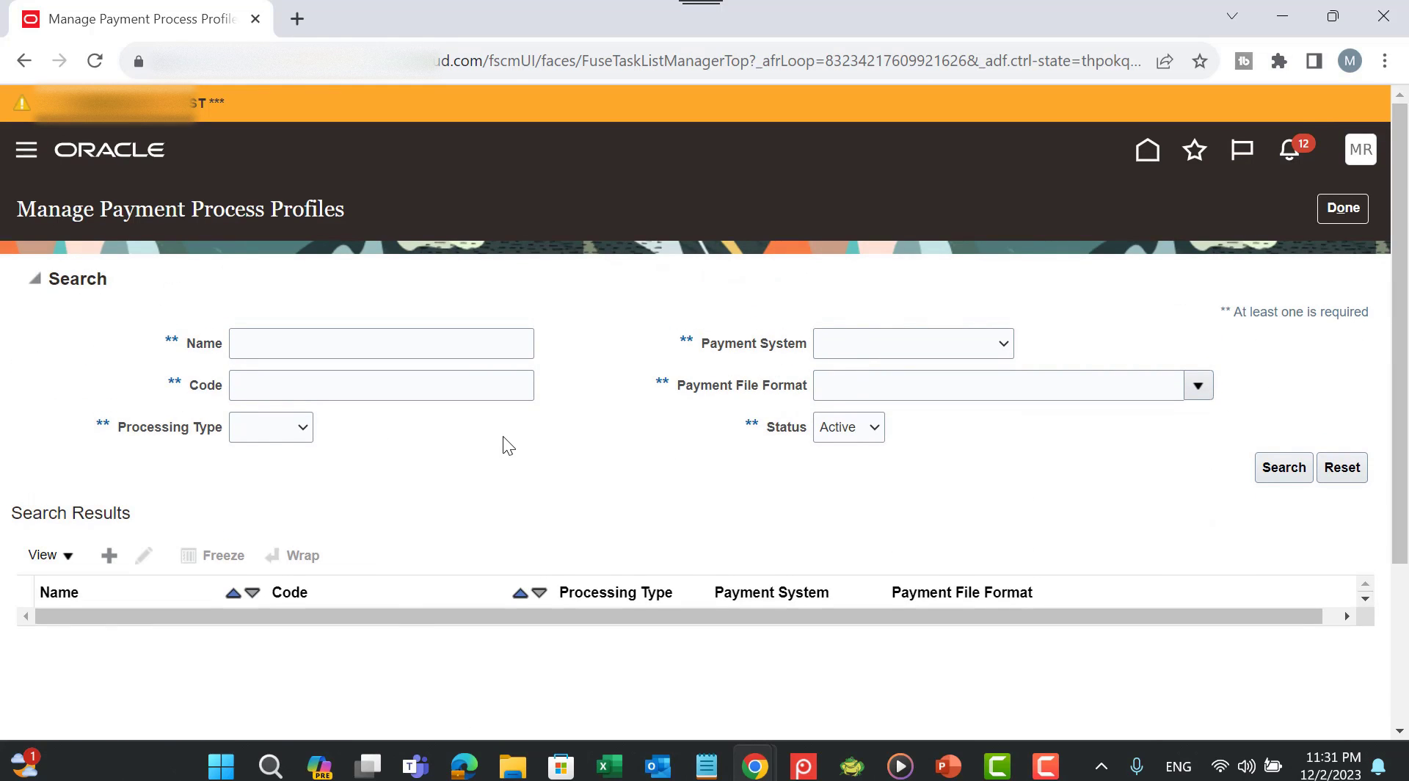
scroll(508, 445, down, 3)
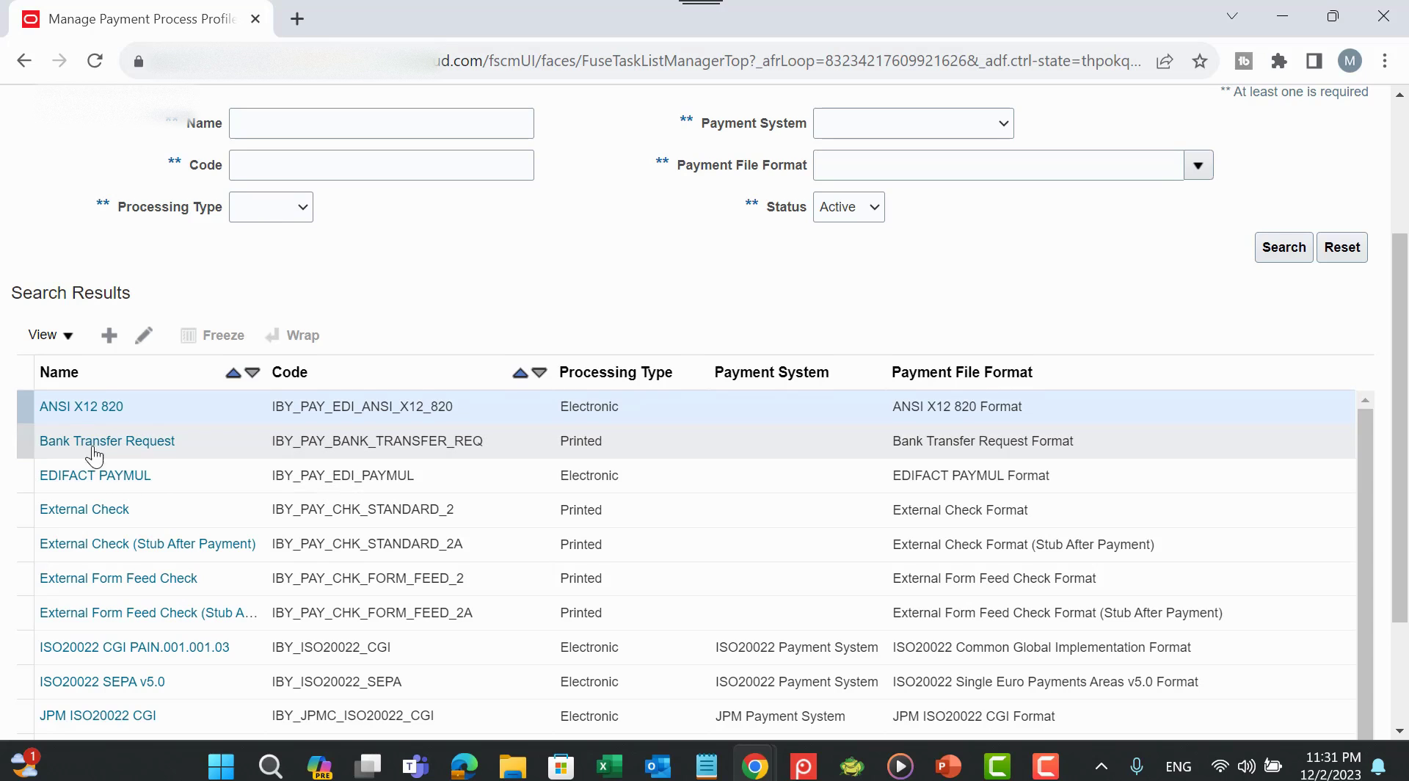
scroll(94, 455, down, 5)
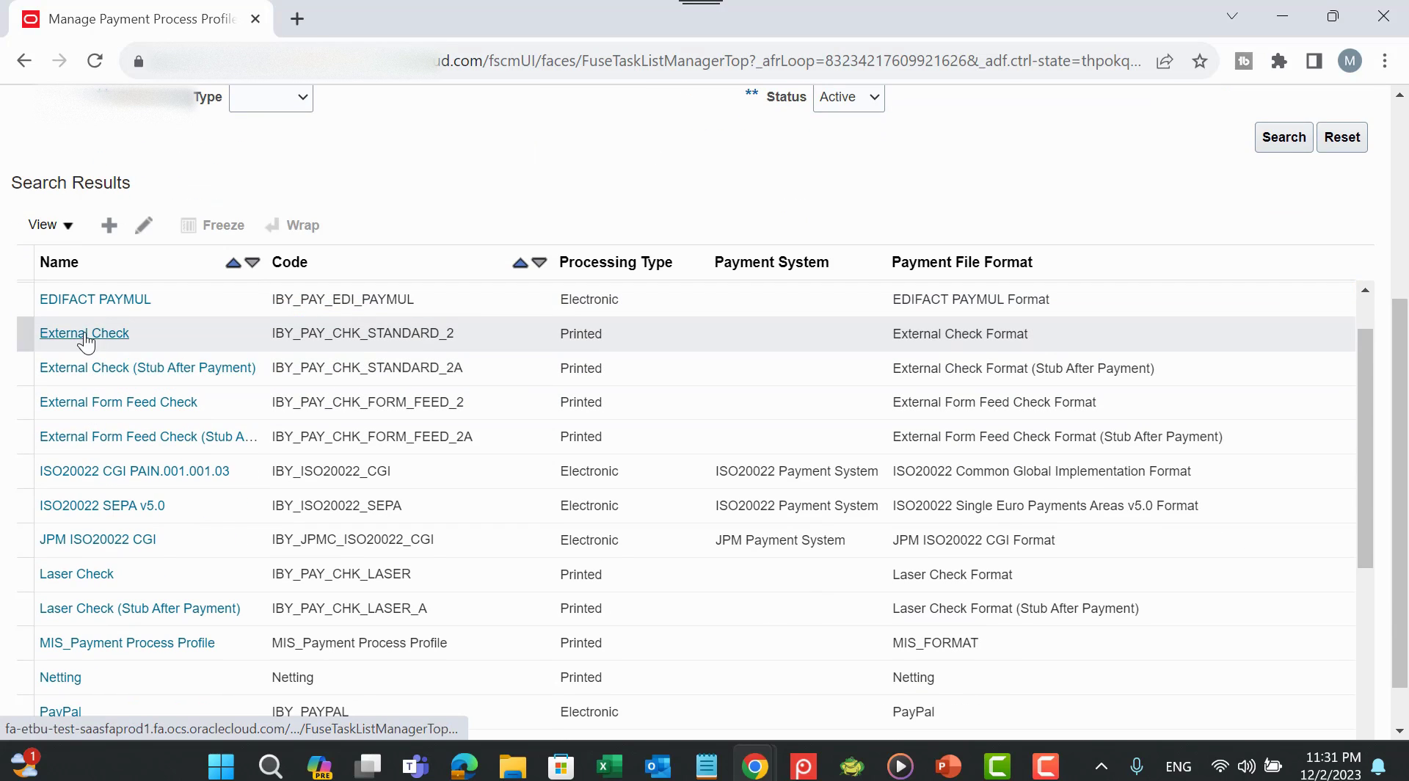
click(84, 334)
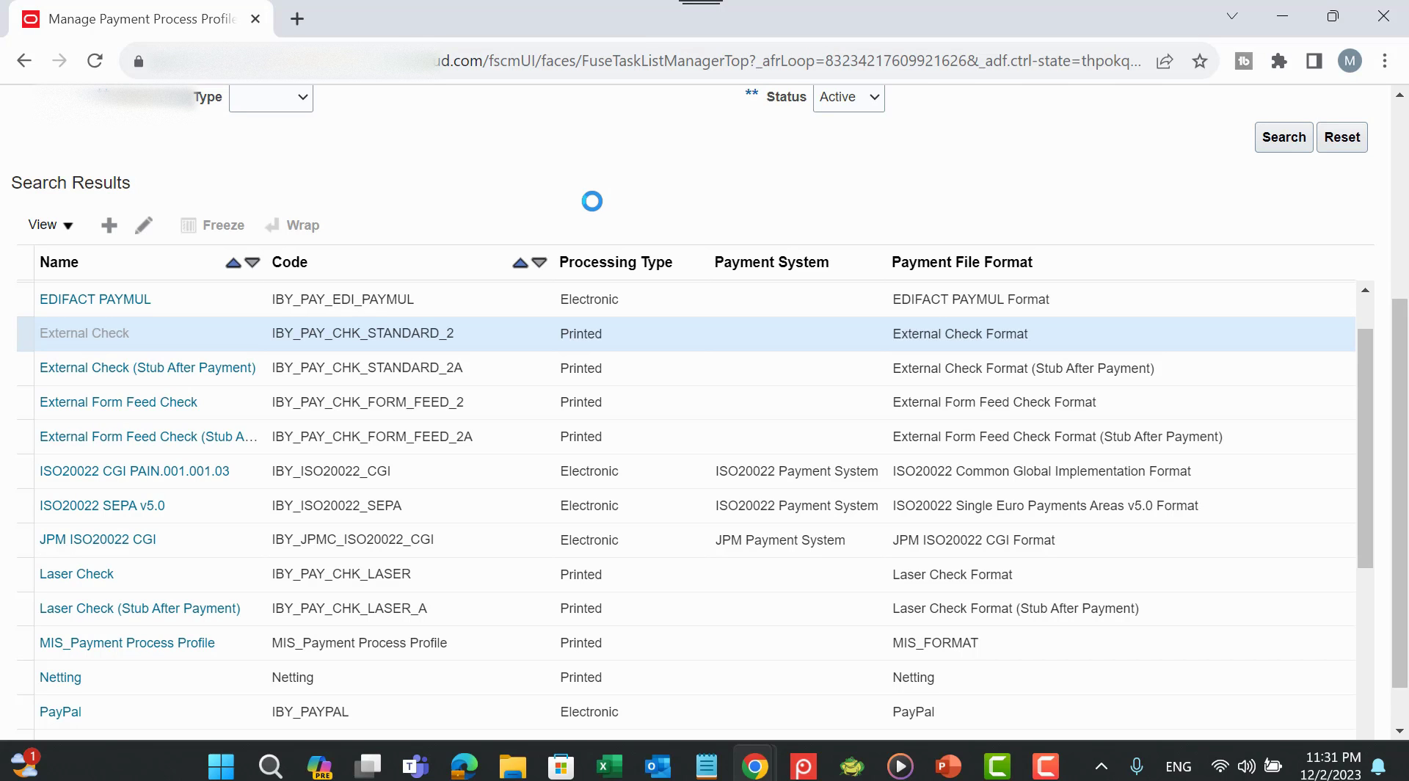
Step: Open the External Check profile's Payment File settings and review the payment grouping rules
scroll(391, 616, down, 2)
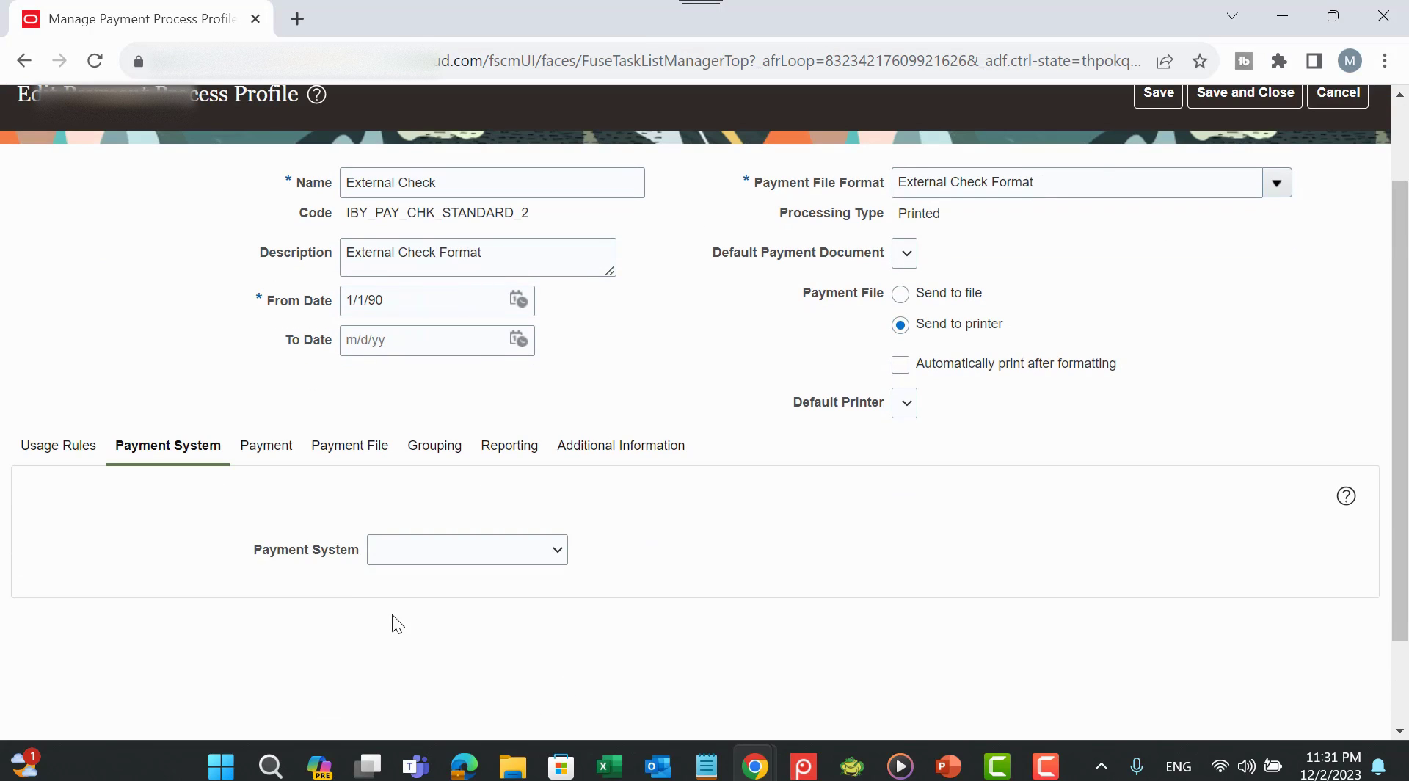
click(346, 449)
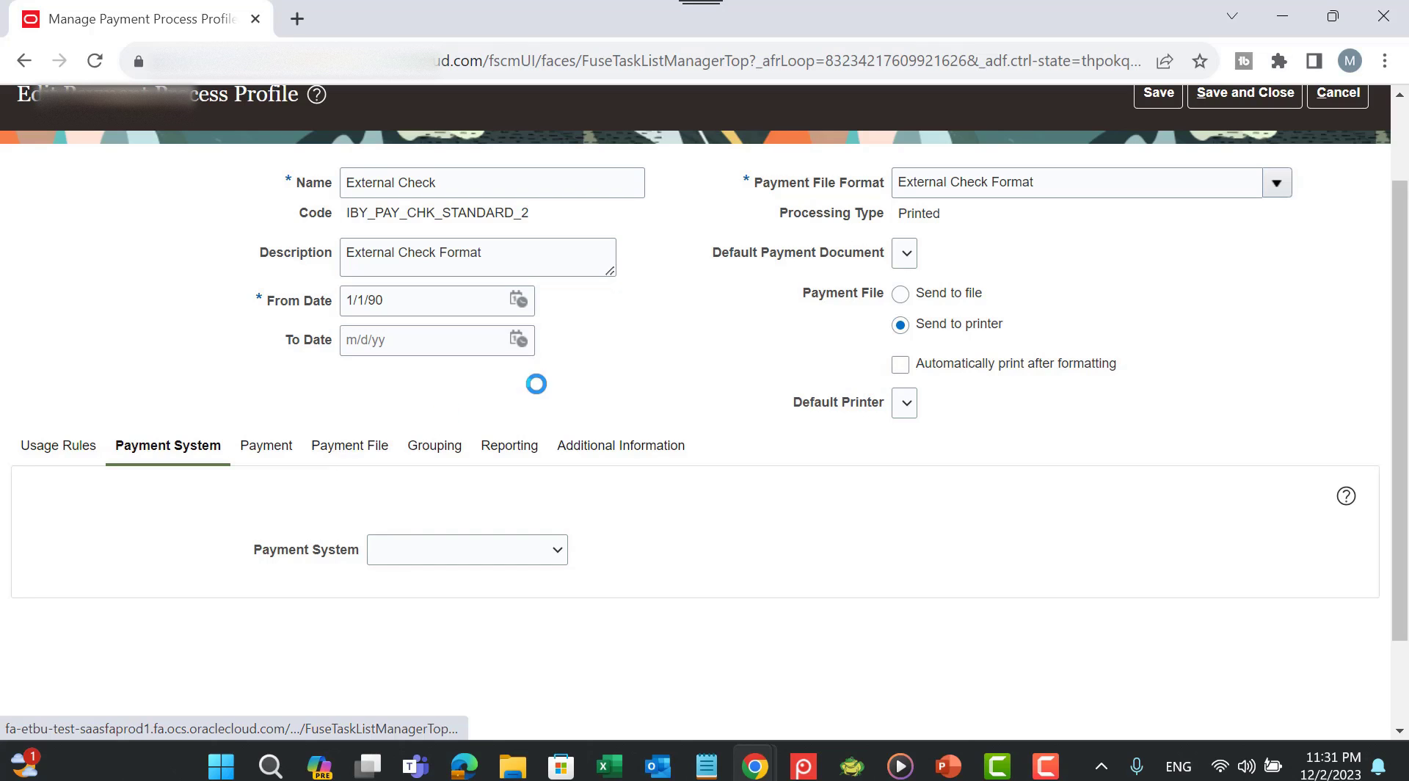
scroll(1123, 621, down, 3)
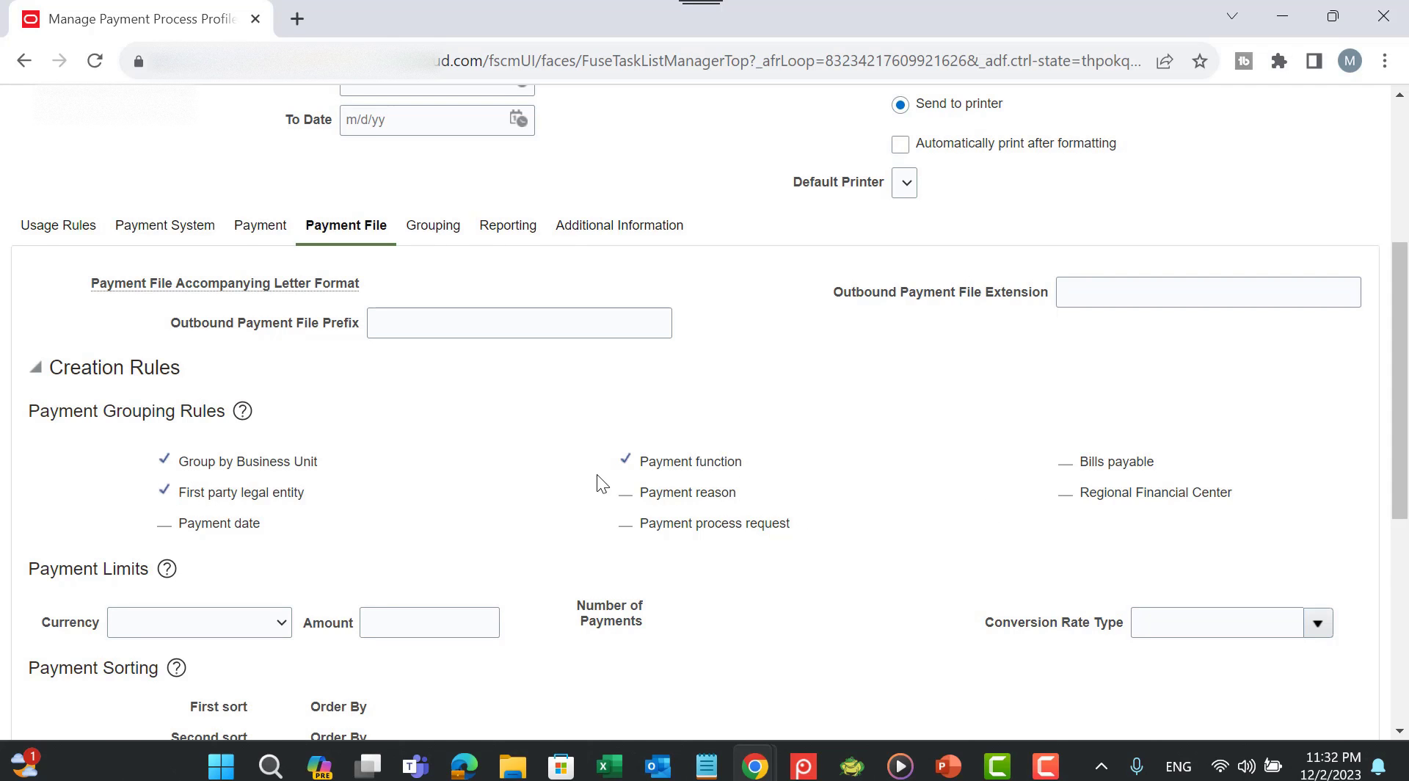
Step: Leave the External Check profile without saving and return to the list of payment process profiles
scroll(756, 495, down, 1)
scroll(756, 495, up, 5)
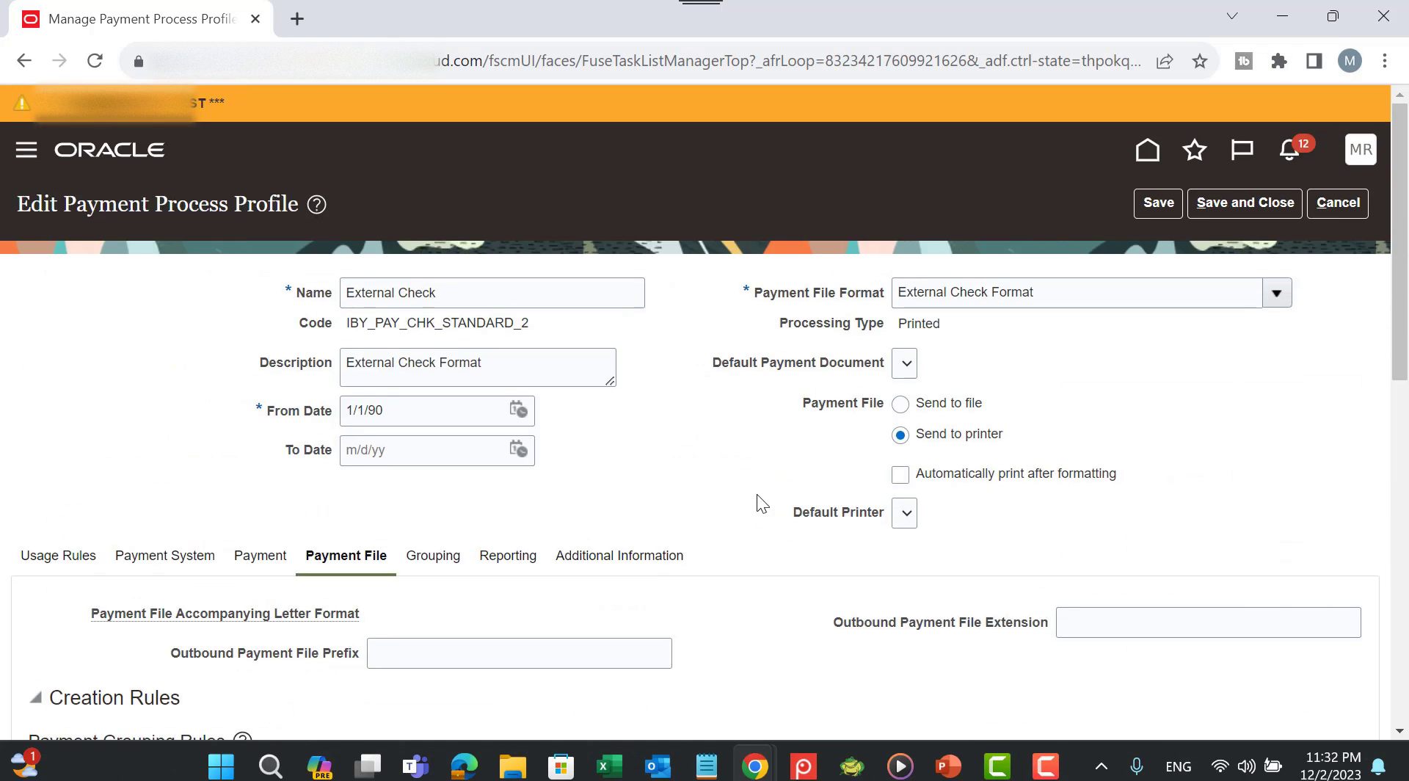
click(1335, 208)
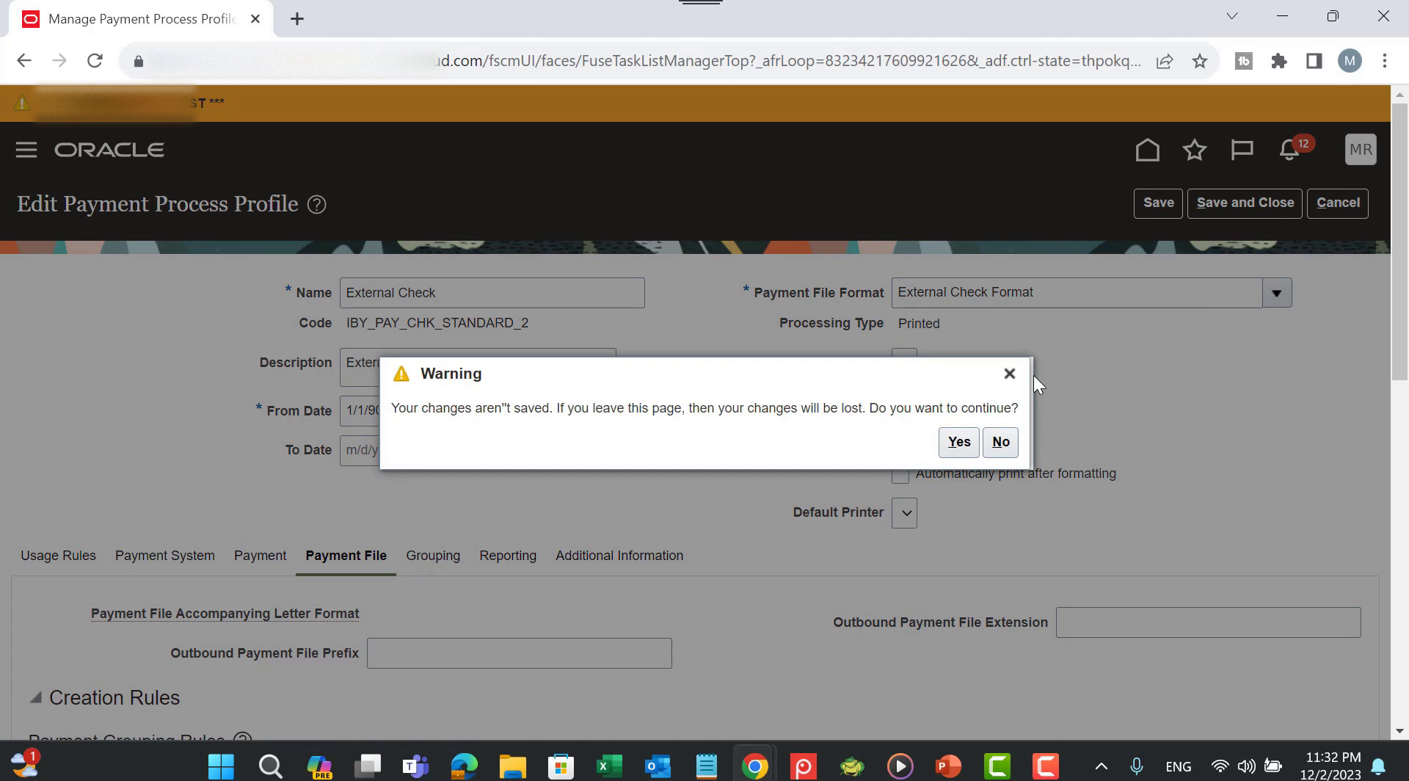
click(959, 441)
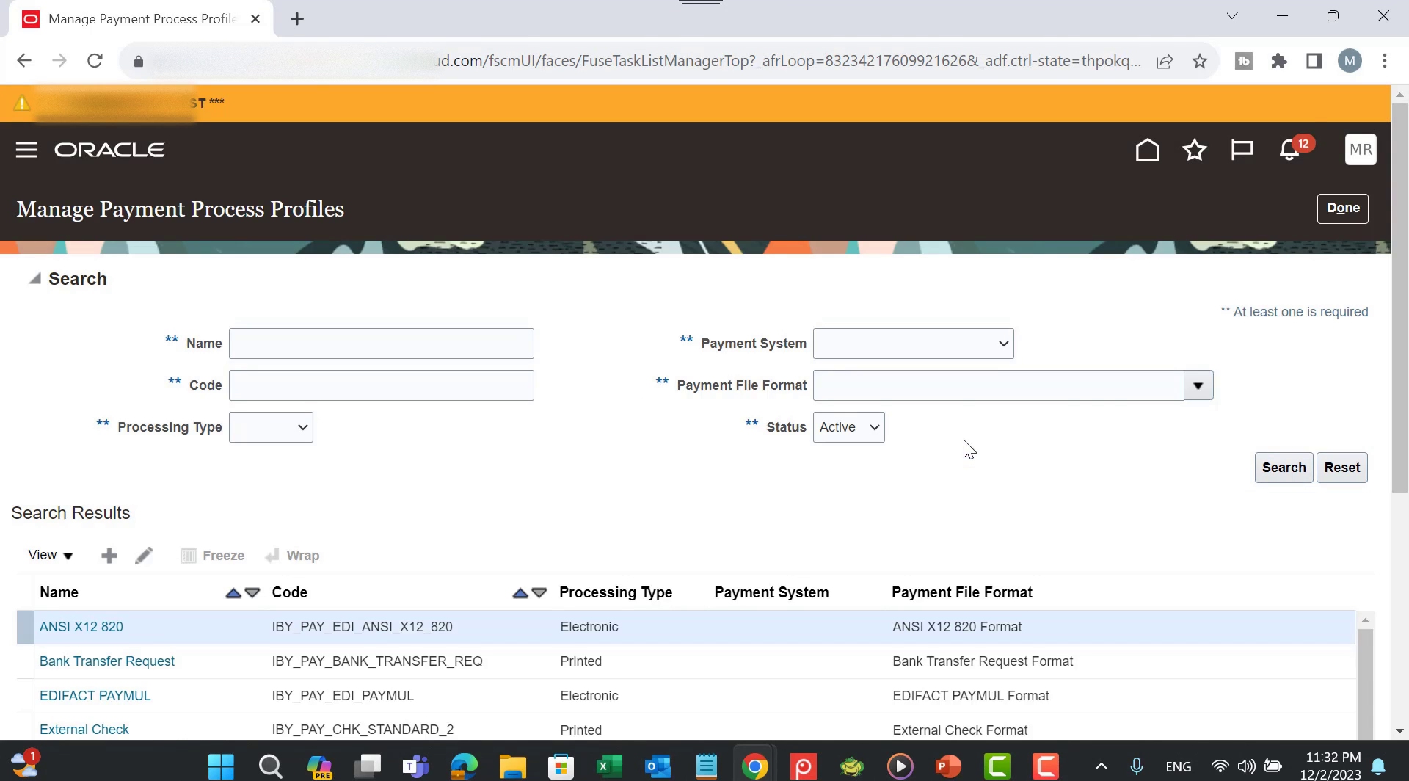
Step: Look through the active payment process profiles in the search results
right_click(963, 439)
click(710, 307)
scroll(711, 308, down, 3)
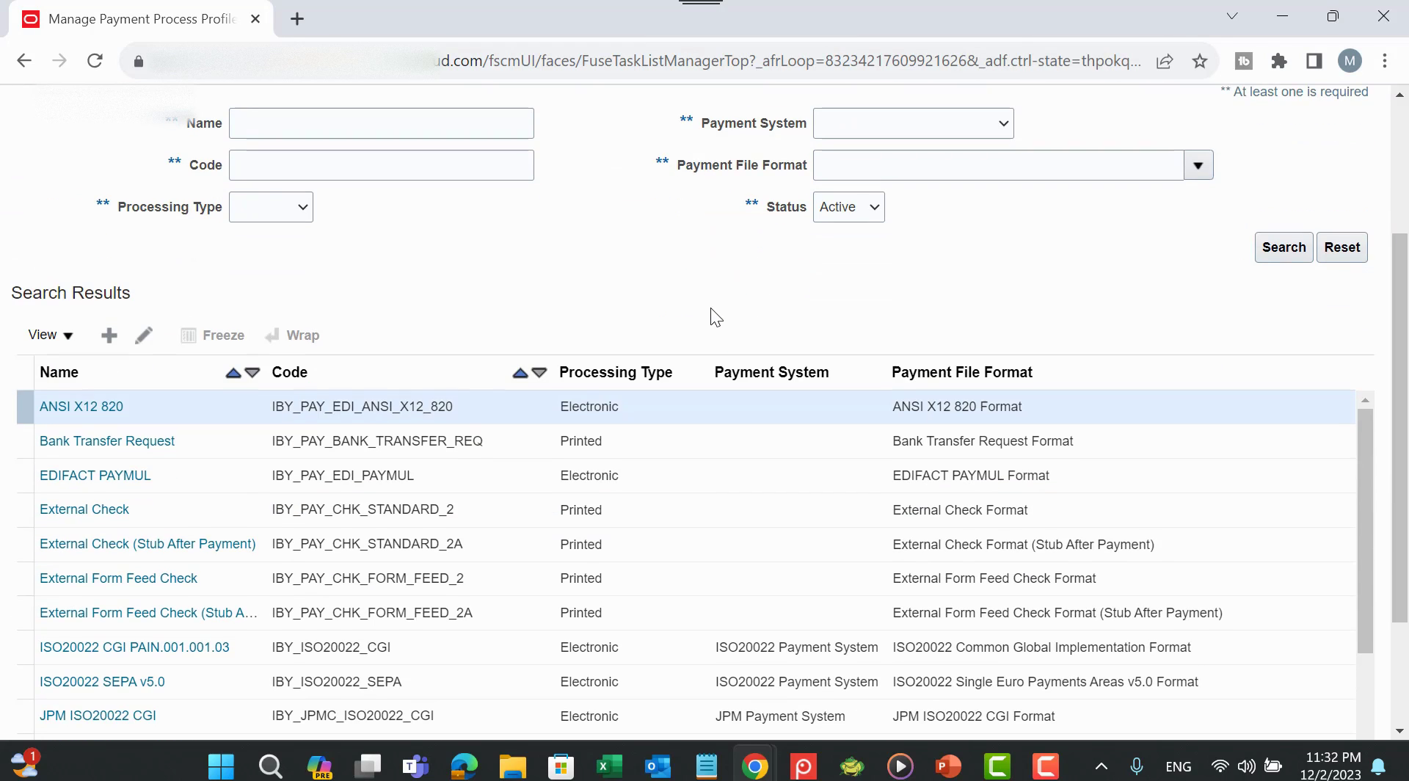
scroll(711, 307, down, 2)
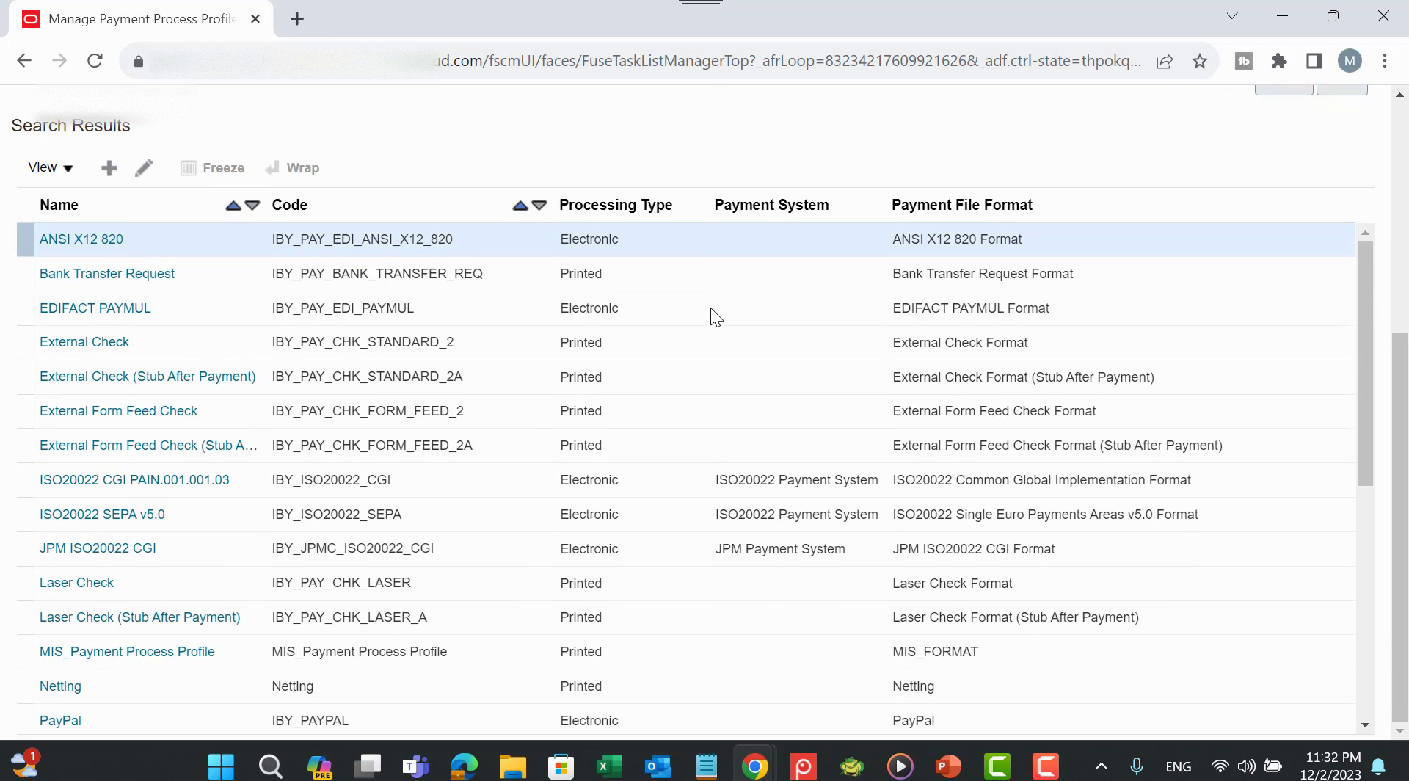
scroll(710, 307, up, 5)
scroll(392, 245, down, 2)
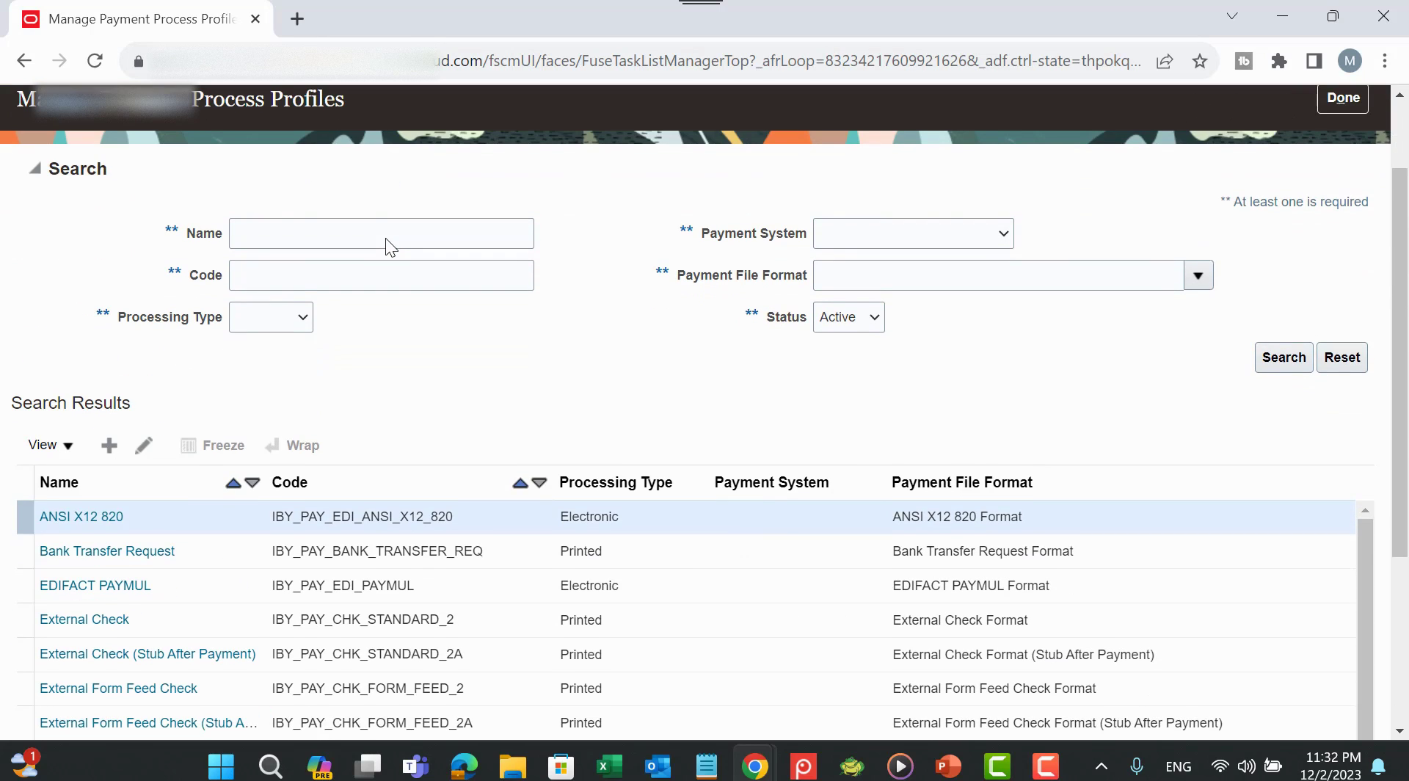
scroll(597, 236, up, 2)
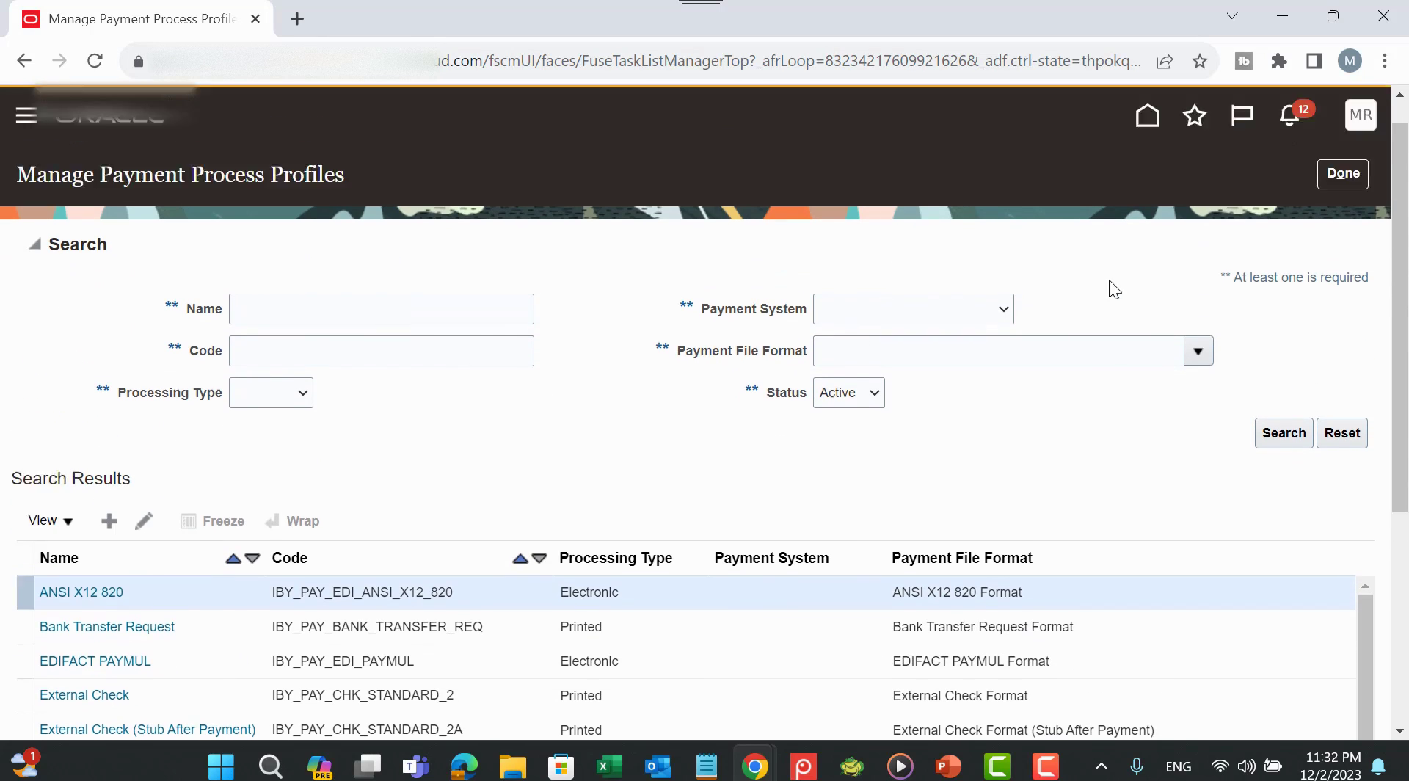
Step: Duplicate the browser tab and show the Payables apps on the home page of the new tab
right_click(110, 27)
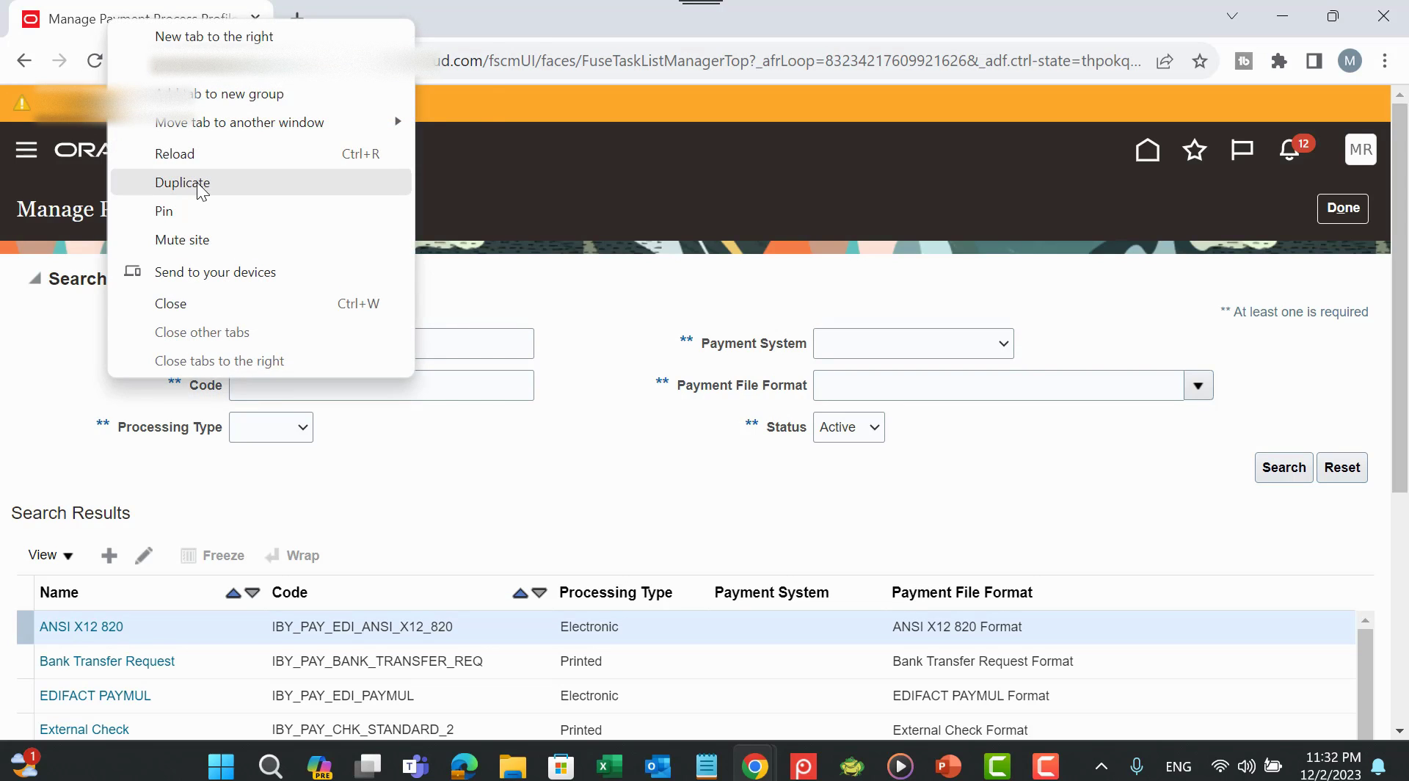
click(196, 182)
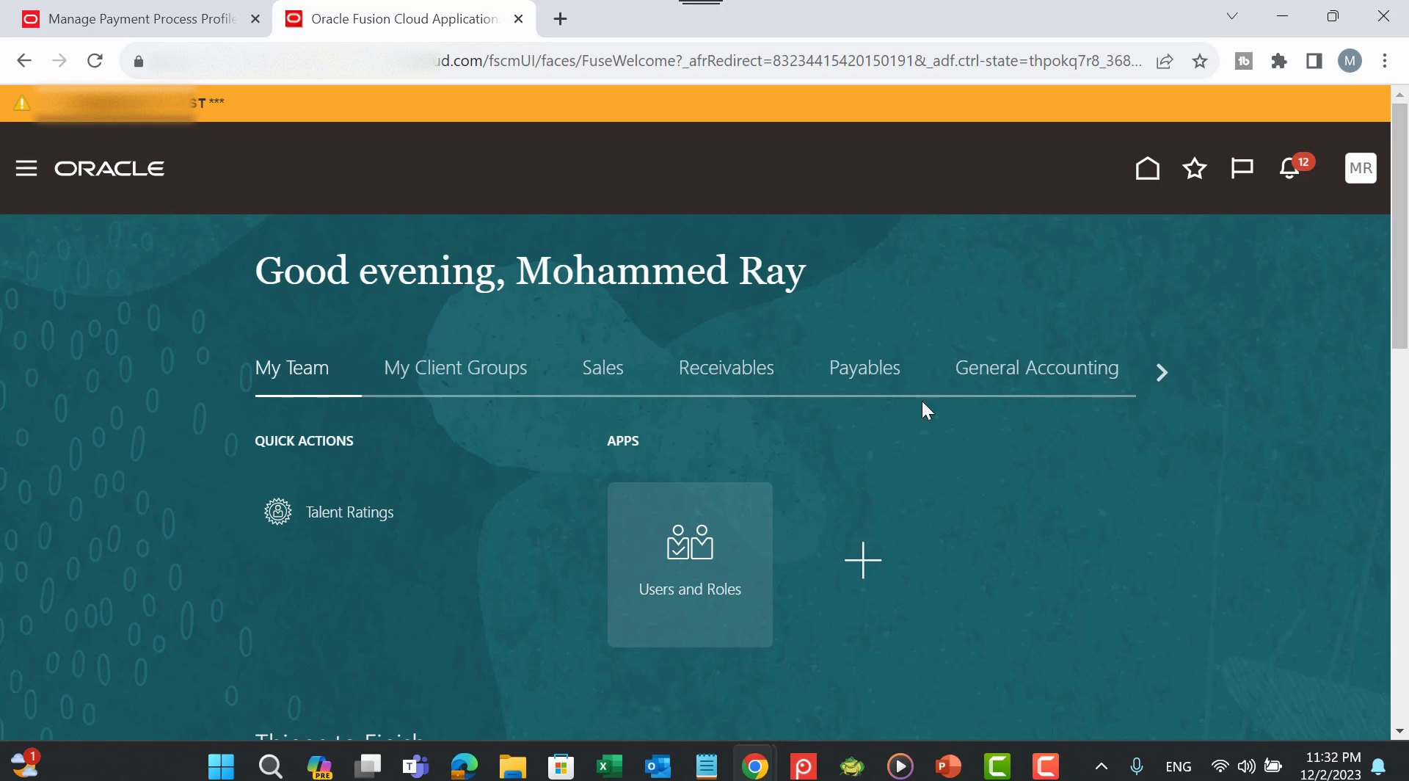
scroll(1147, 385, down, 1)
click(1163, 264)
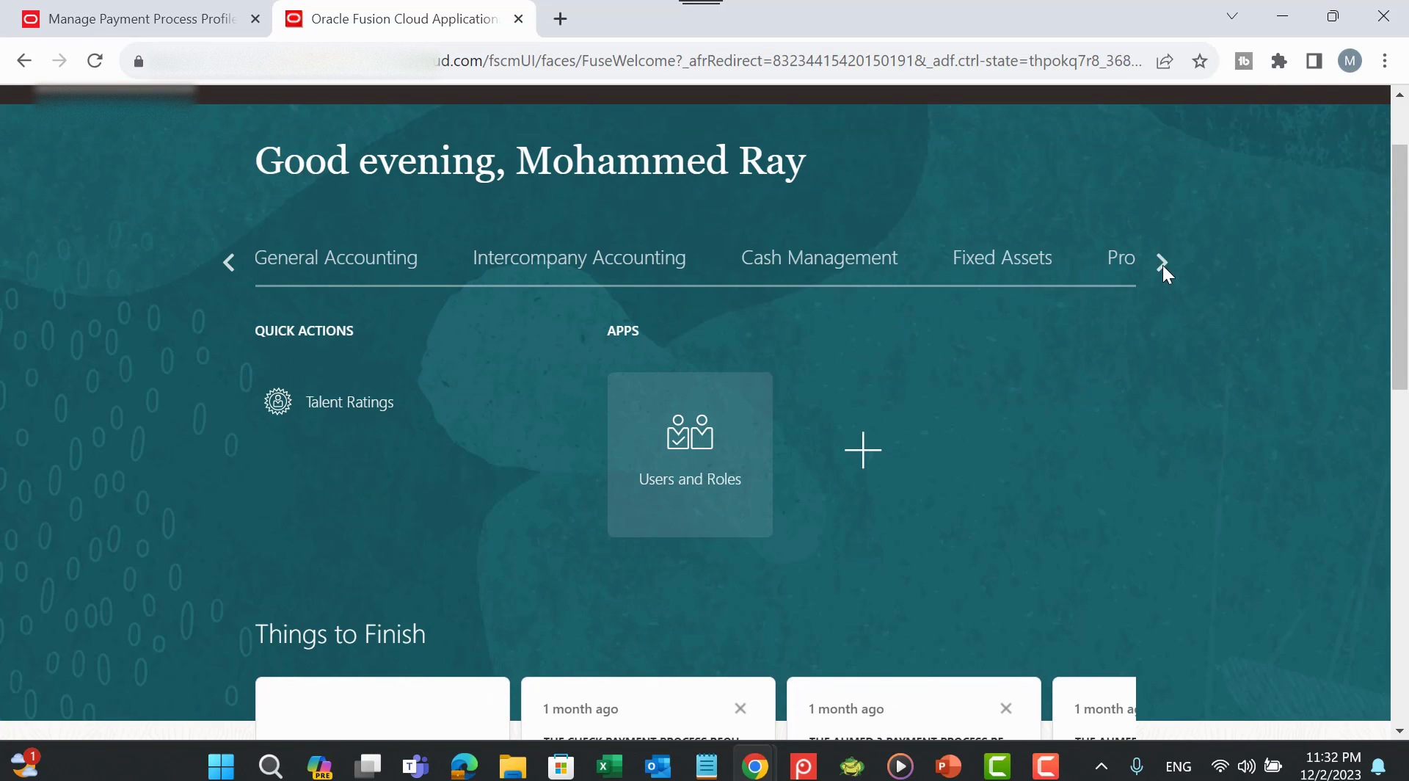
click(227, 263)
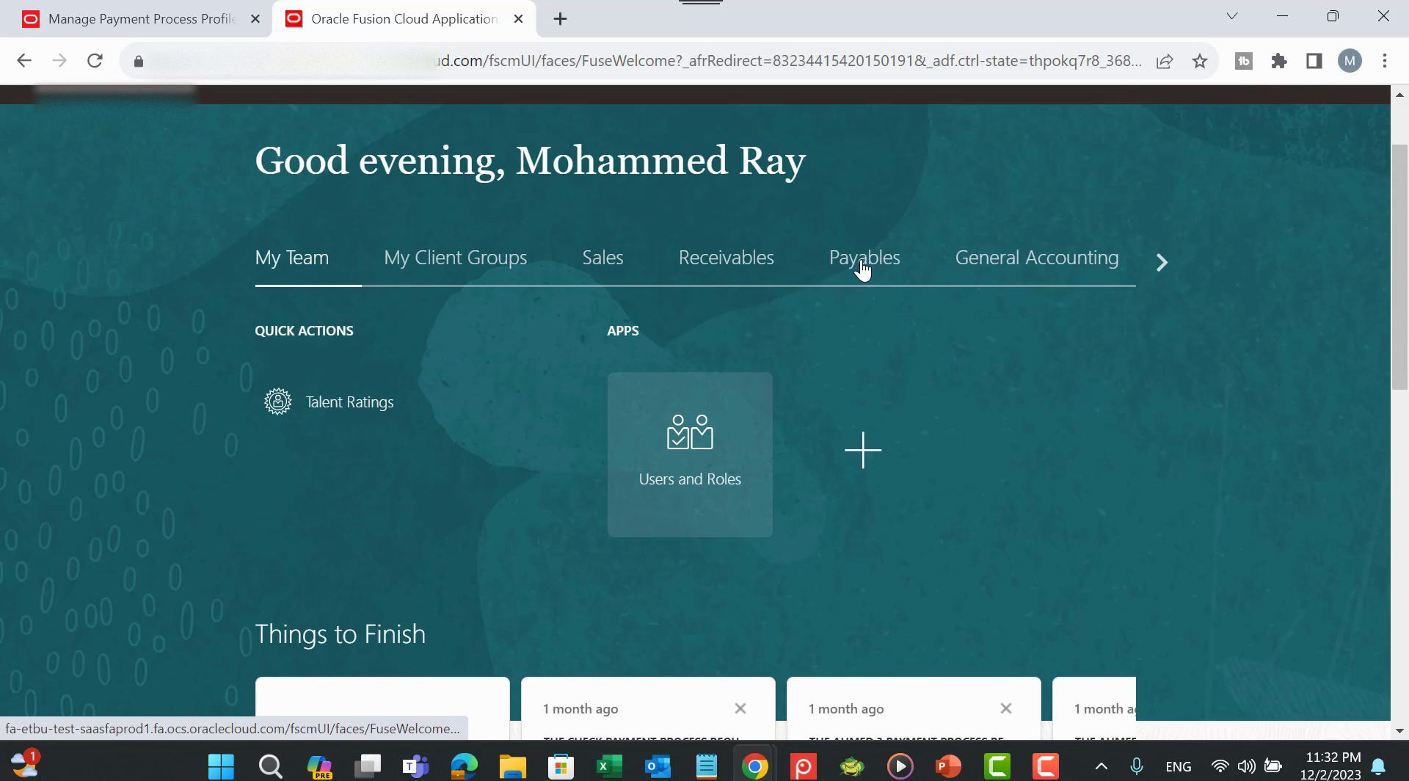
click(864, 260)
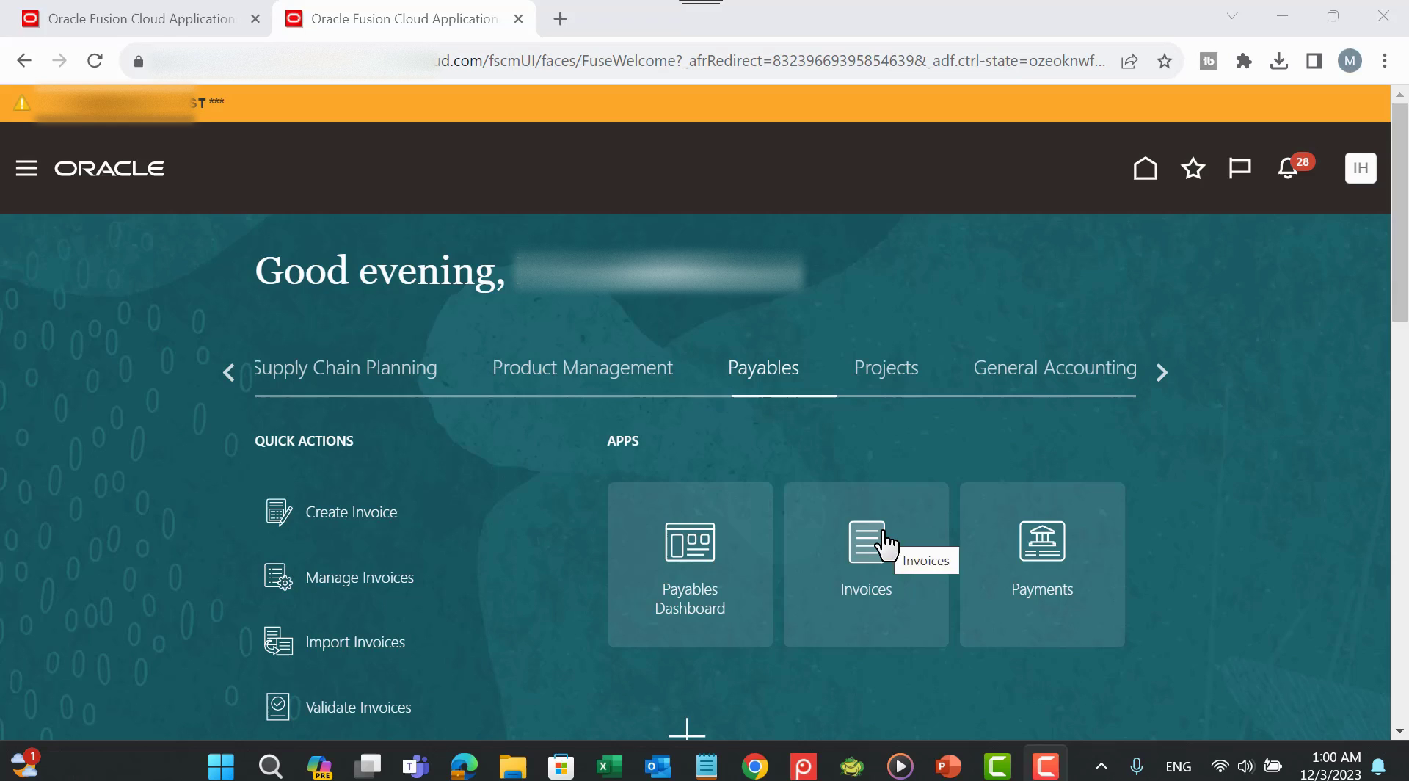
Step: Start a new invoice in the Payables Invoices work area and choose its business unit
click(886, 543)
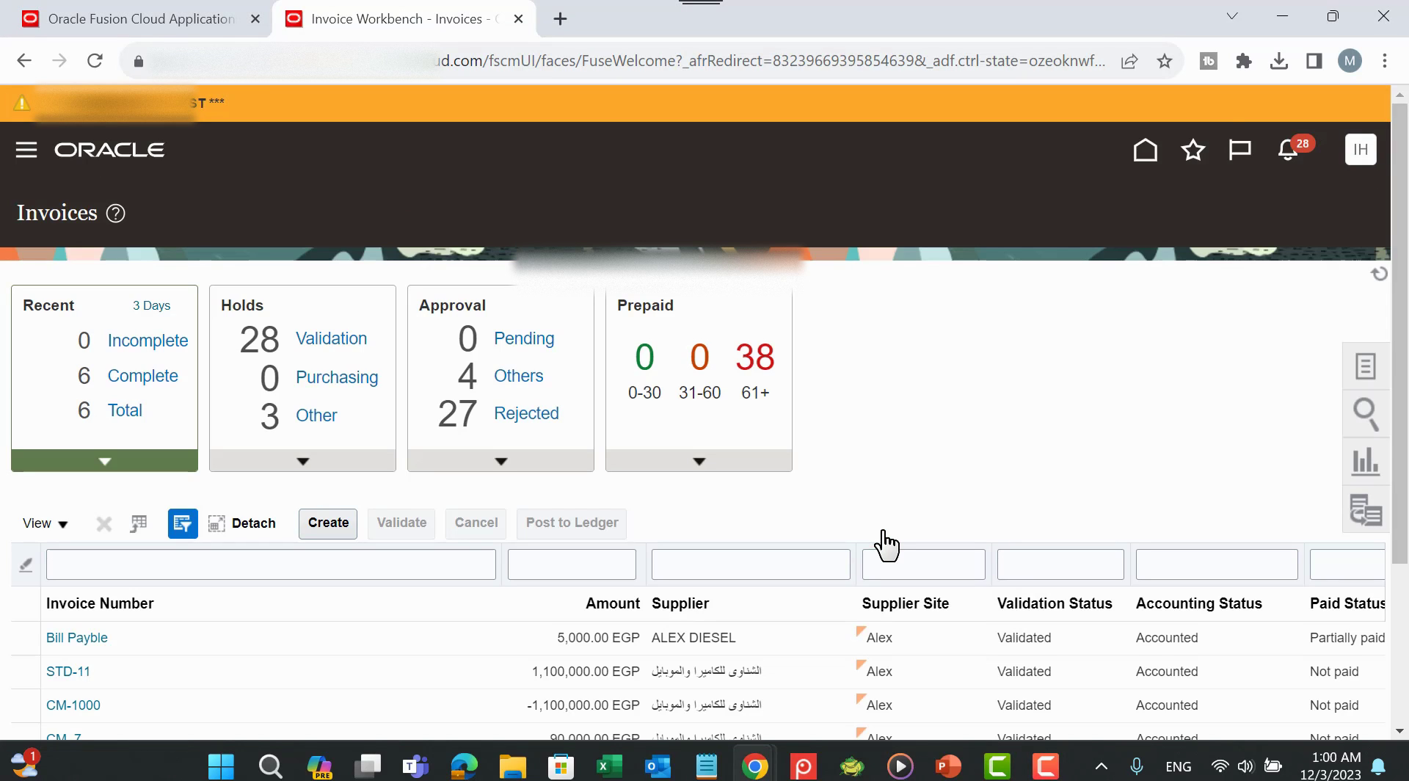
click(328, 523)
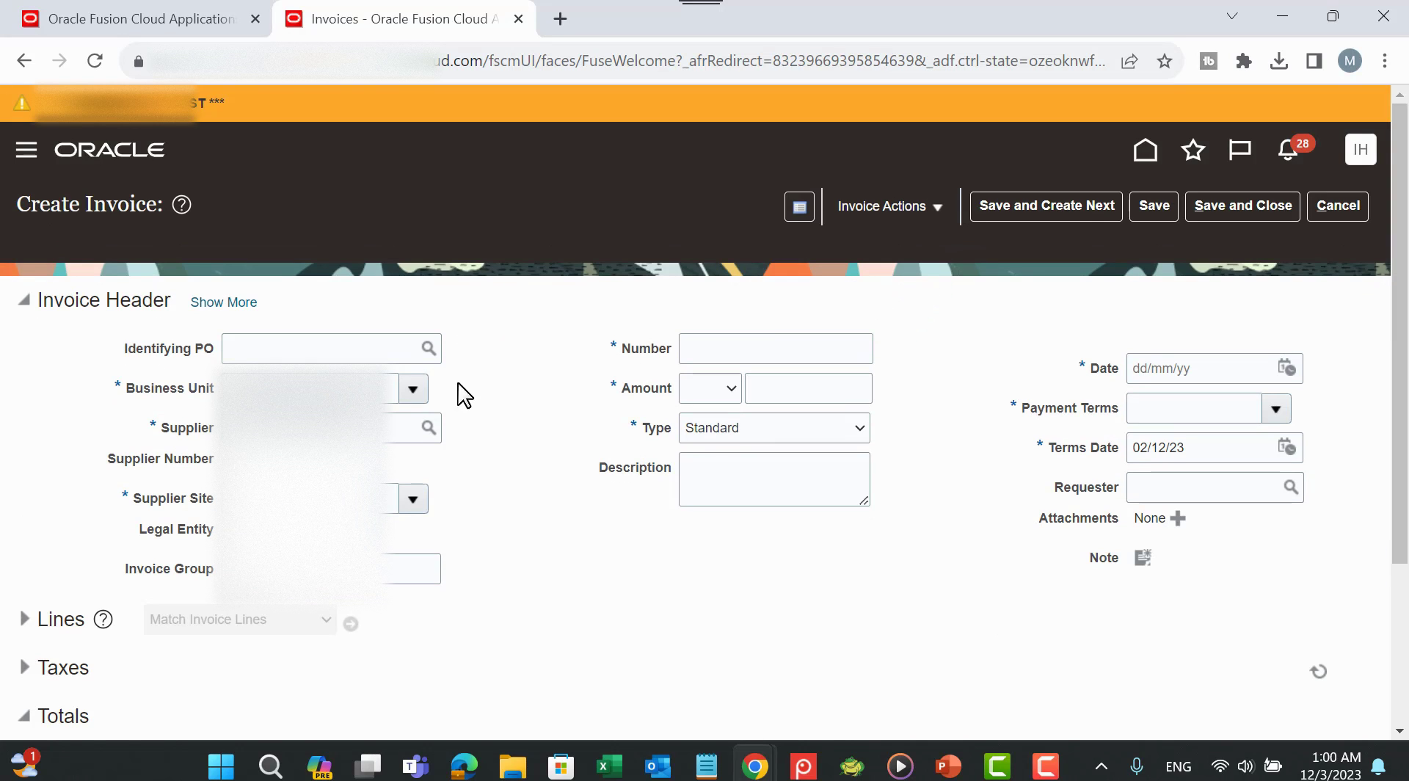
click(414, 388)
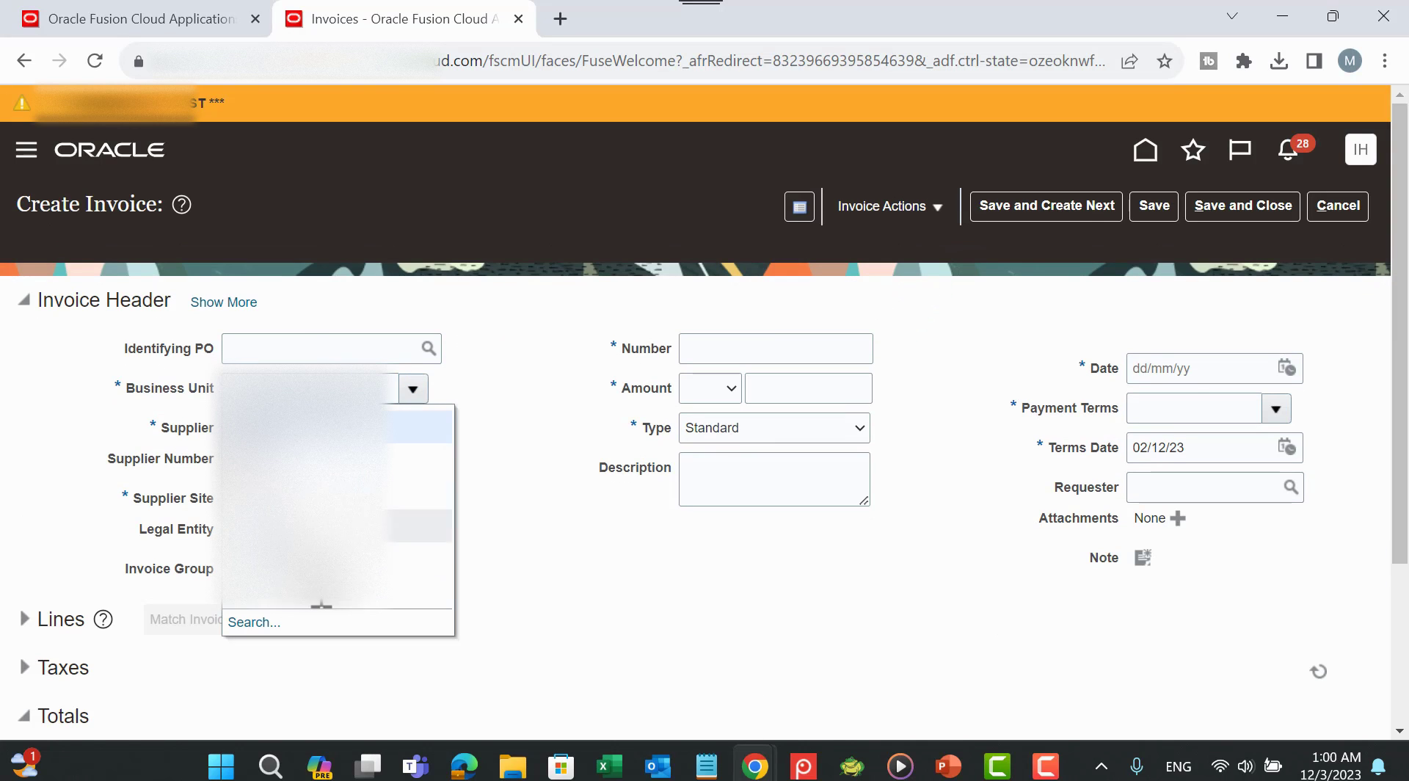
click(313, 592)
Step: Search for suppliers starting with "al" and select ALEX DIESEL as the invoice's supplier
click(398, 425)
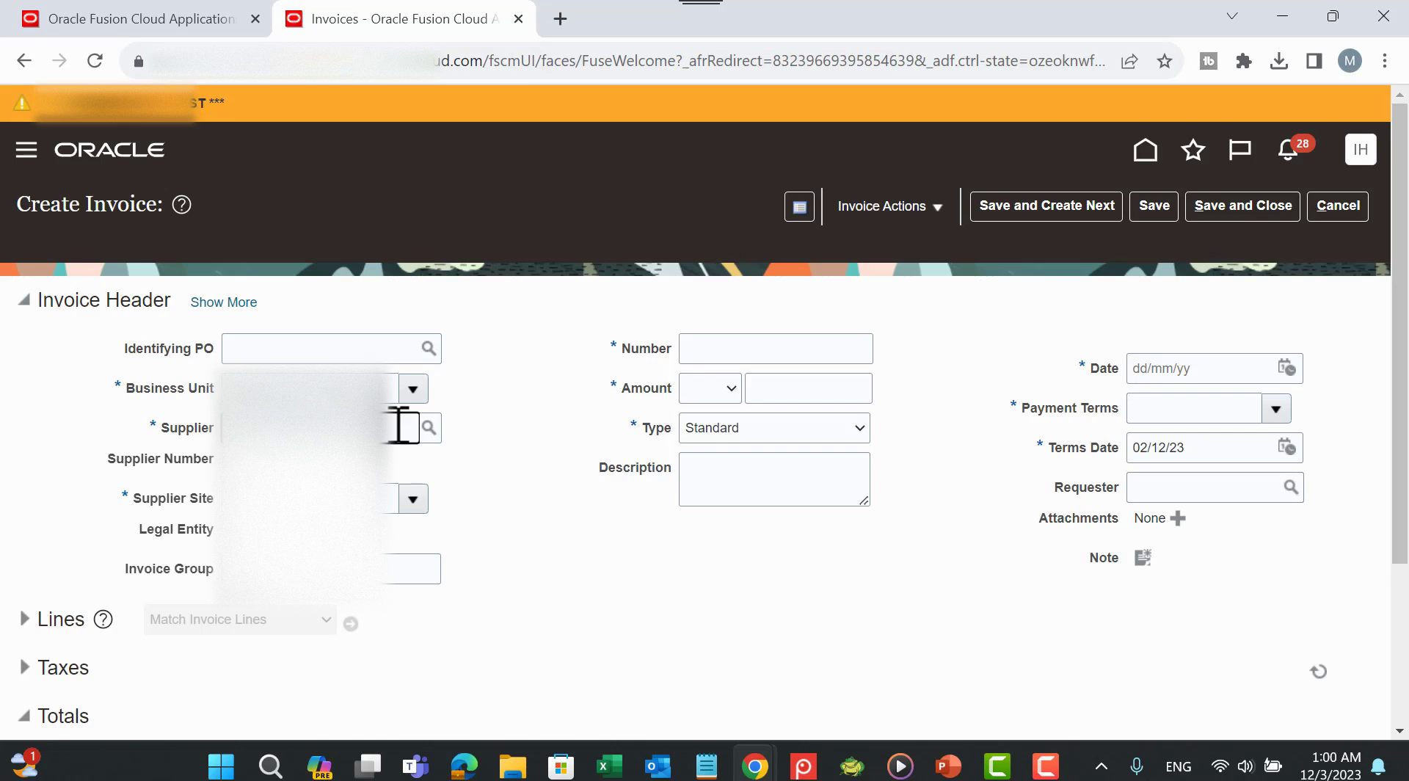
text(al)
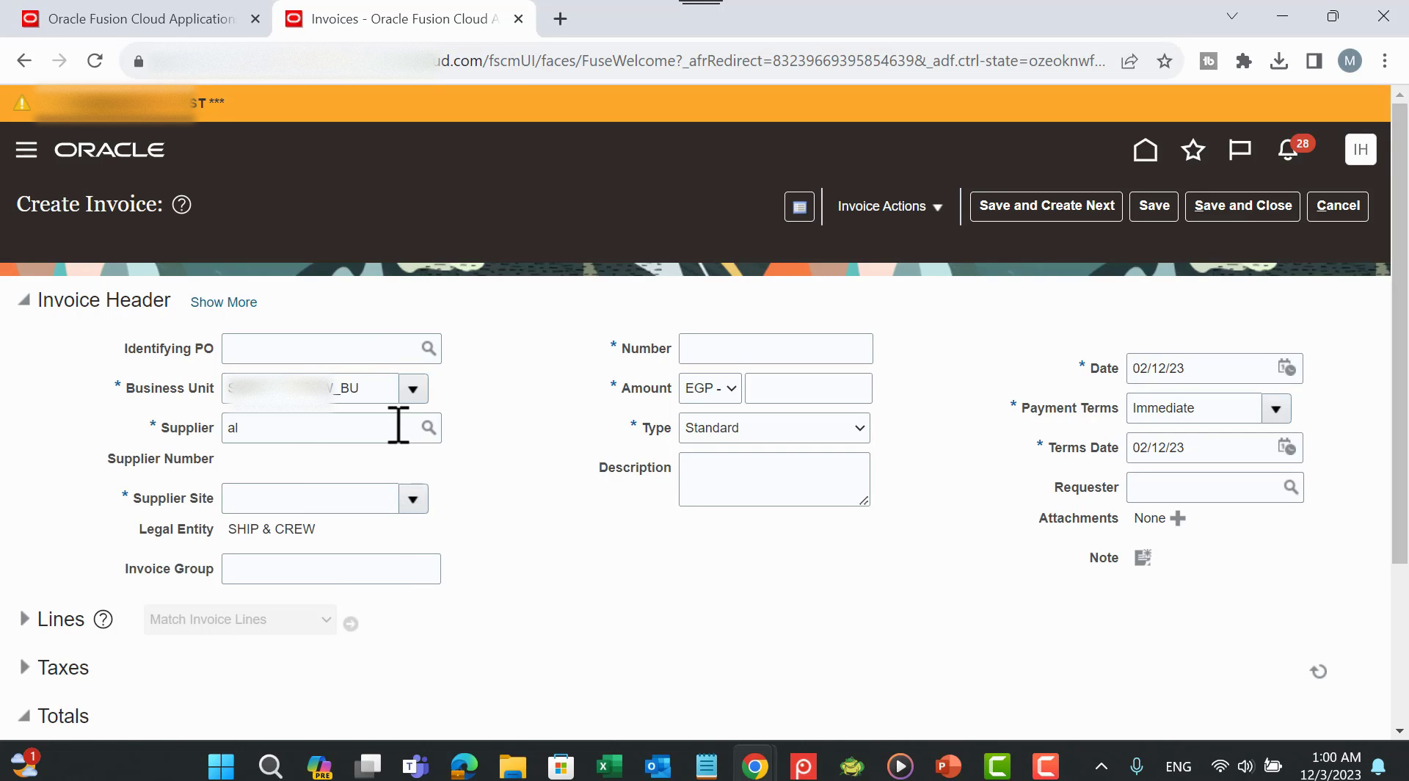
key(Tab)
click(255, 557)
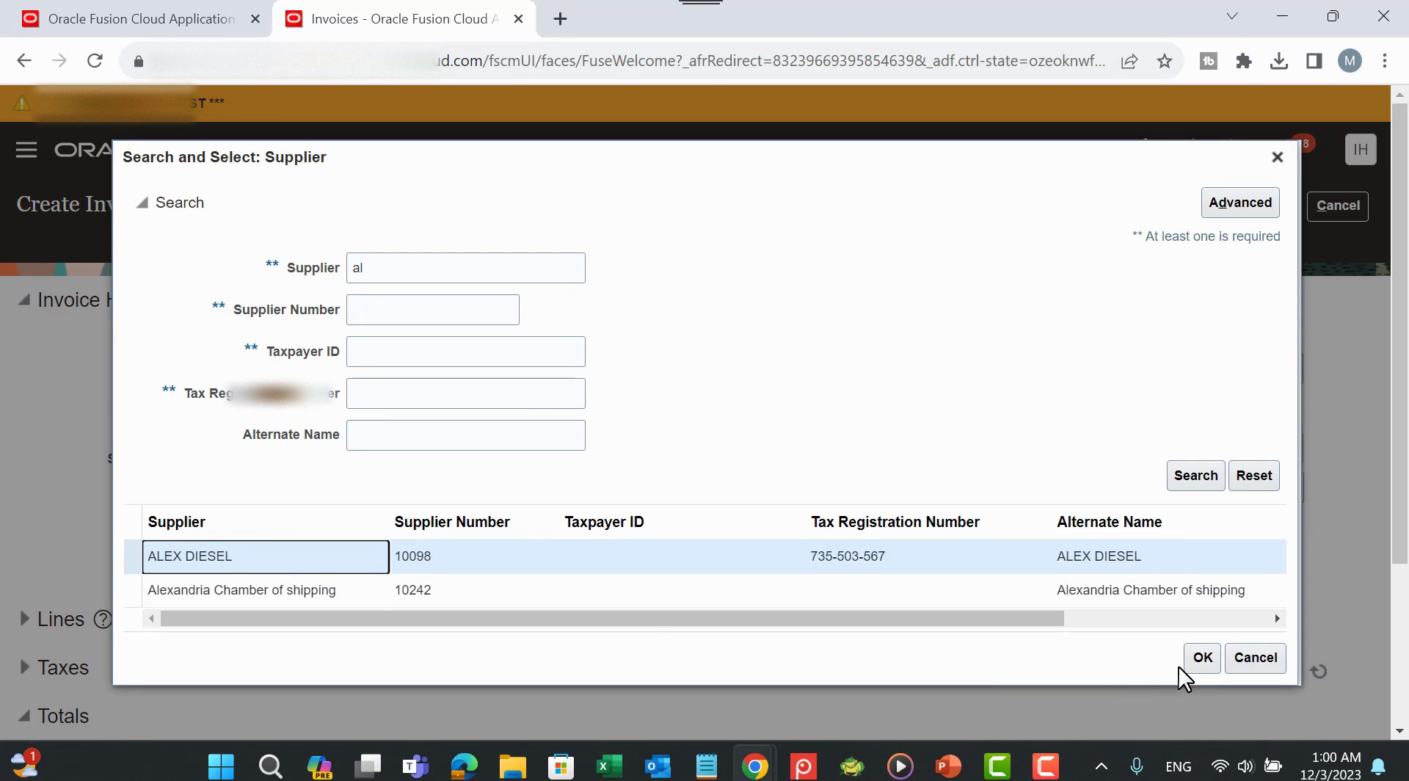
click(1199, 658)
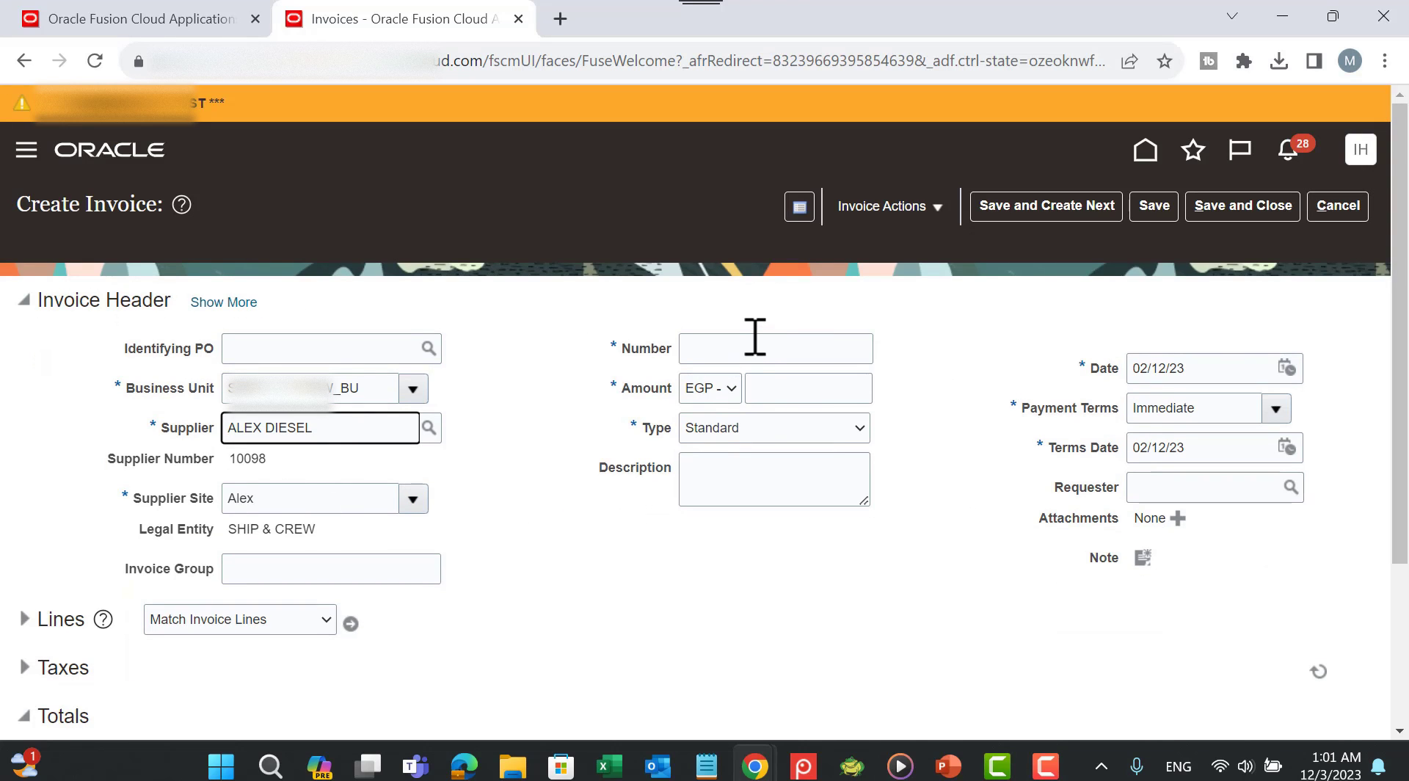
Step: Set the invoice number to Bill Payable and the amount to 10,000 EGP
click(755, 336)
text(Bill)
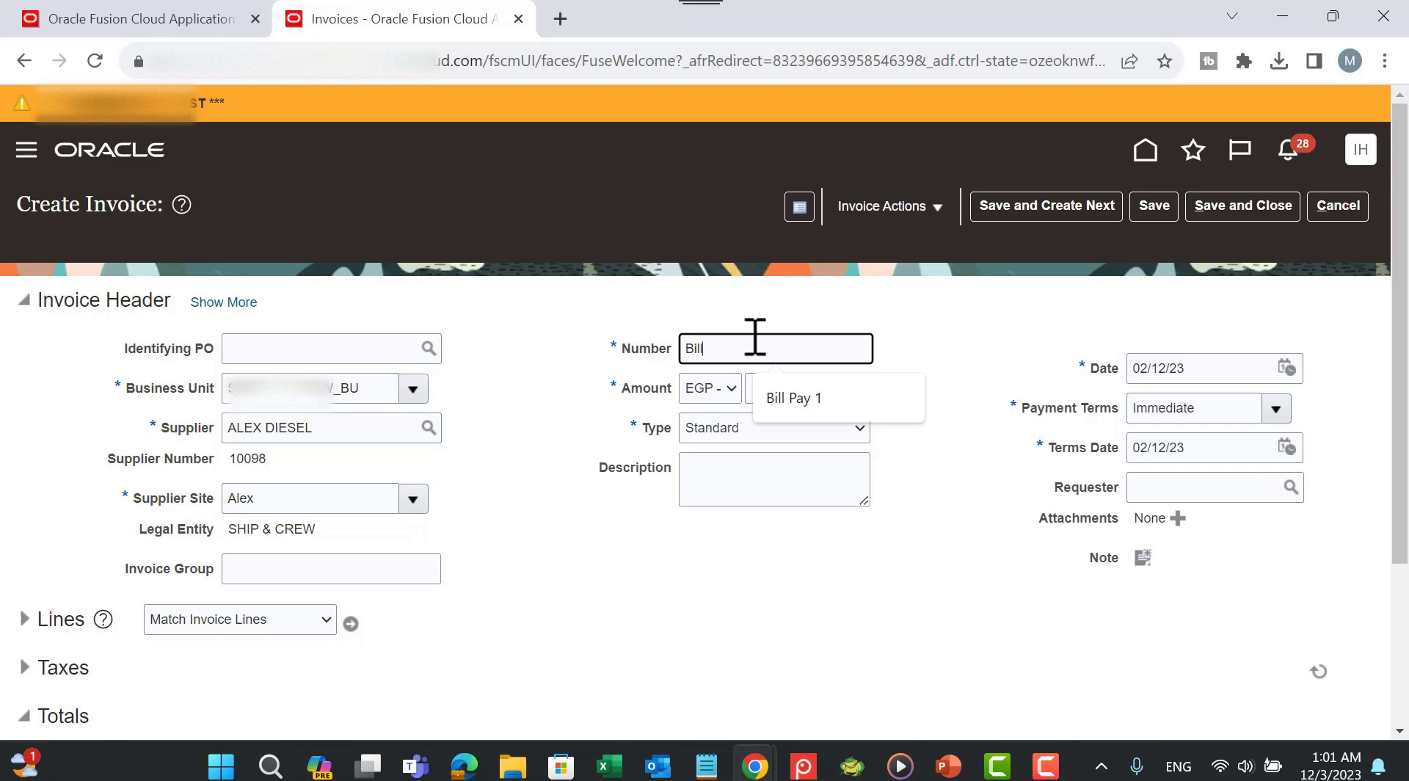
text( Payable)
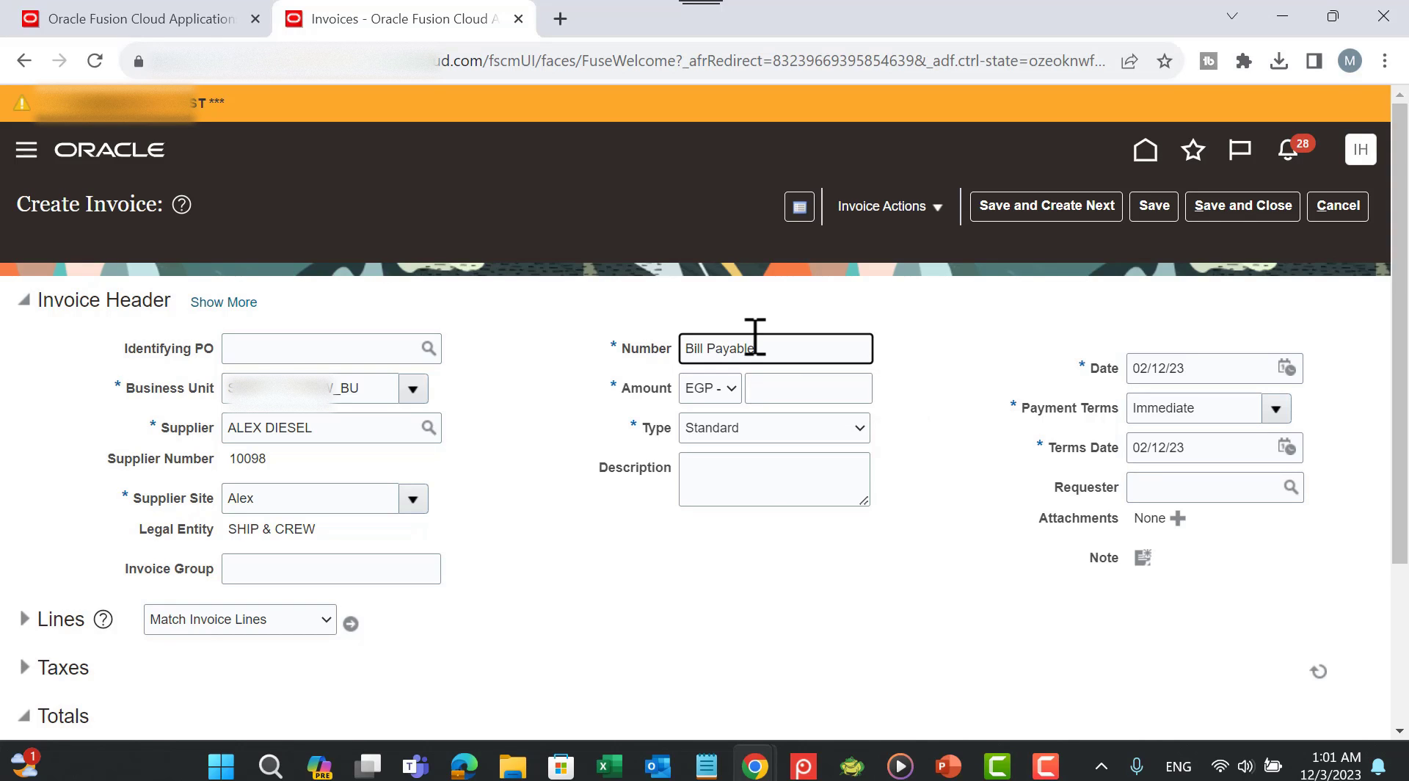
key(Tab)
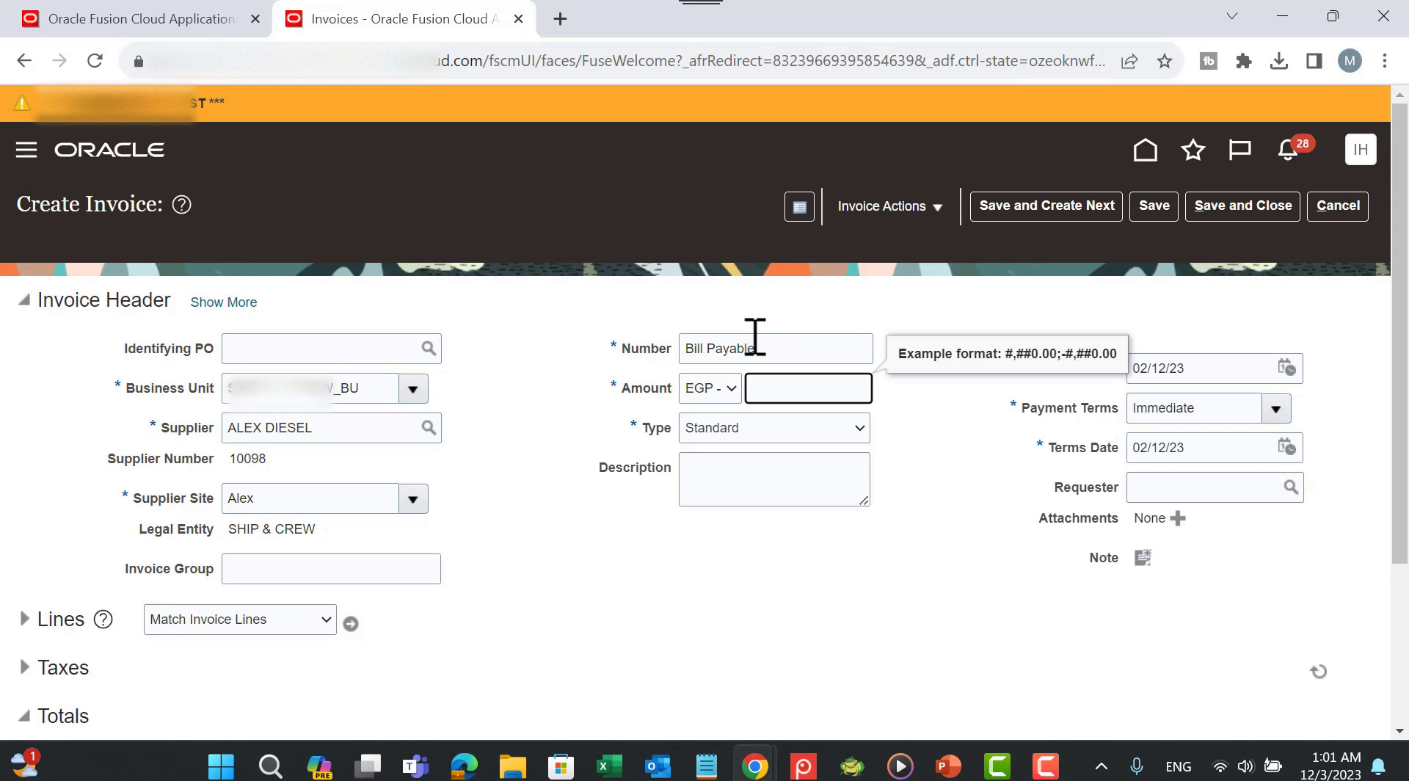
text(10000)
key(Tab)
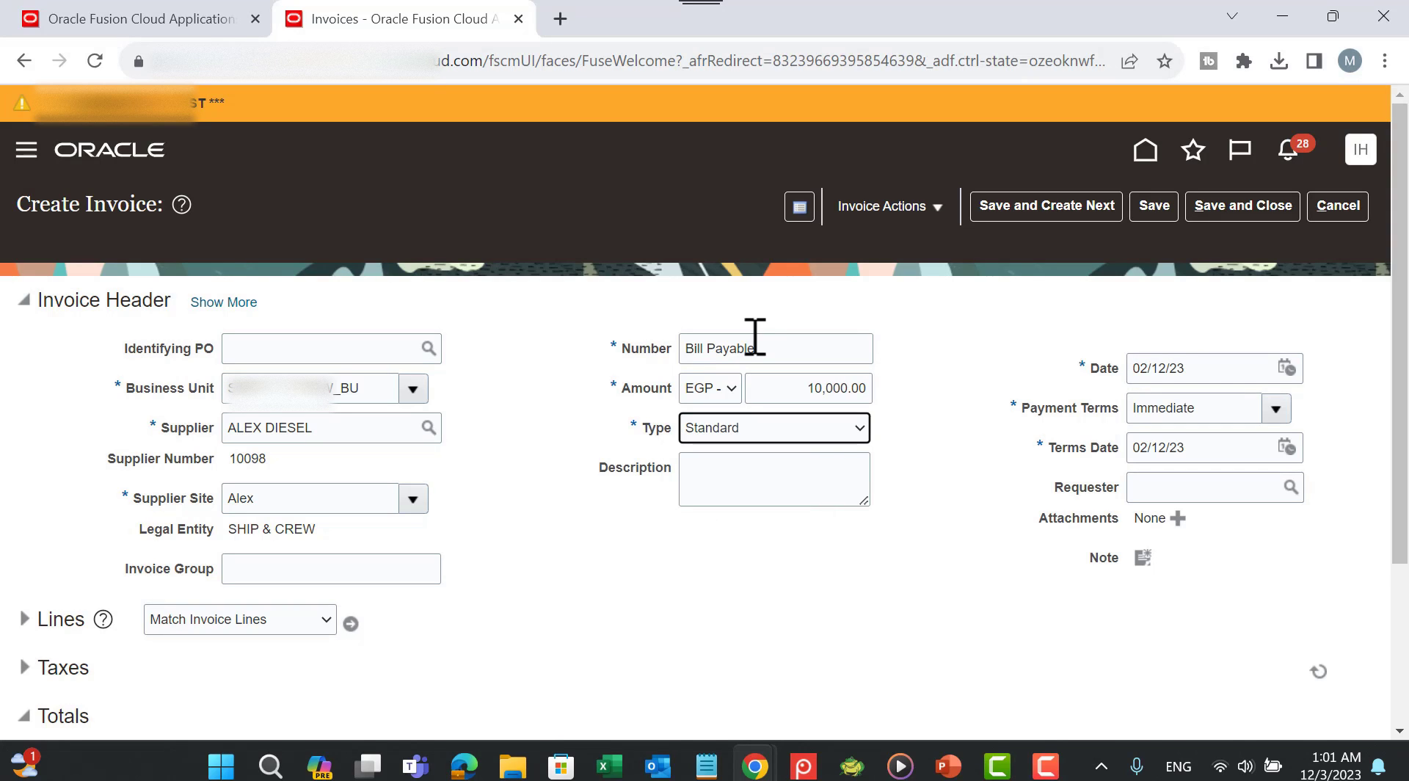
Step: Set the invoice date to 27/11/23 and the terms date to 01/11/2023
click(1287, 368)
click(1063, 468)
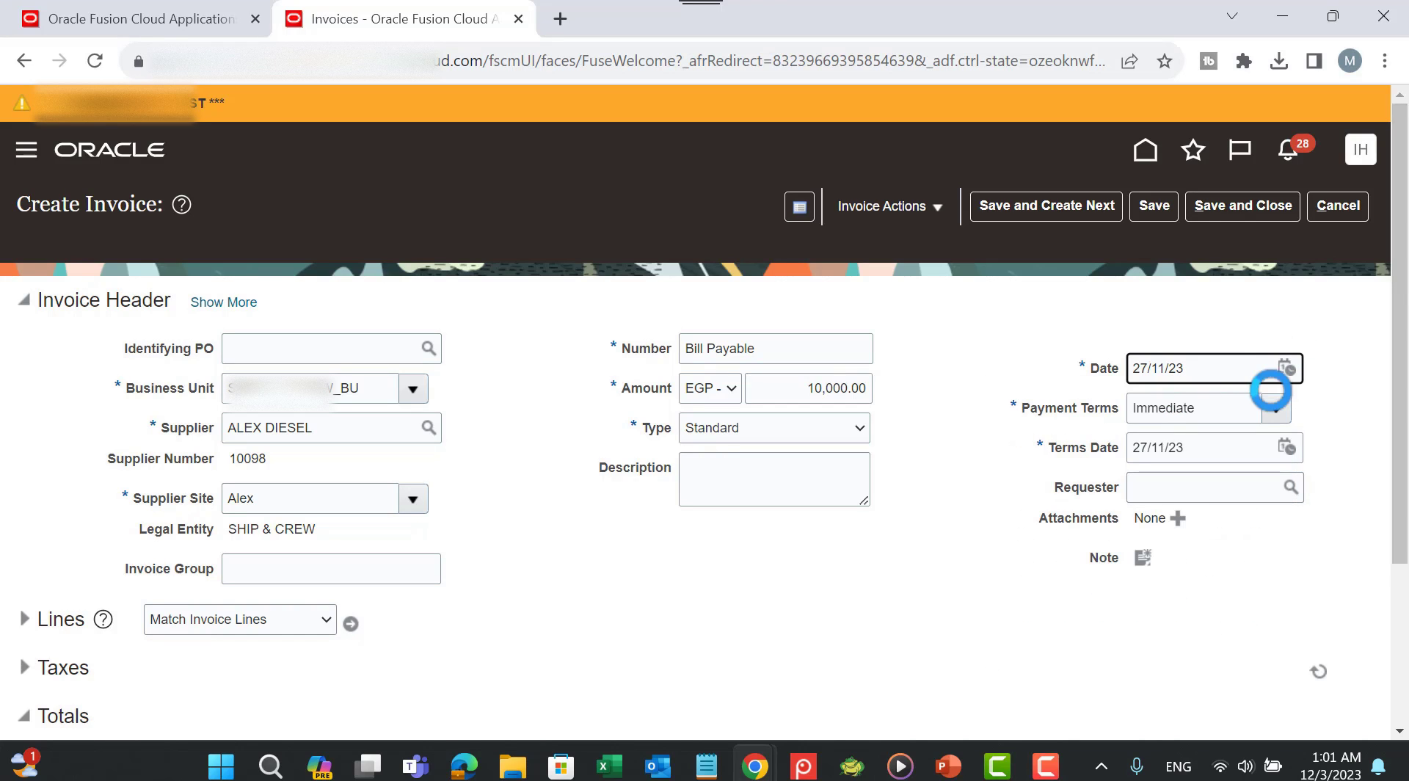
click(1284, 447)
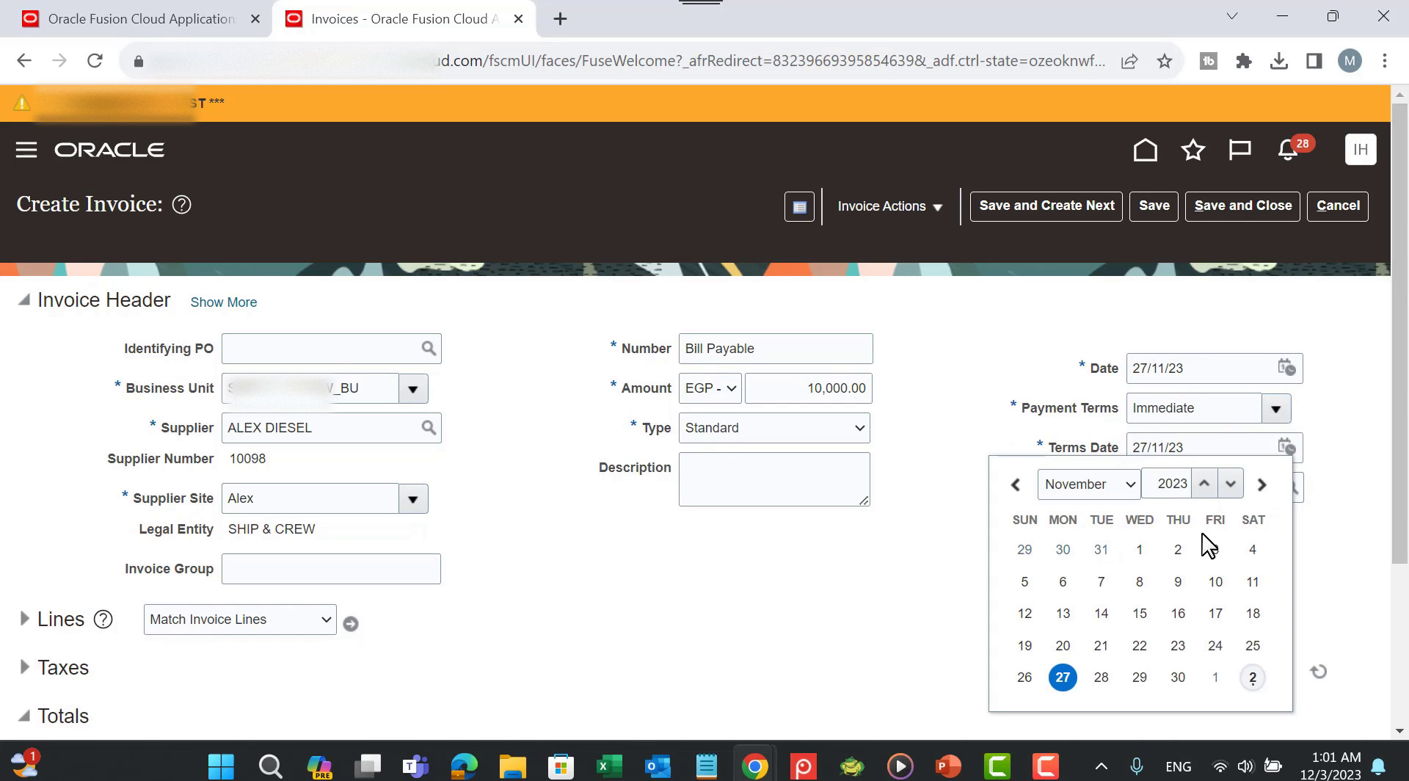
click(1139, 549)
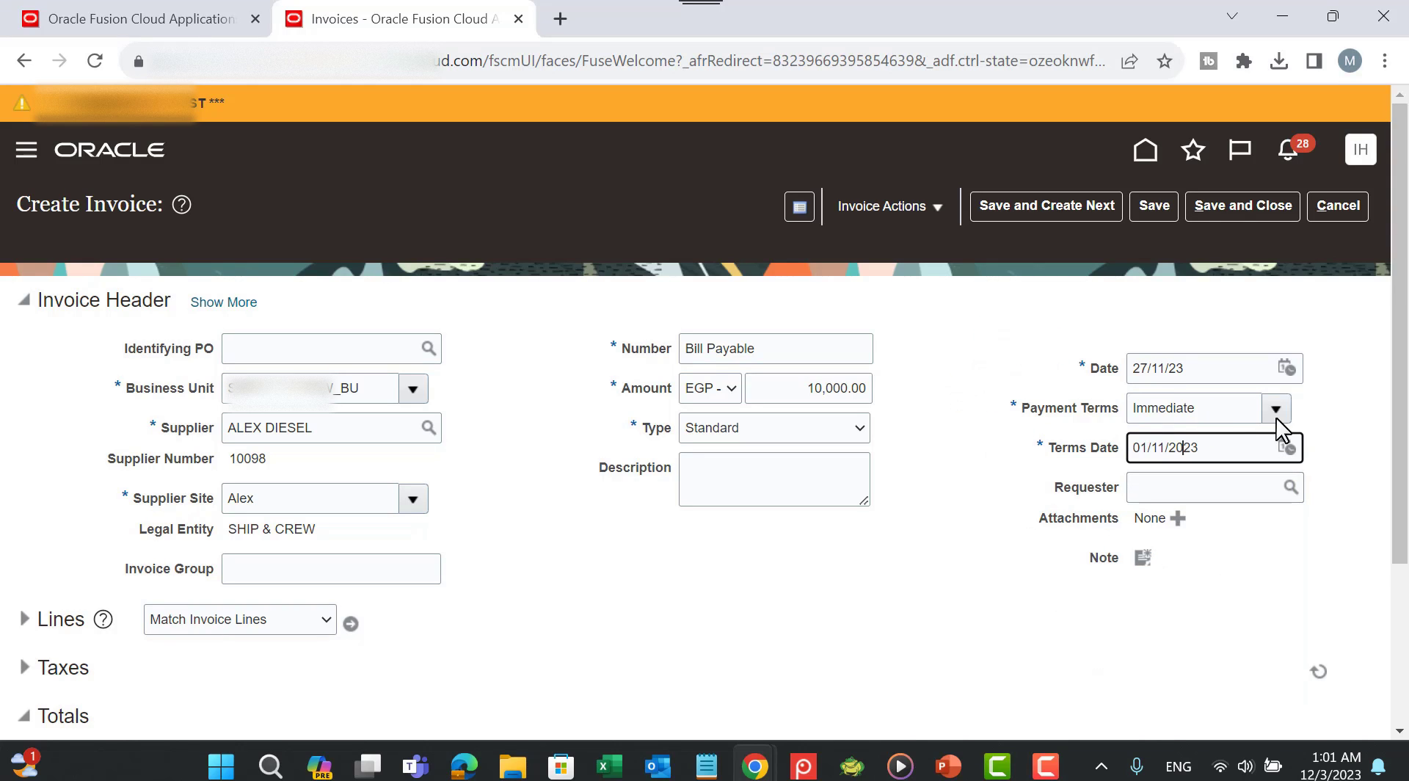
Step: Set the payment terms to Net 30 and the terms date to 01/12/2023
click(1275, 410)
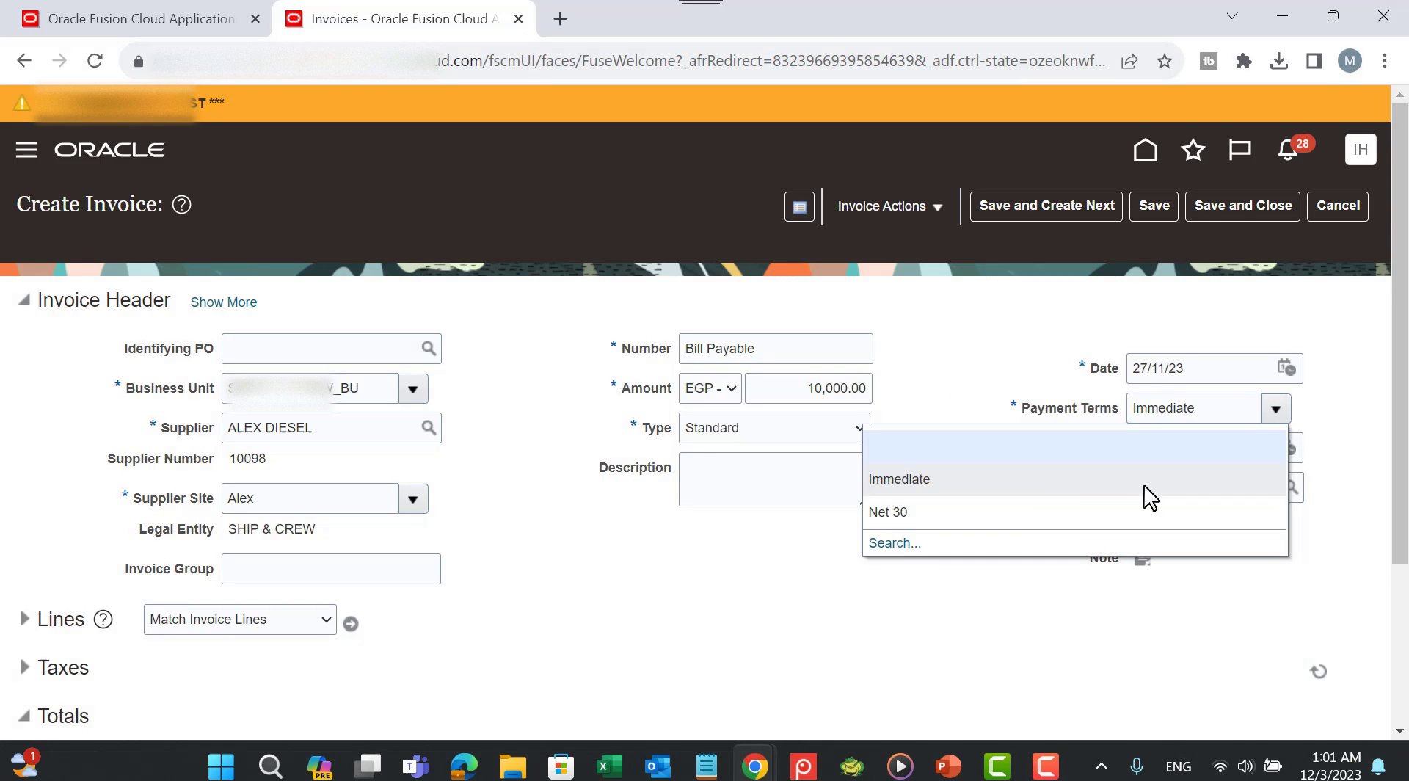
click(930, 512)
click(1291, 449)
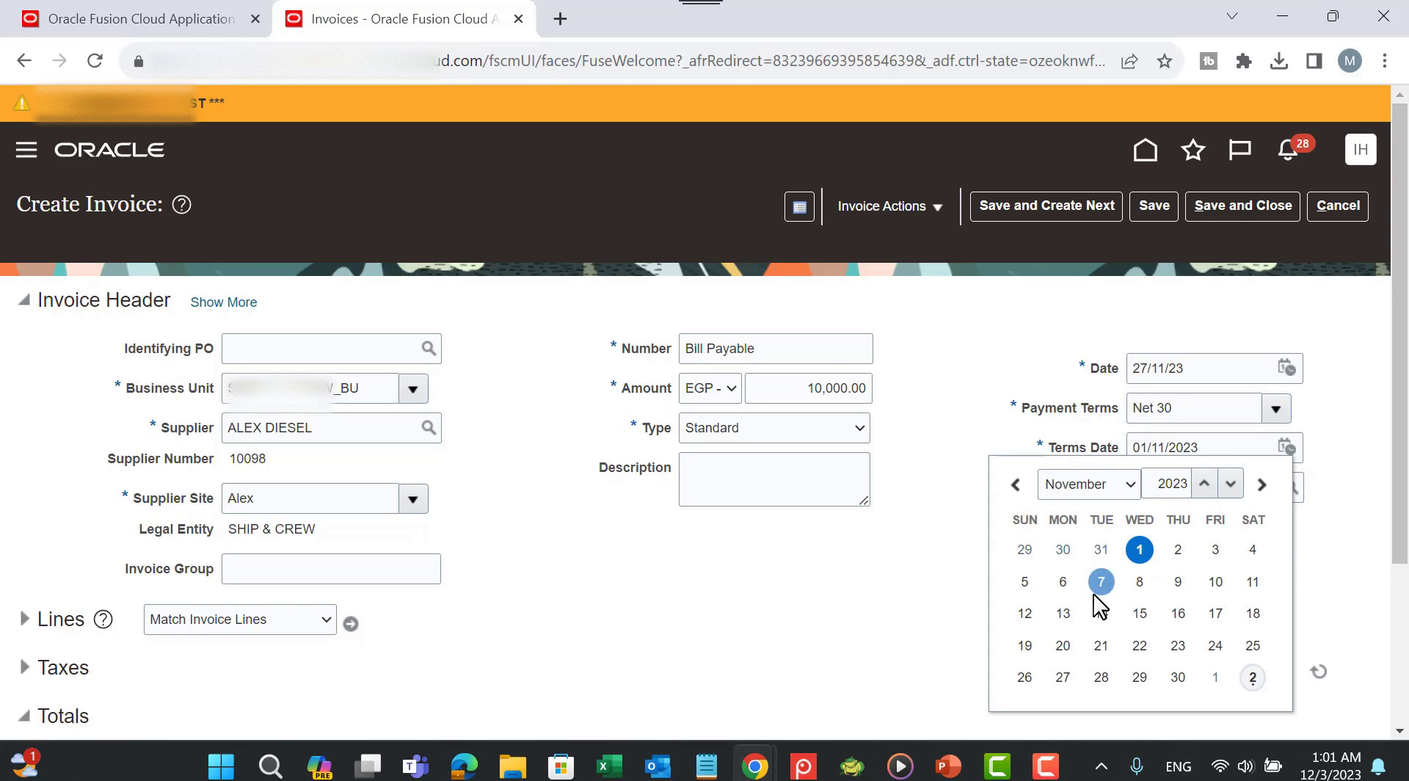
click(1135, 495)
click(1104, 701)
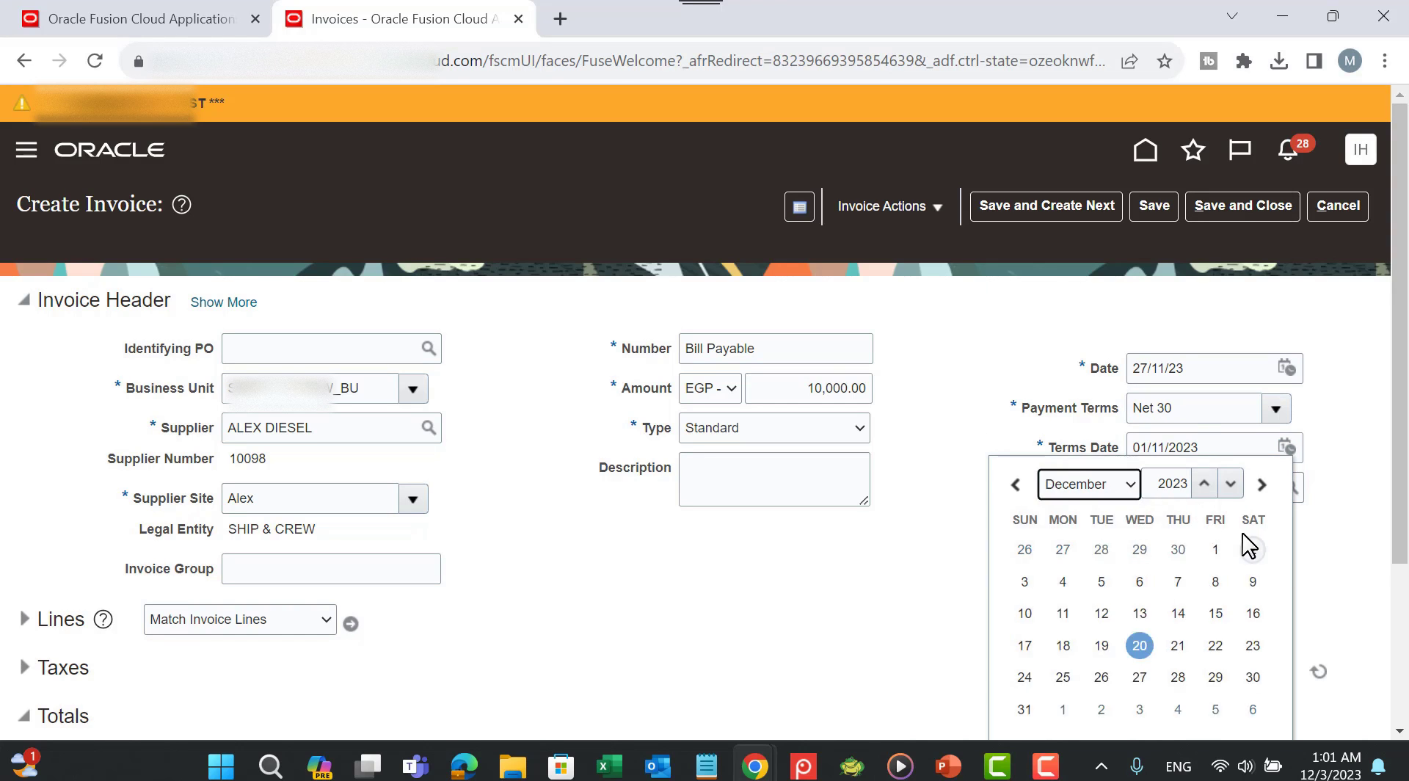
click(1213, 238)
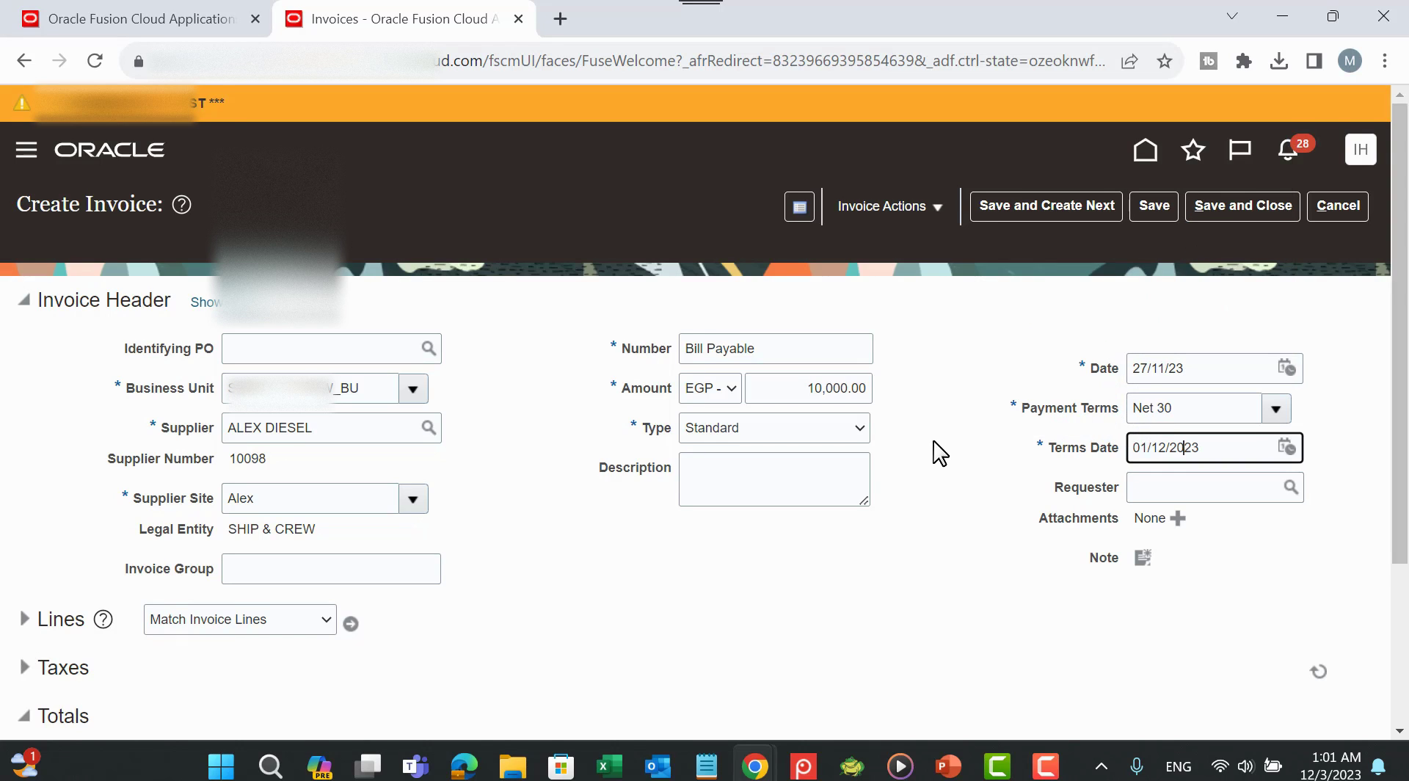
scroll(924, 418, down, 3)
click(24, 400)
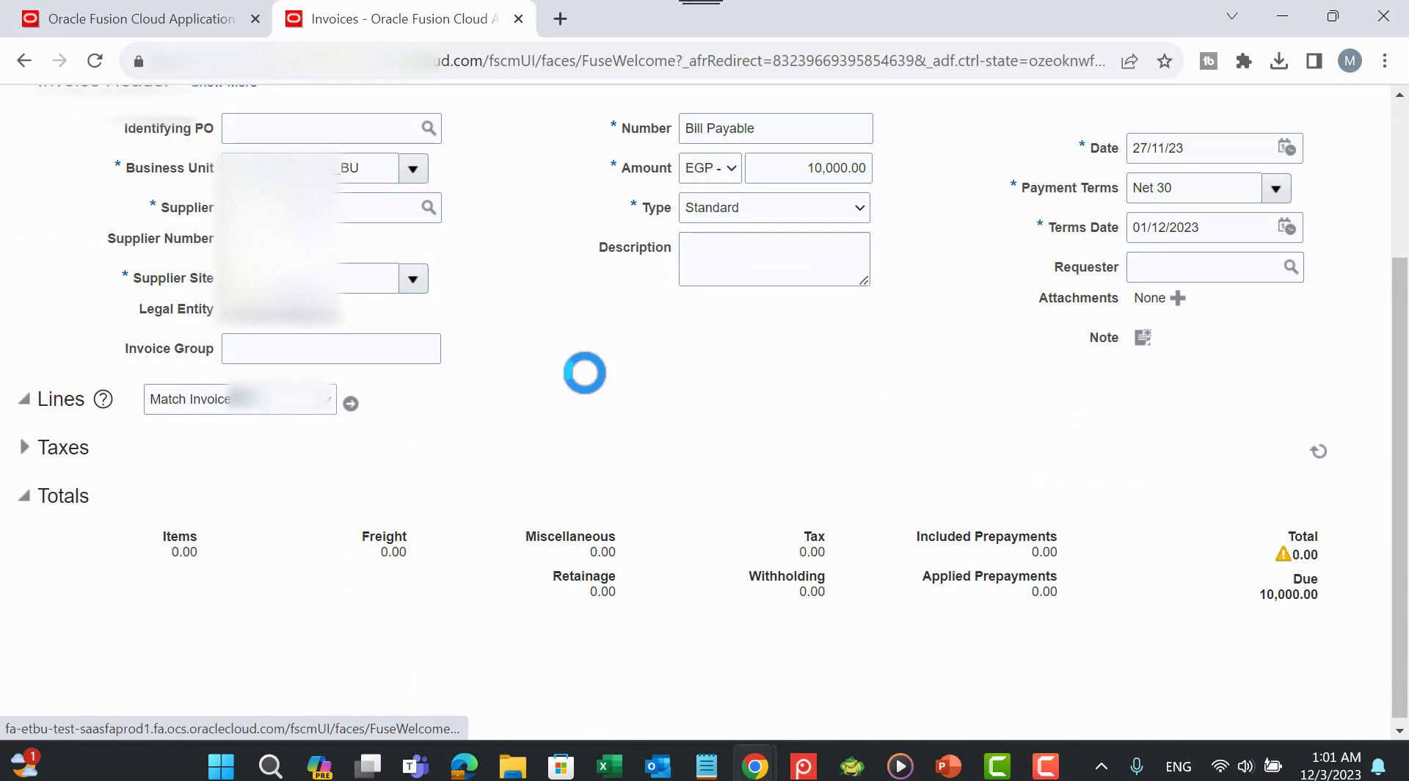
scroll(411, 434, down, 3)
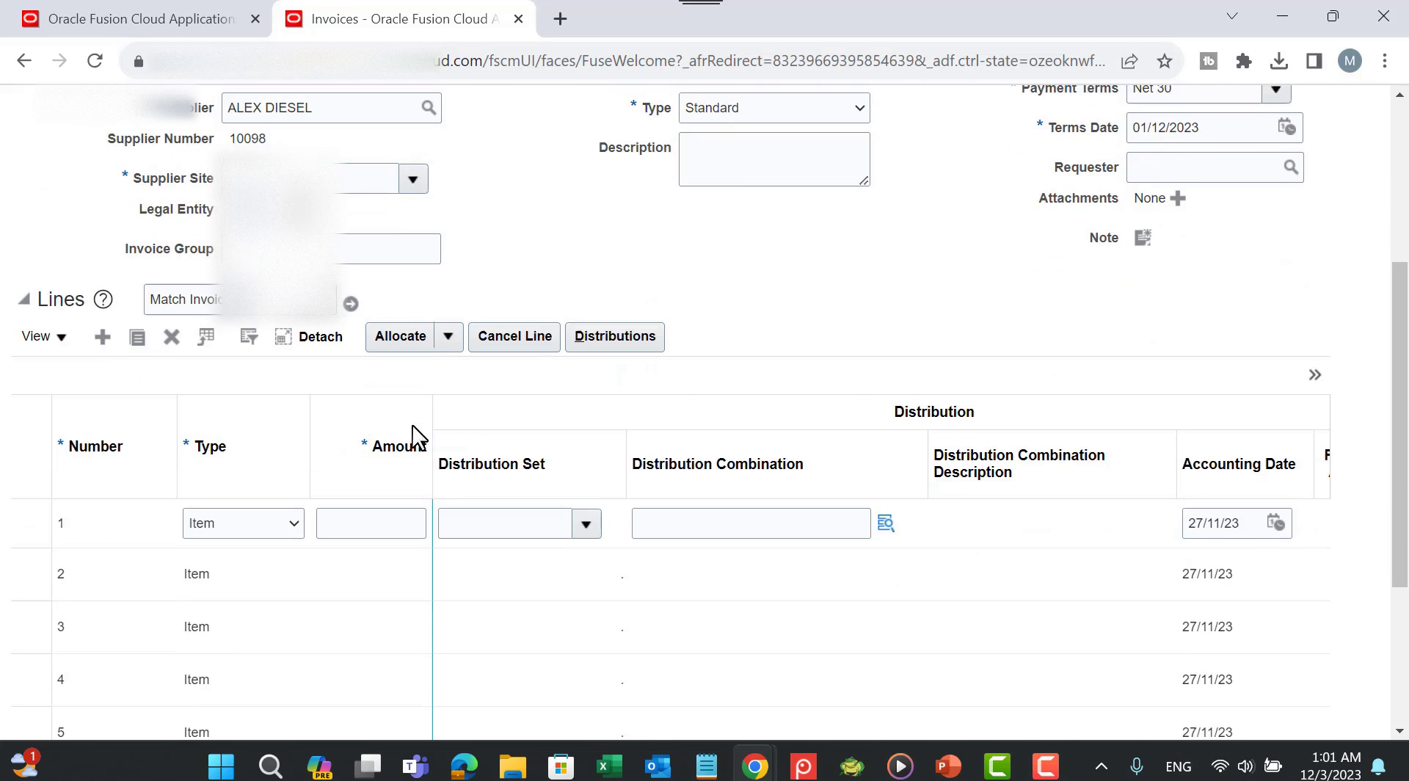
click(885, 520)
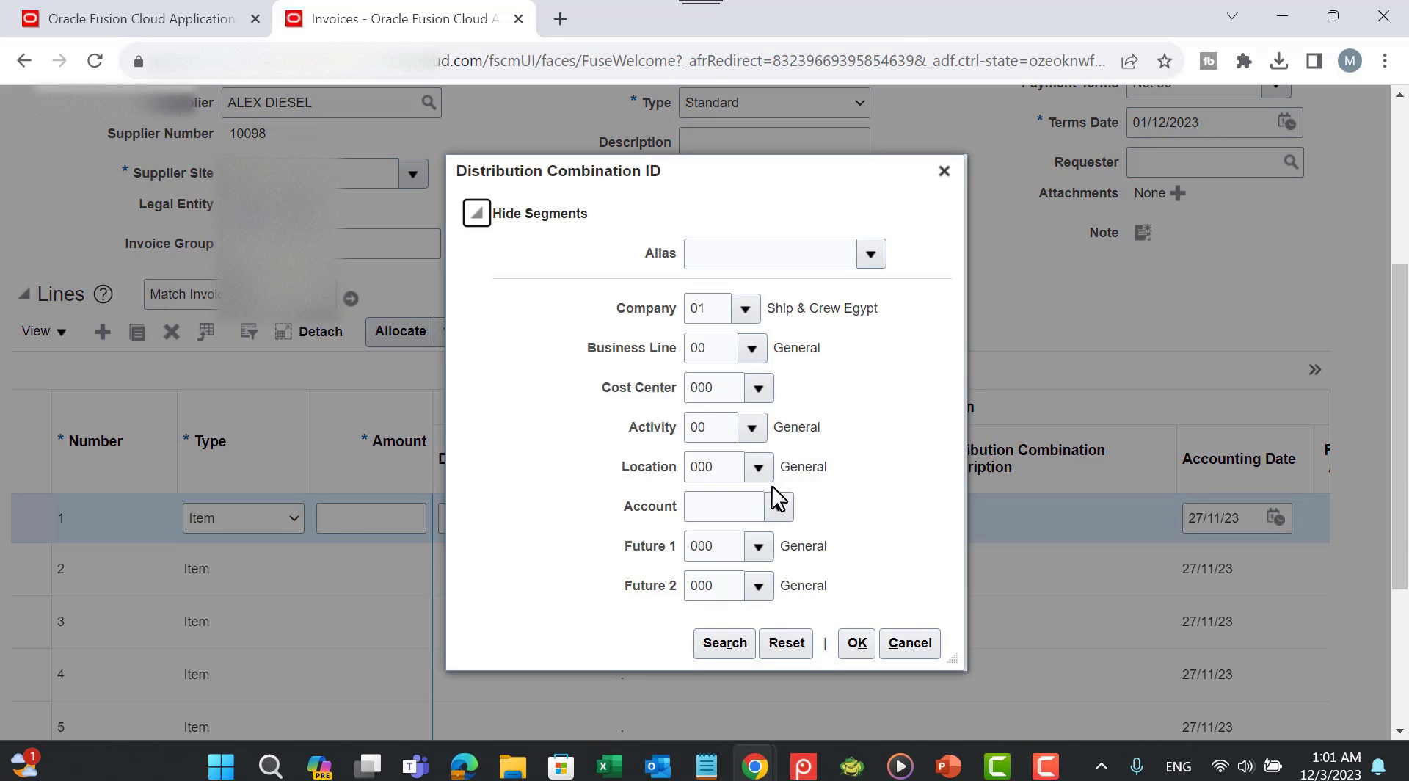
click(778, 512)
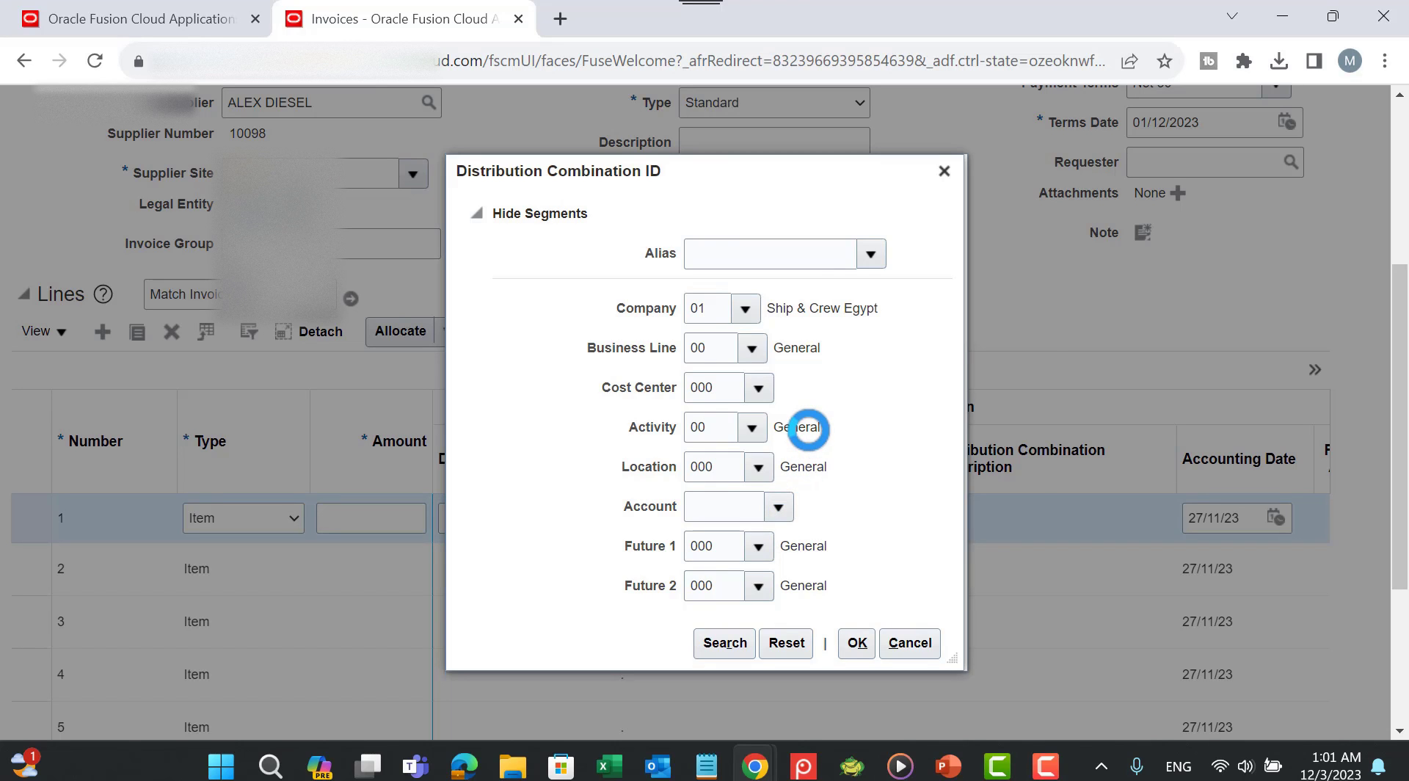
click(824, 339)
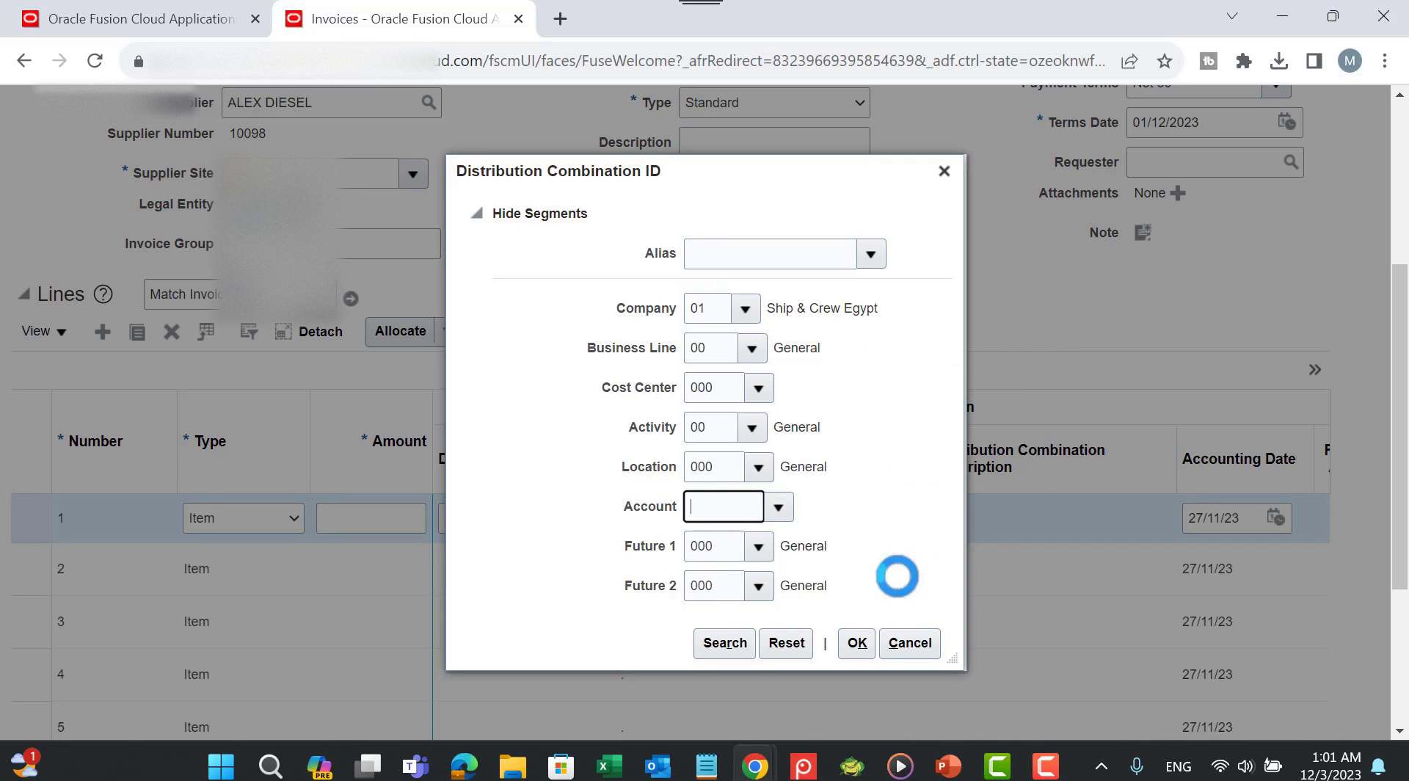
click(871, 649)
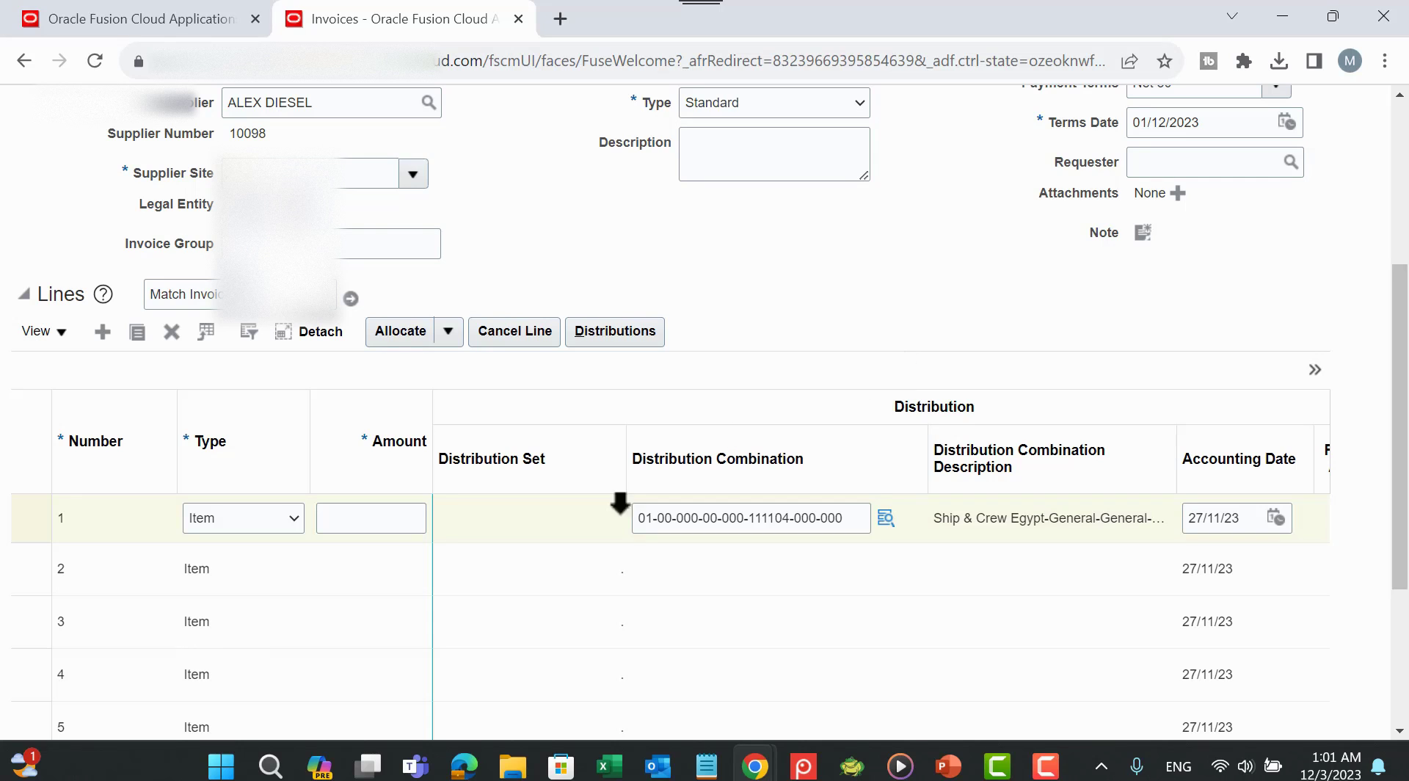
Step: Enter 10,000 as the amount of the first invoice line
click(355, 514)
scroll(786, 378, up, 2)
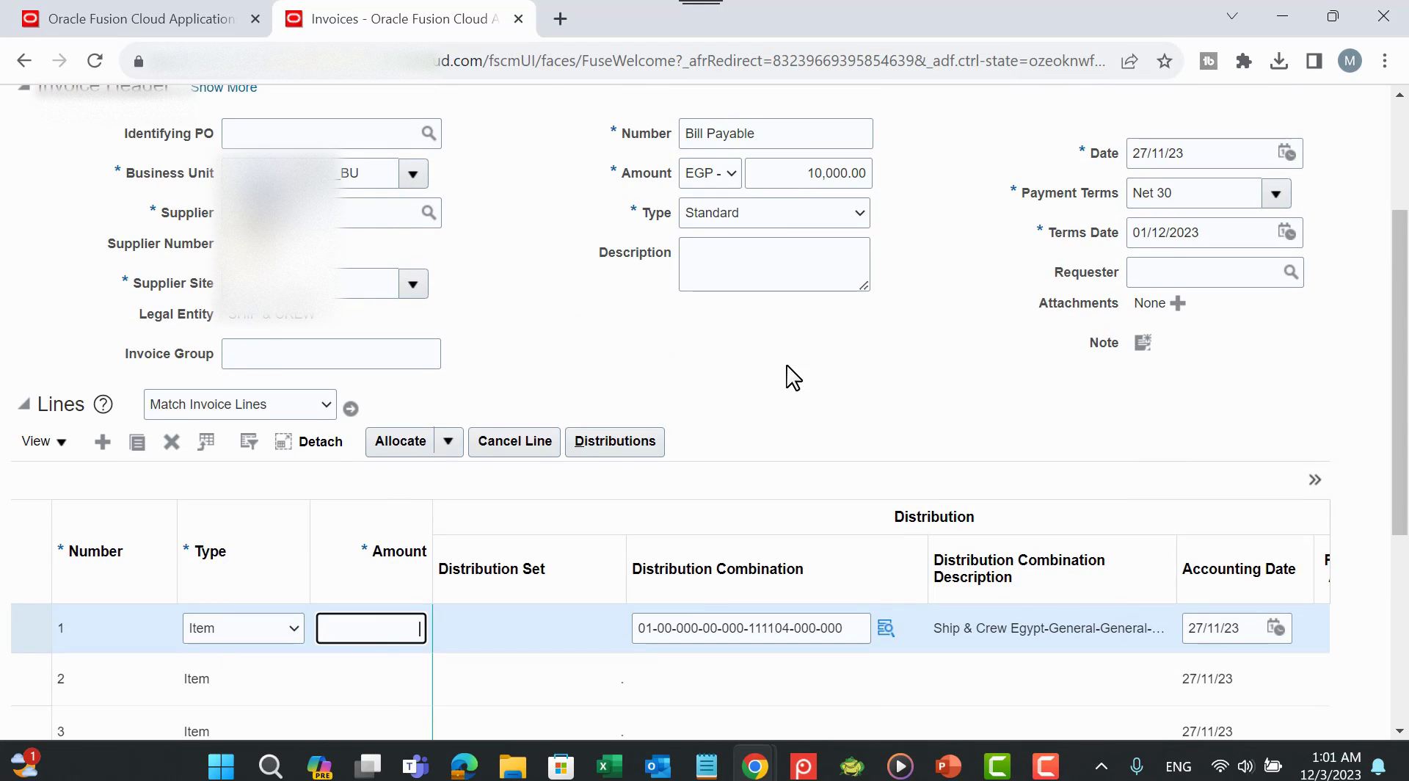
text(10,000)
key(Tab)
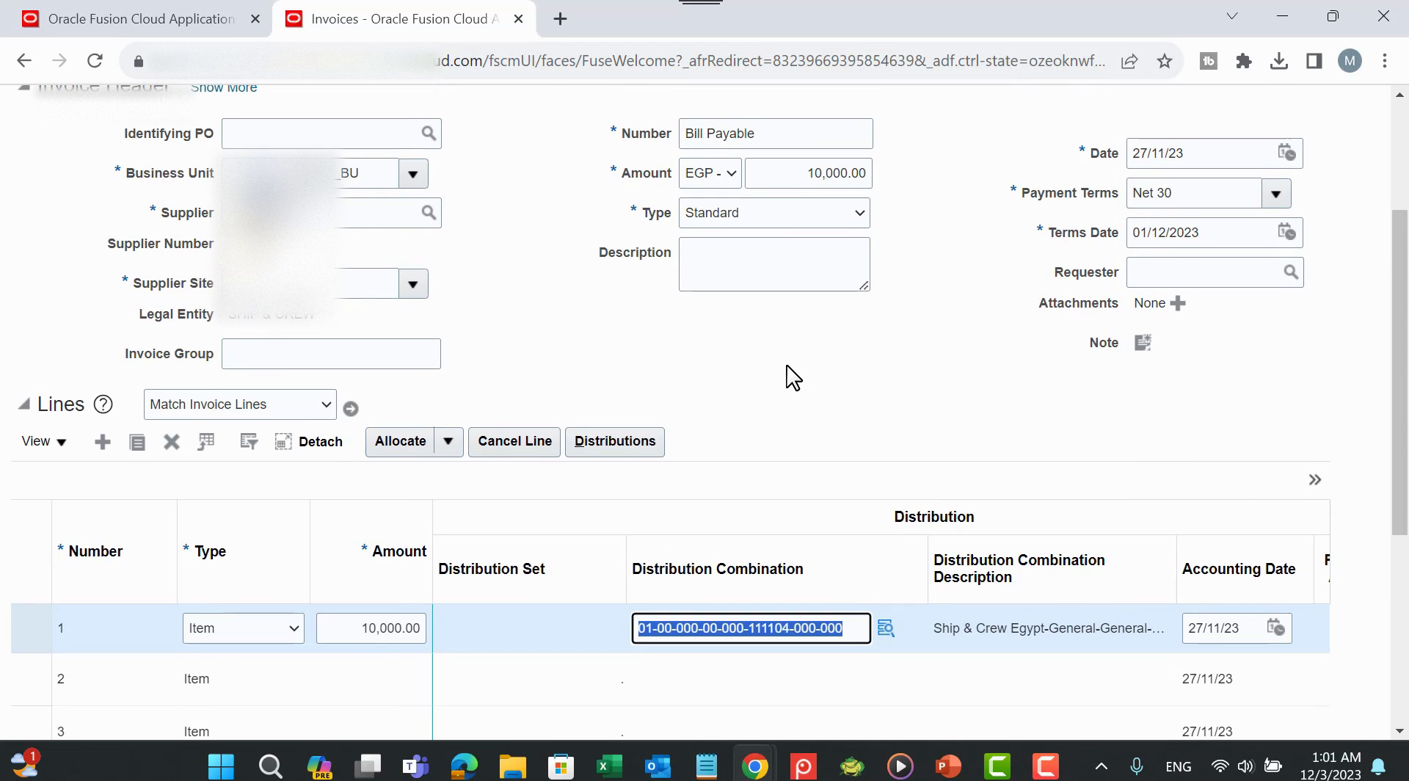
key(Tab)
Step: Set the first invoice line's tax classification to SC_VAT_TAX_0%
scroll(930, 339, down, 2)
scroll(740, 611, down, 3)
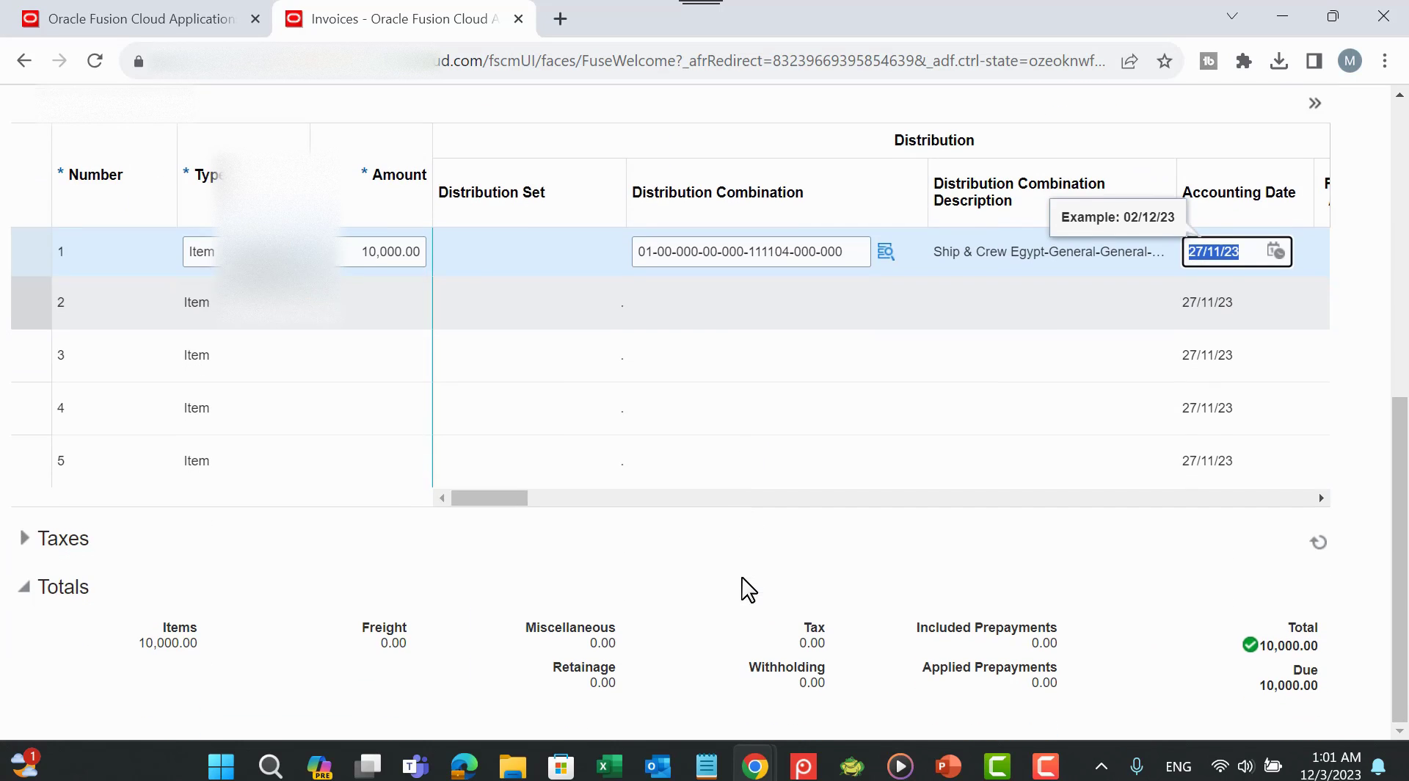
drag(518, 498, 564, 508)
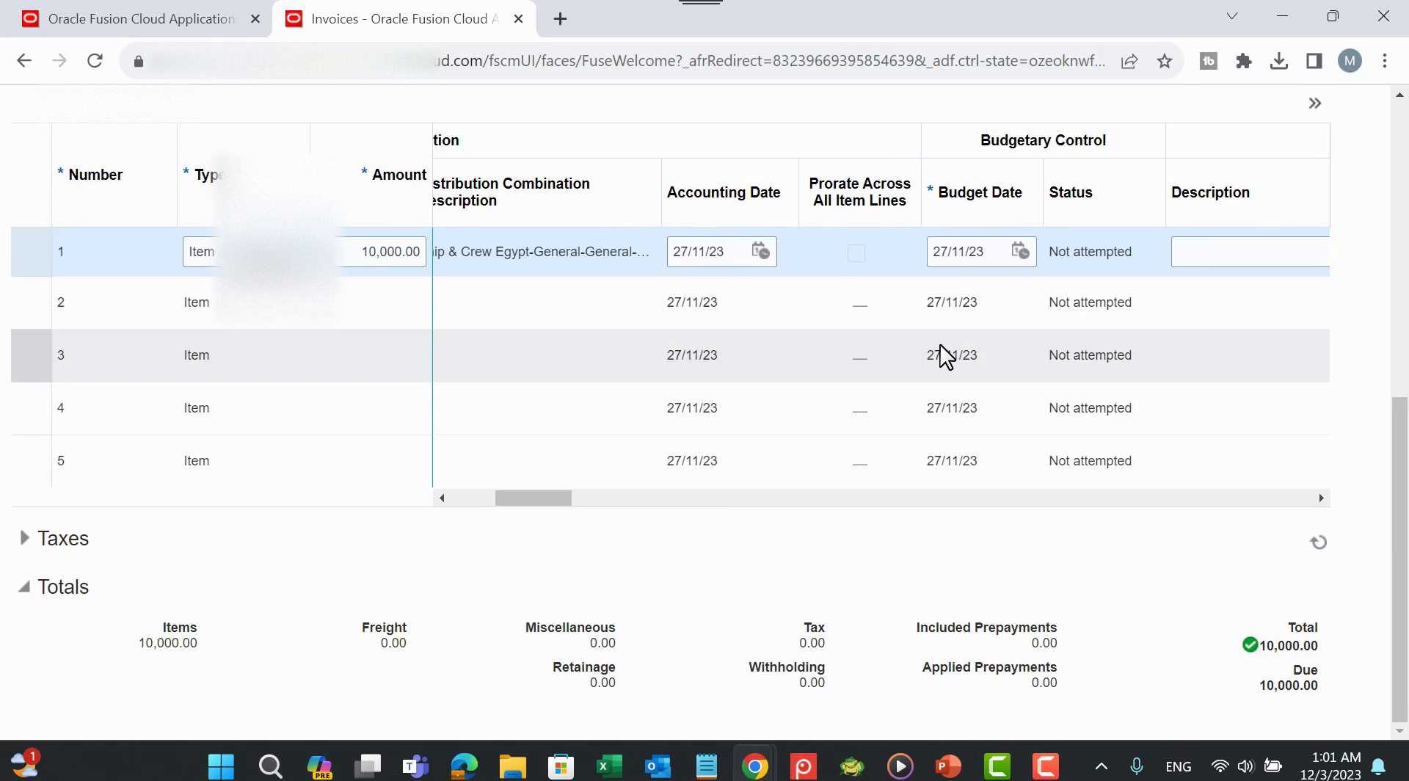
scroll(880, 360, up, 1)
drag(563, 607, 675, 606)
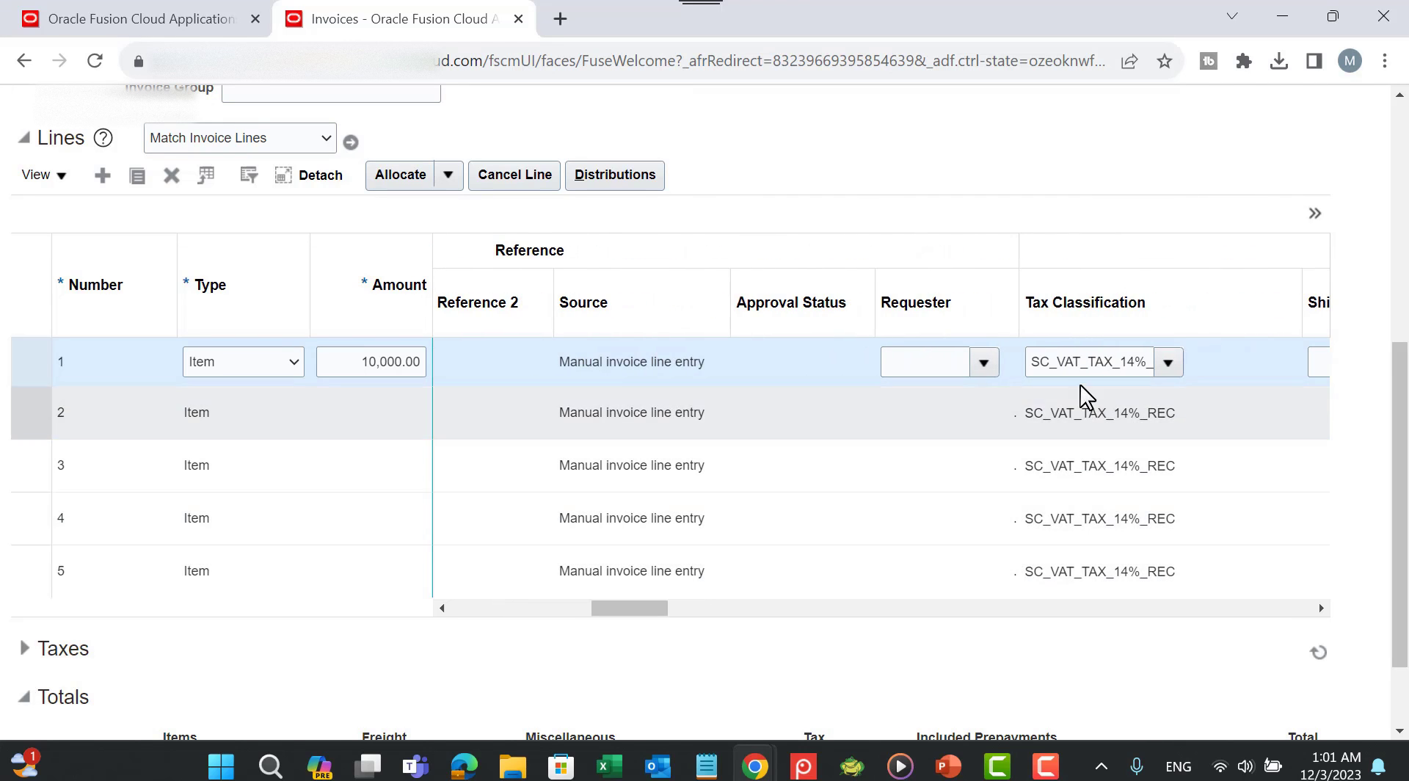
click(1163, 364)
click(785, 423)
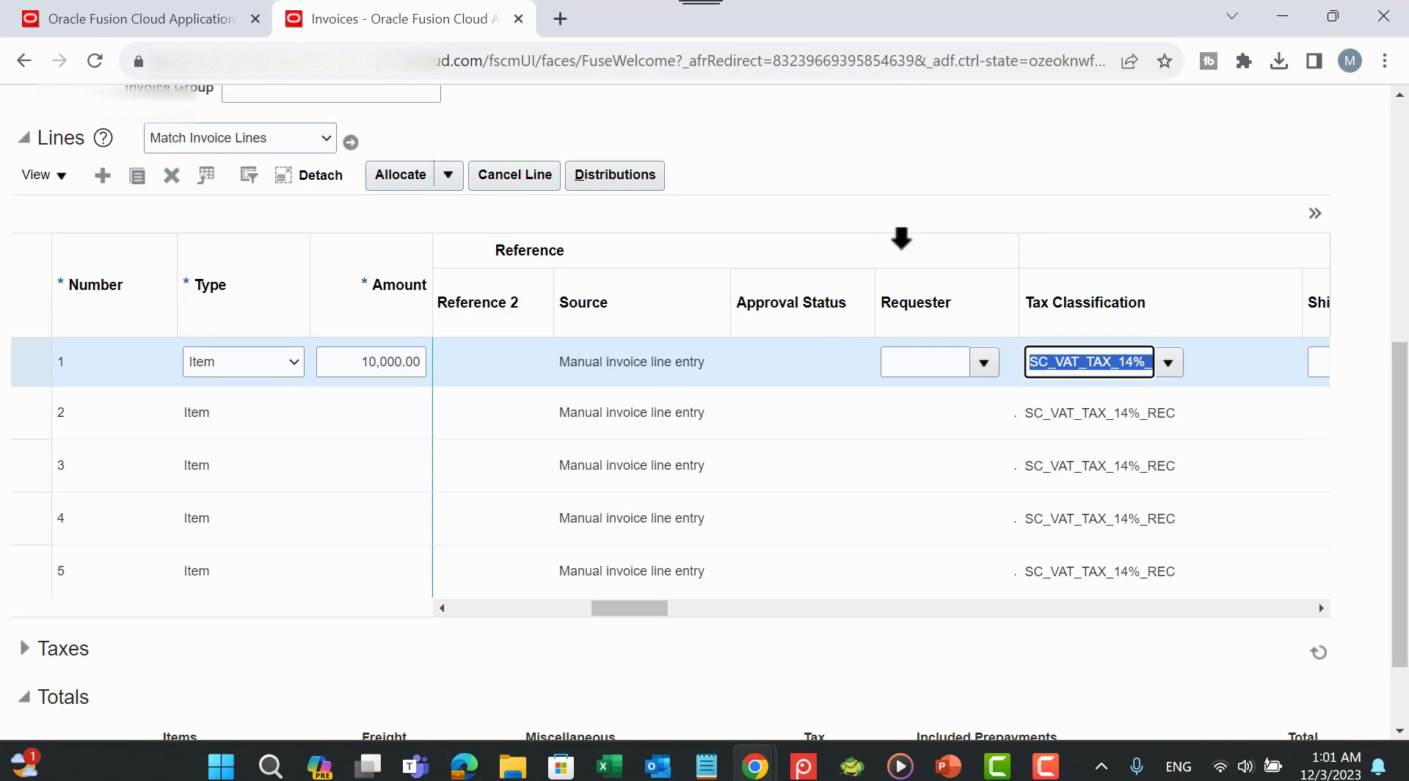
Step: Change the invoice installment's payment method to Check Bills Payable and save the installment
scroll(910, 222, up, 5)
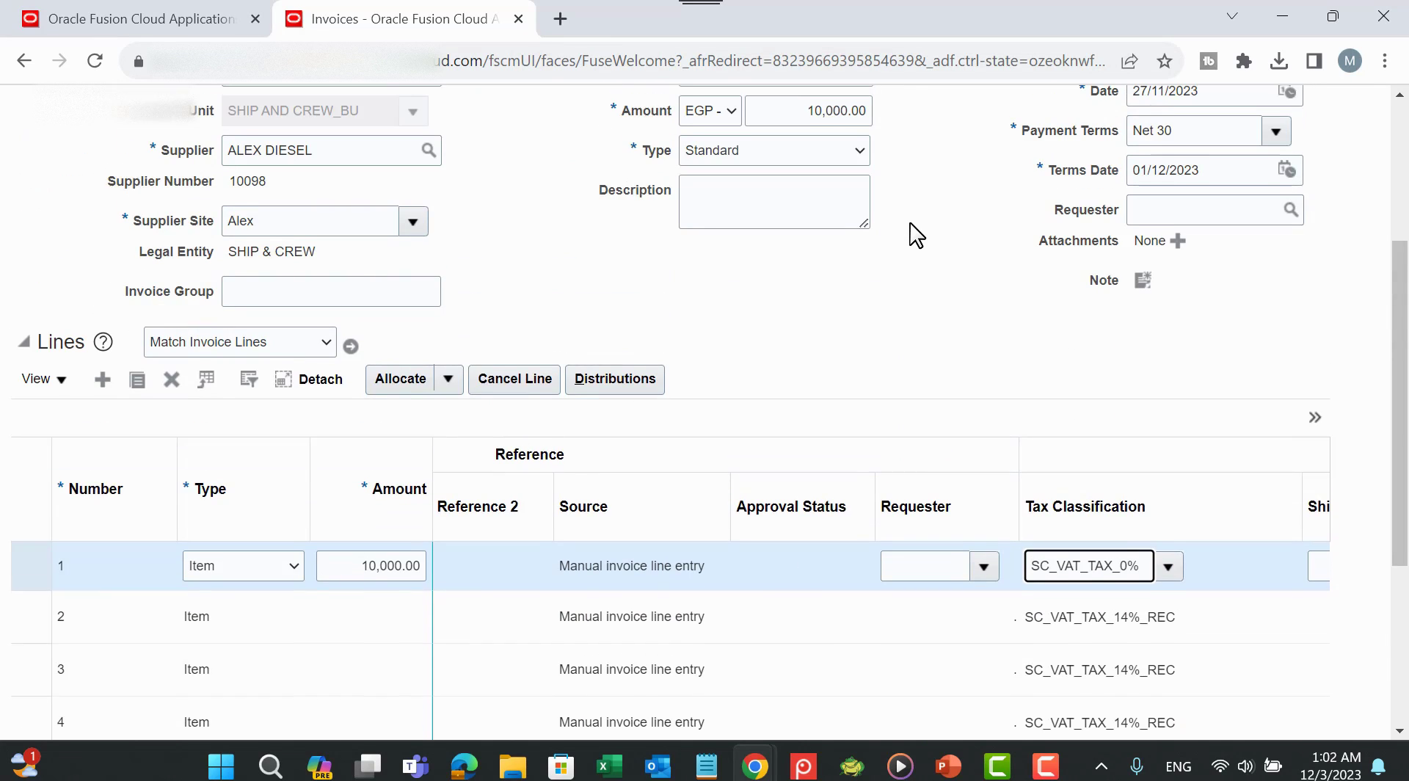
scroll(947, 303, up, 2)
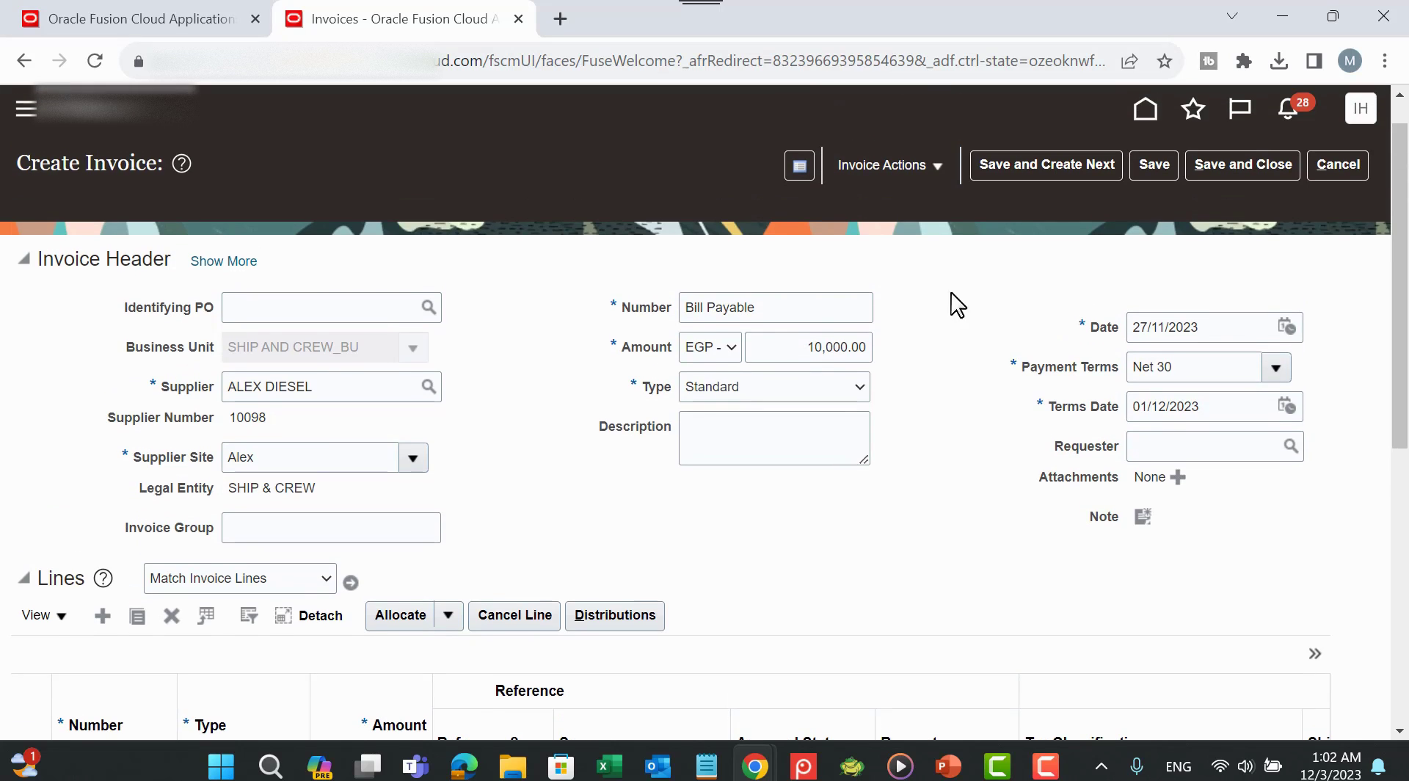
click(915, 170)
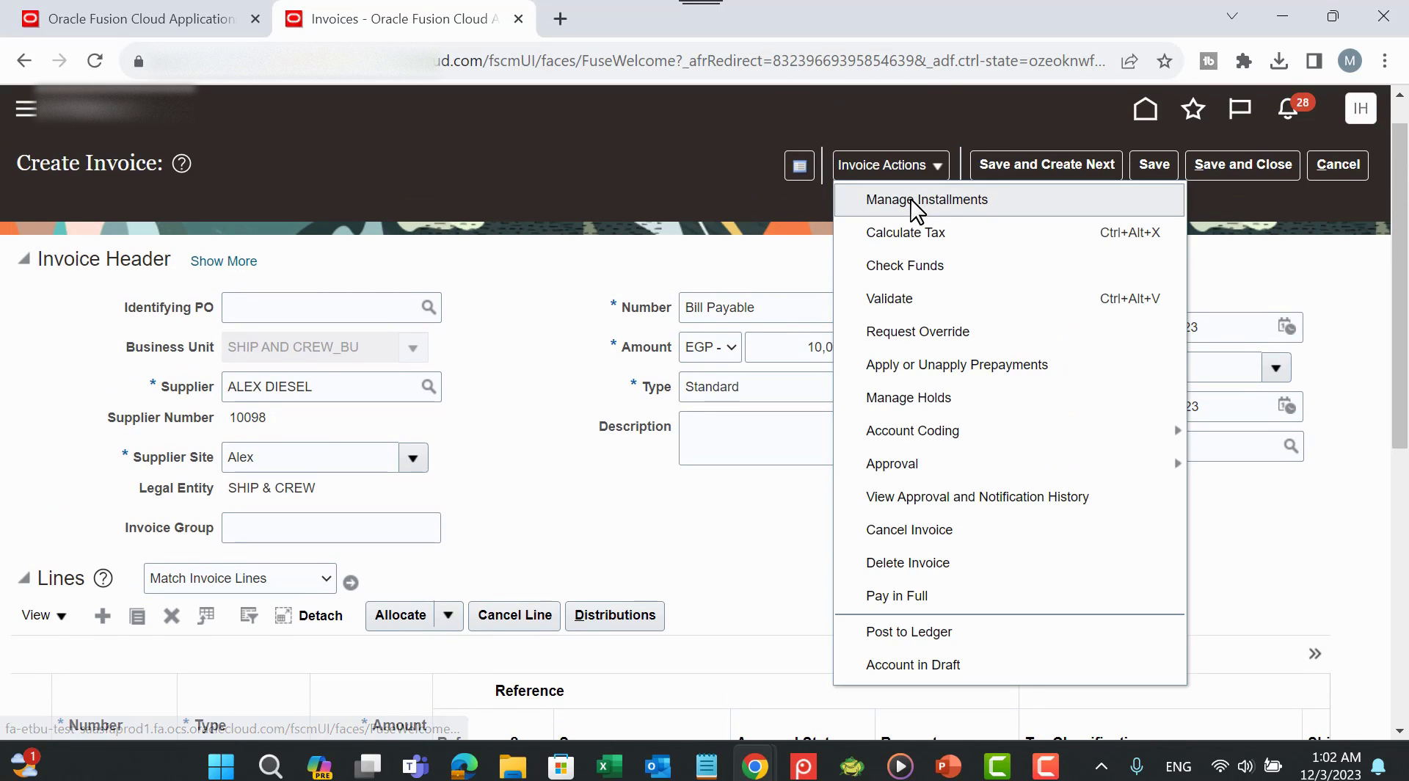
click(911, 201)
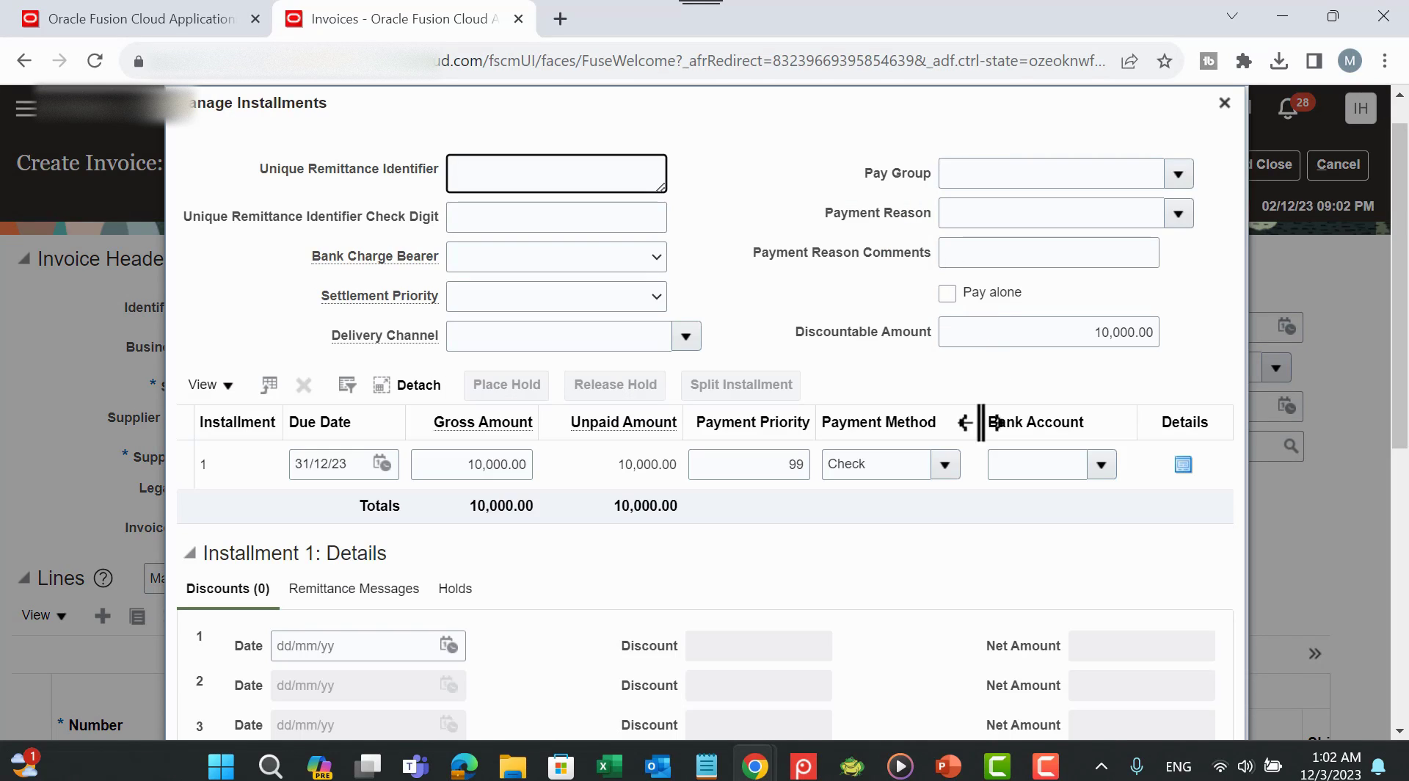
click(950, 459)
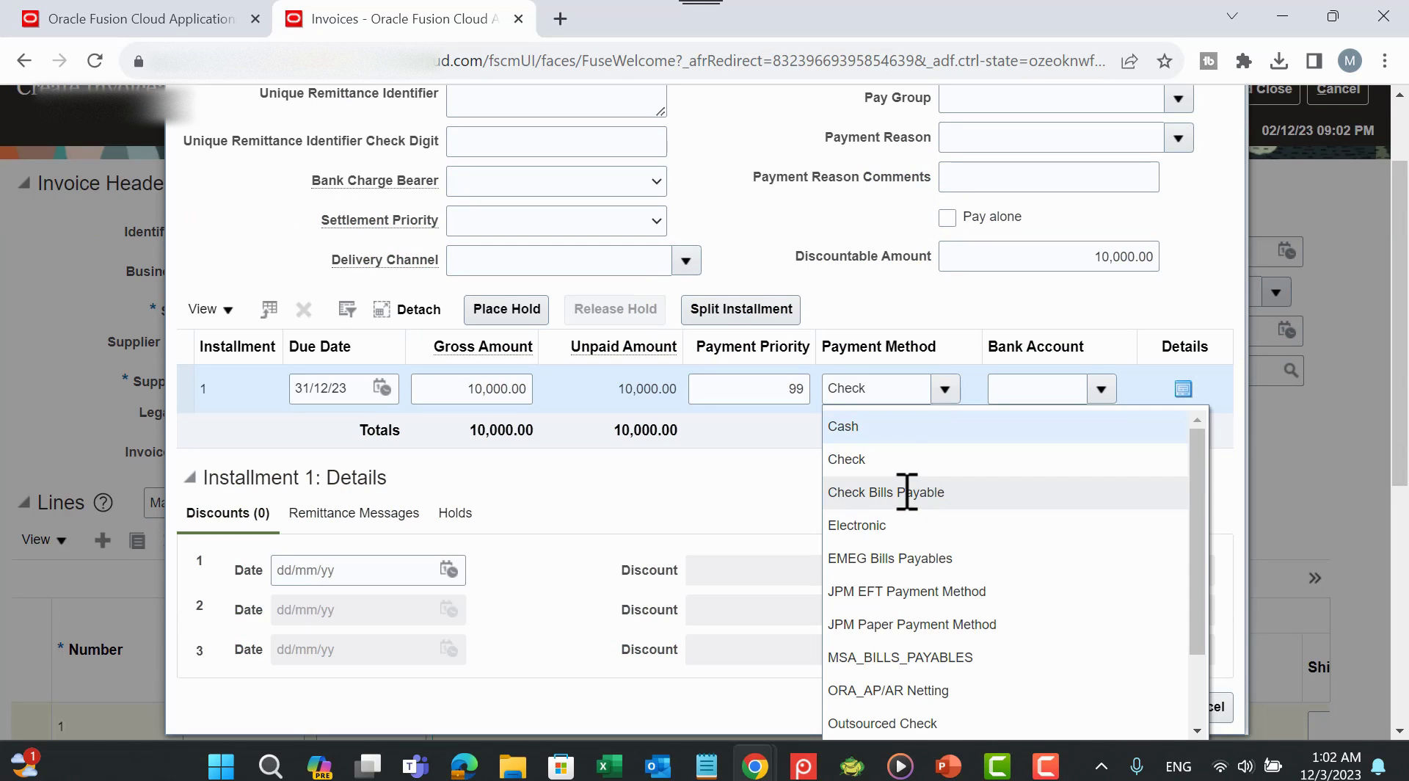
click(907, 492)
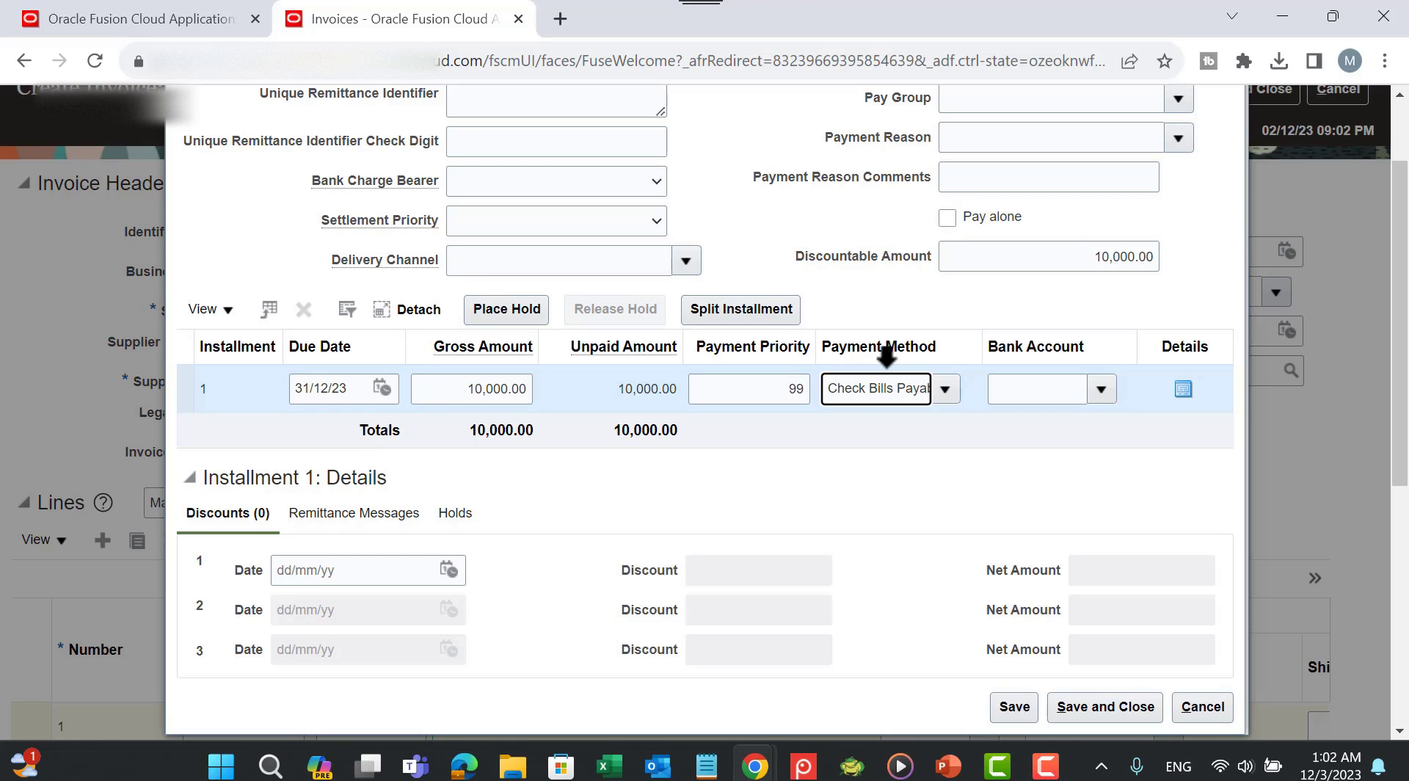
scroll(973, 306, up, 2)
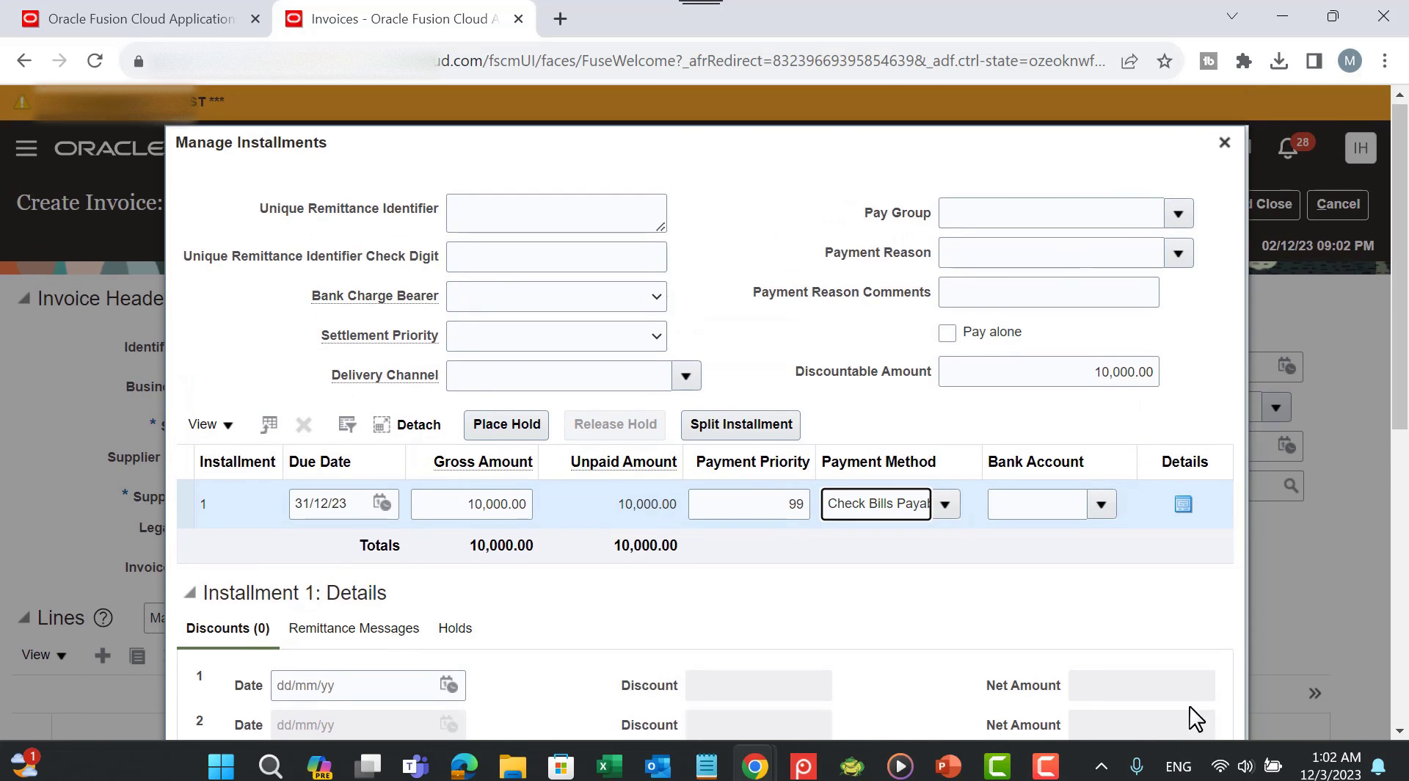
scroll(1193, 708, down, 2)
click(1101, 604)
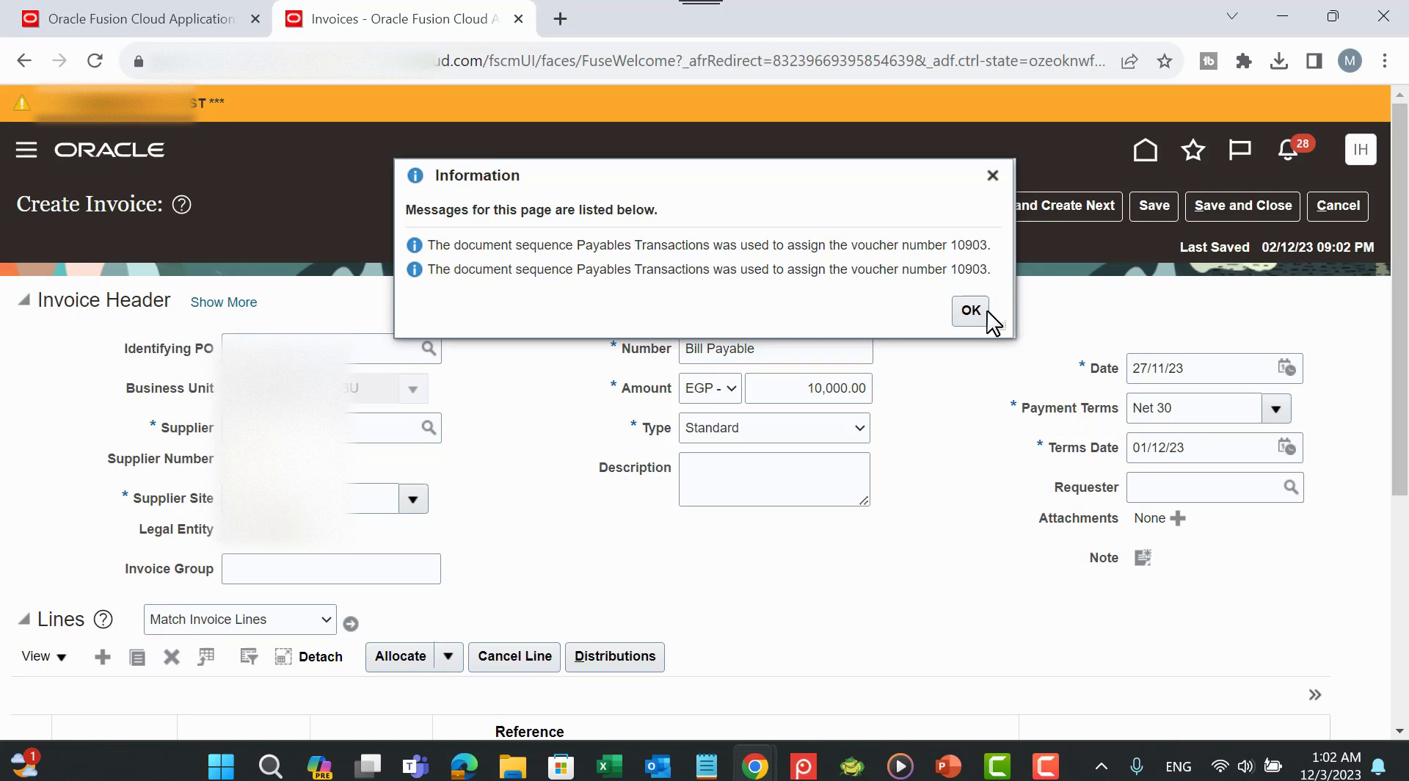
click(976, 314)
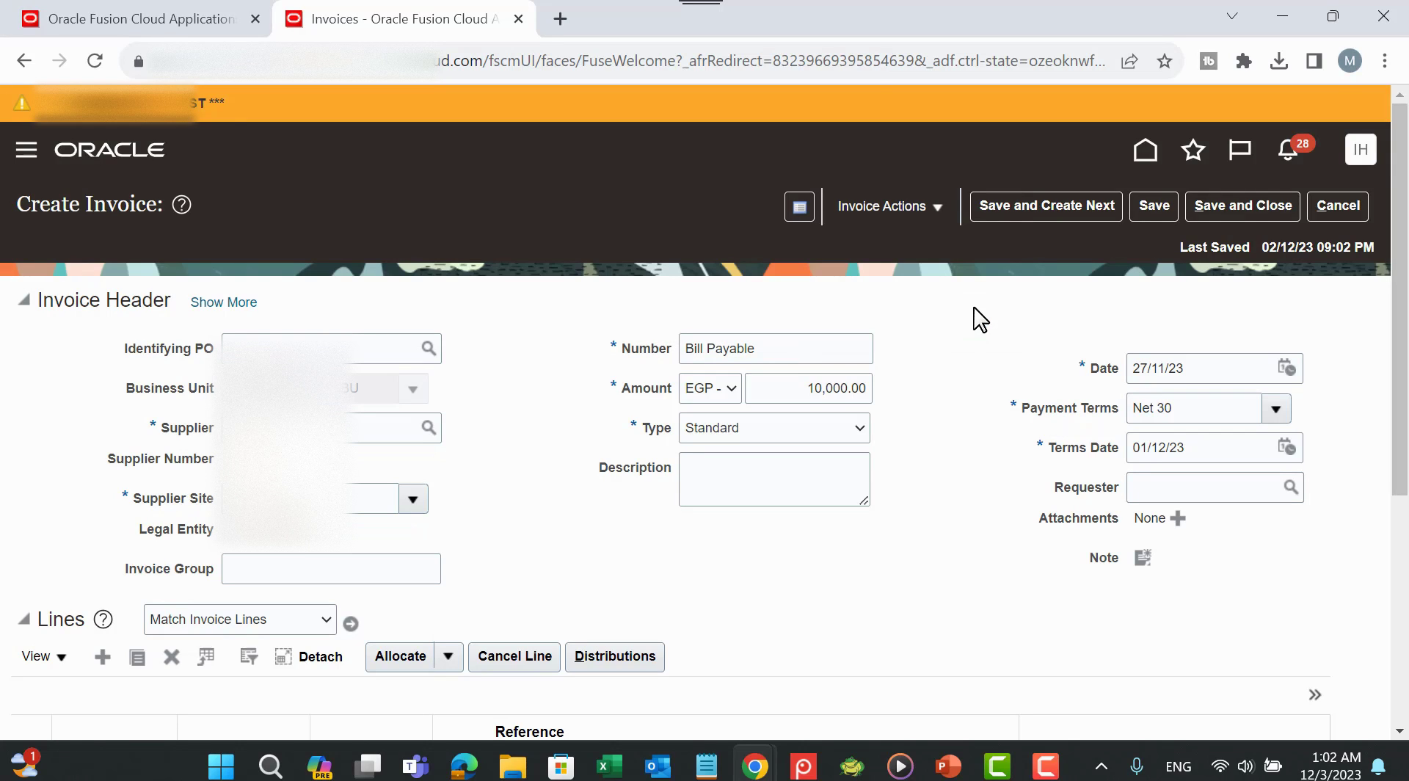
Step: Set the installment's due date to 1 December 2023 and save the installment
click(898, 206)
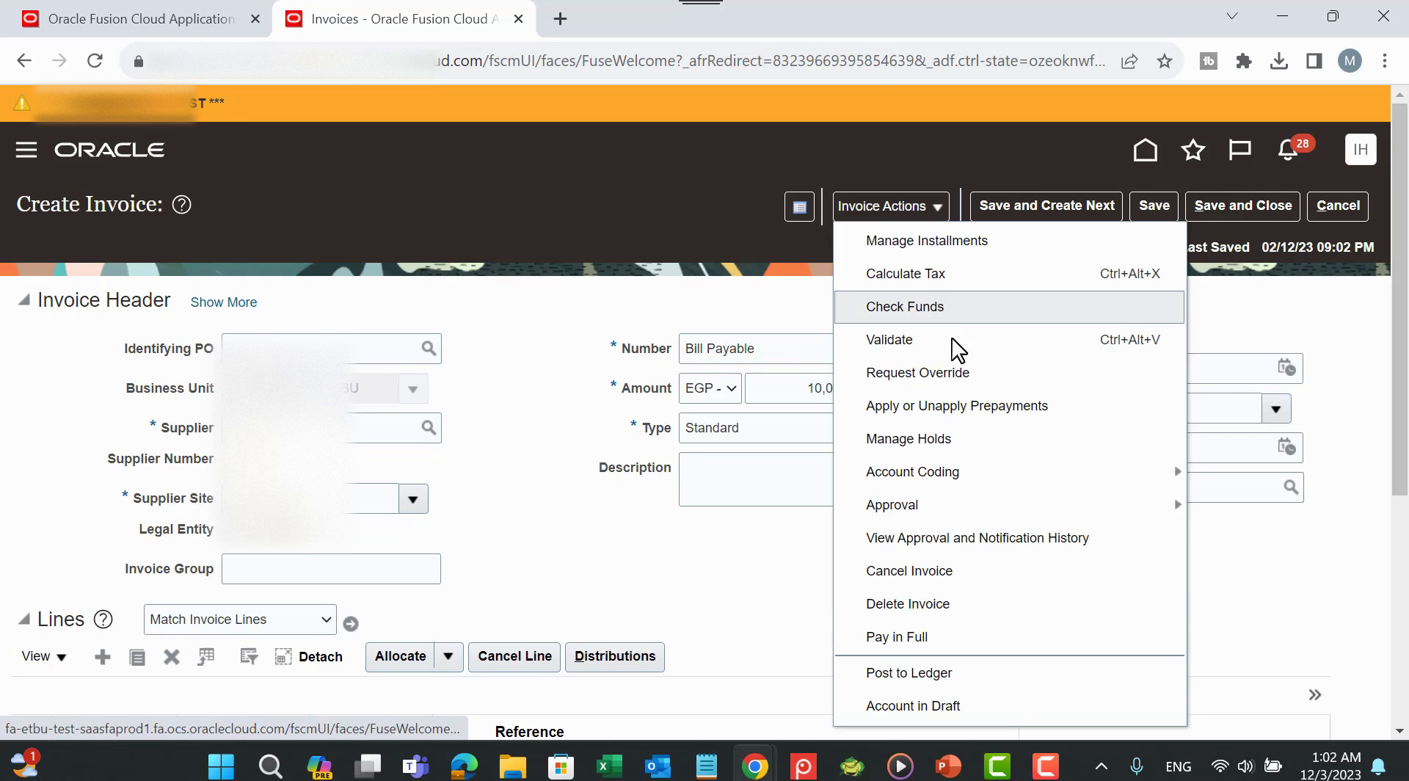
click(924, 242)
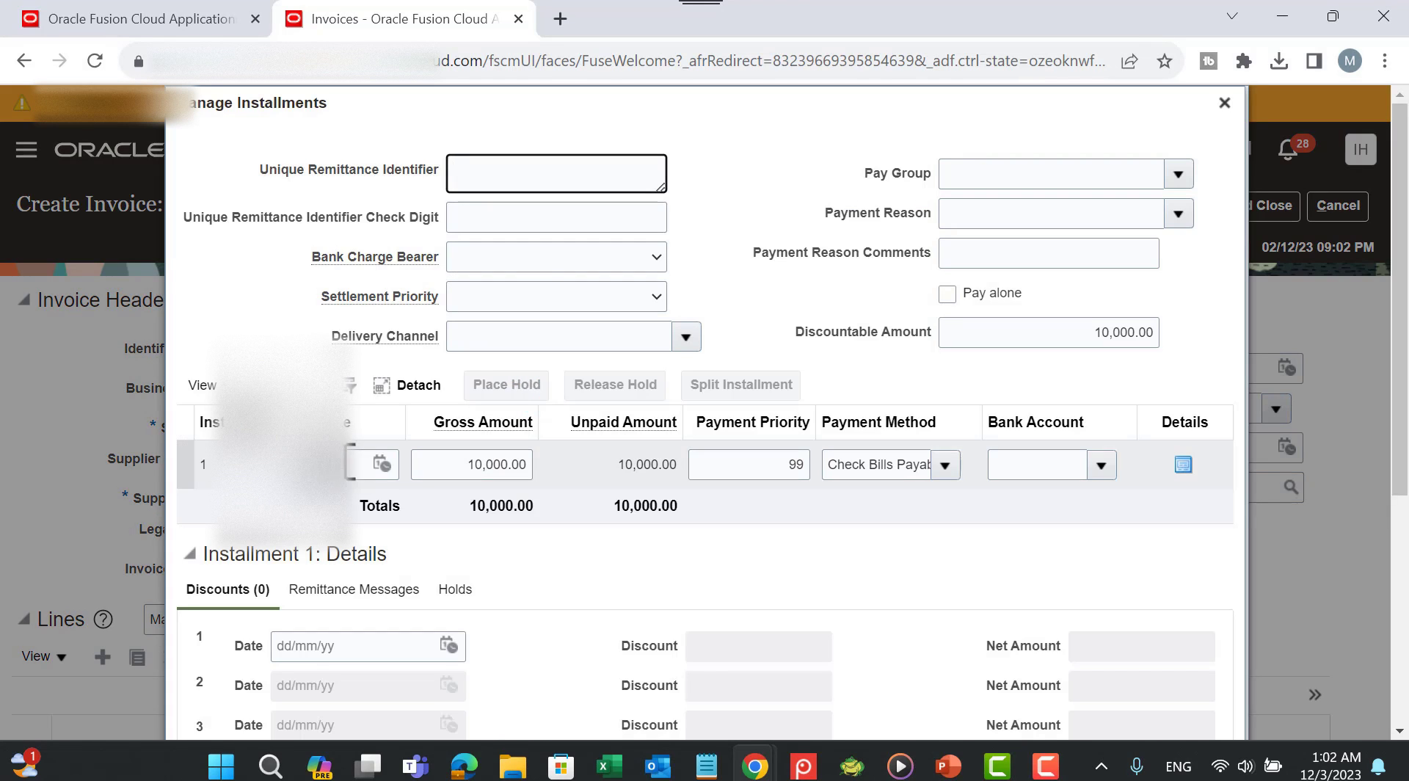
click(381, 463)
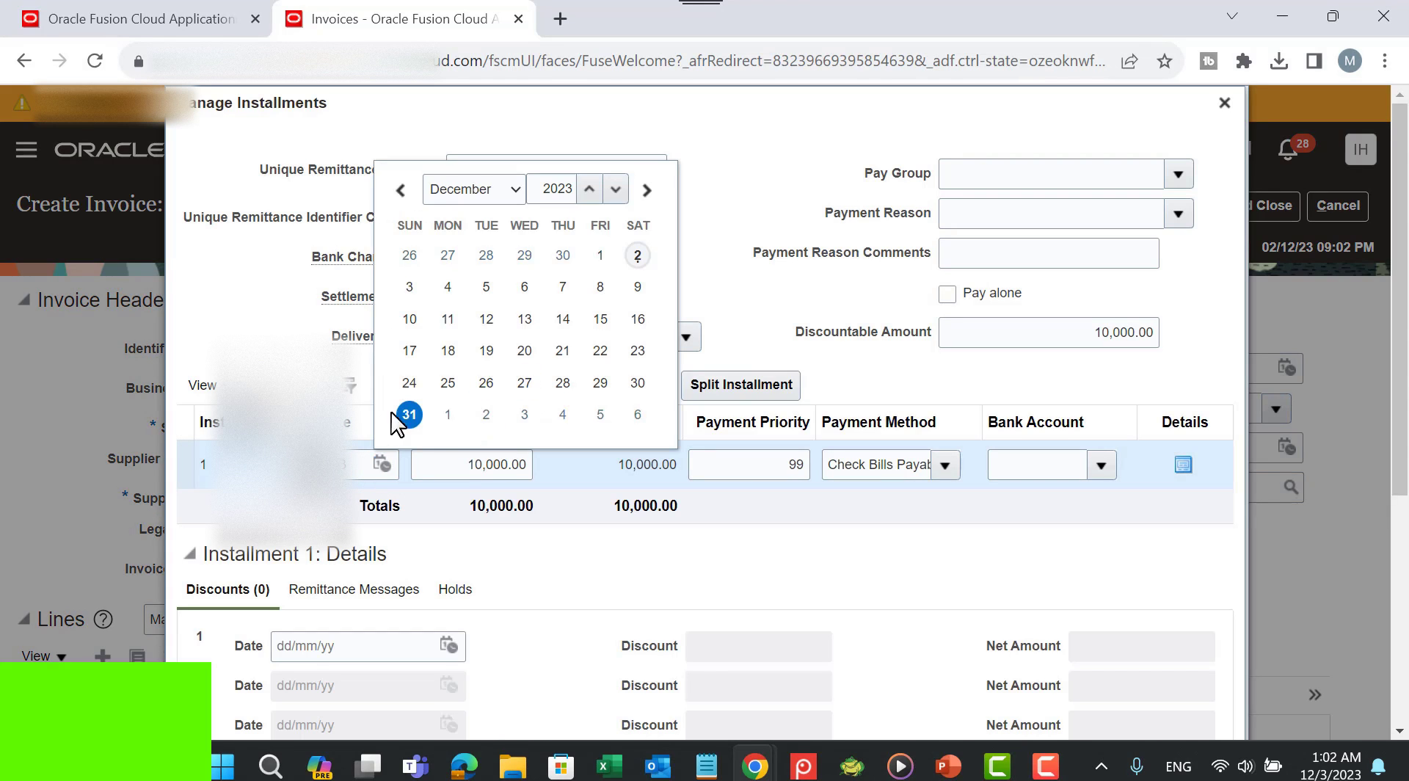
click(600, 255)
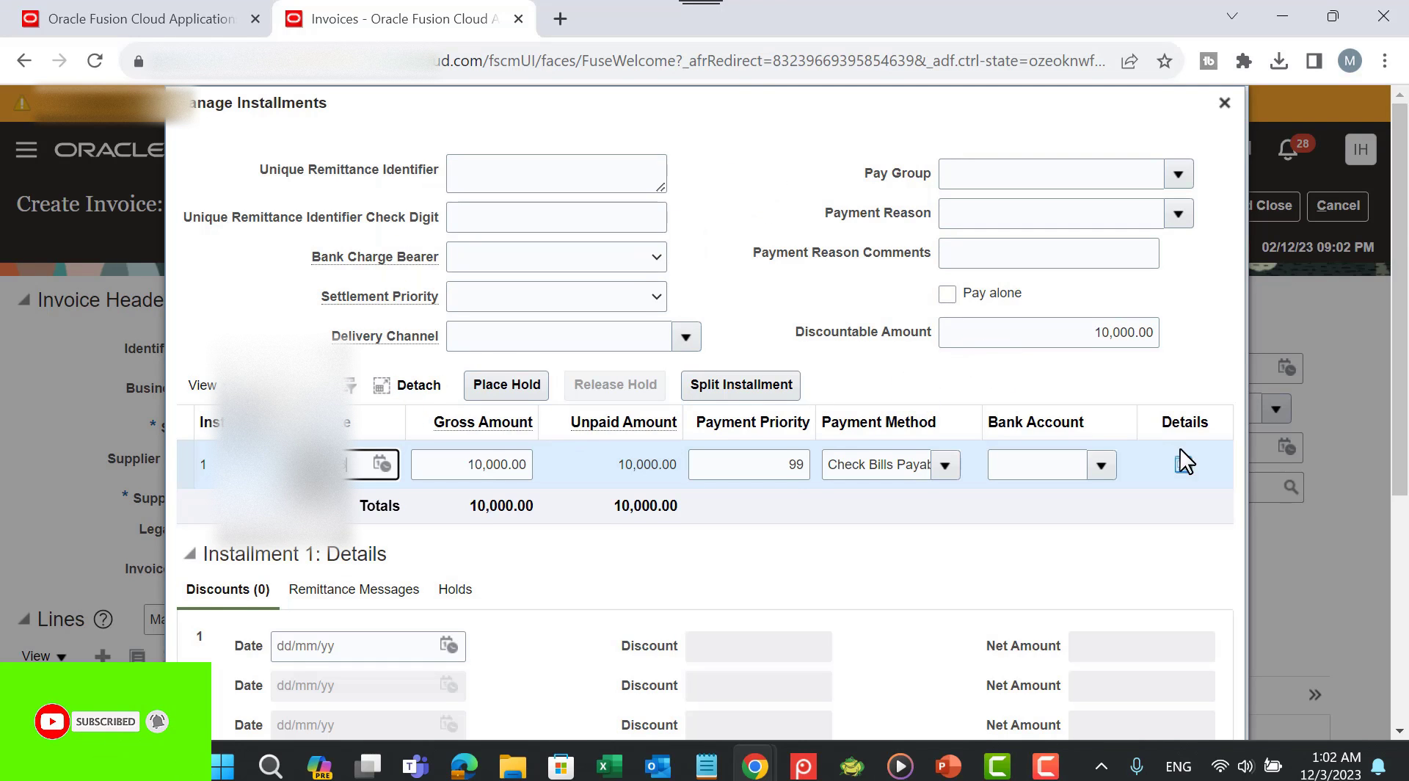
scroll(1160, 528, down, 3)
click(1057, 563)
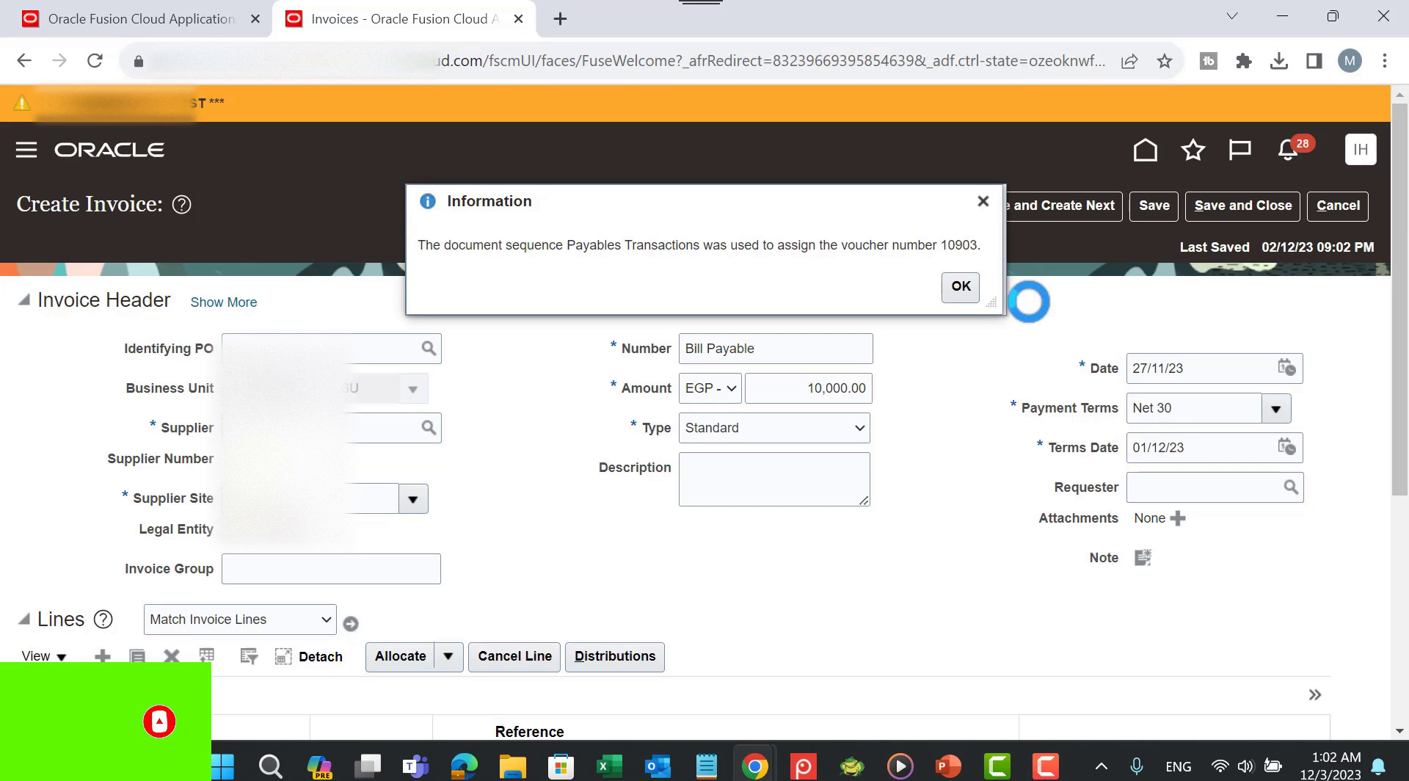
click(962, 291)
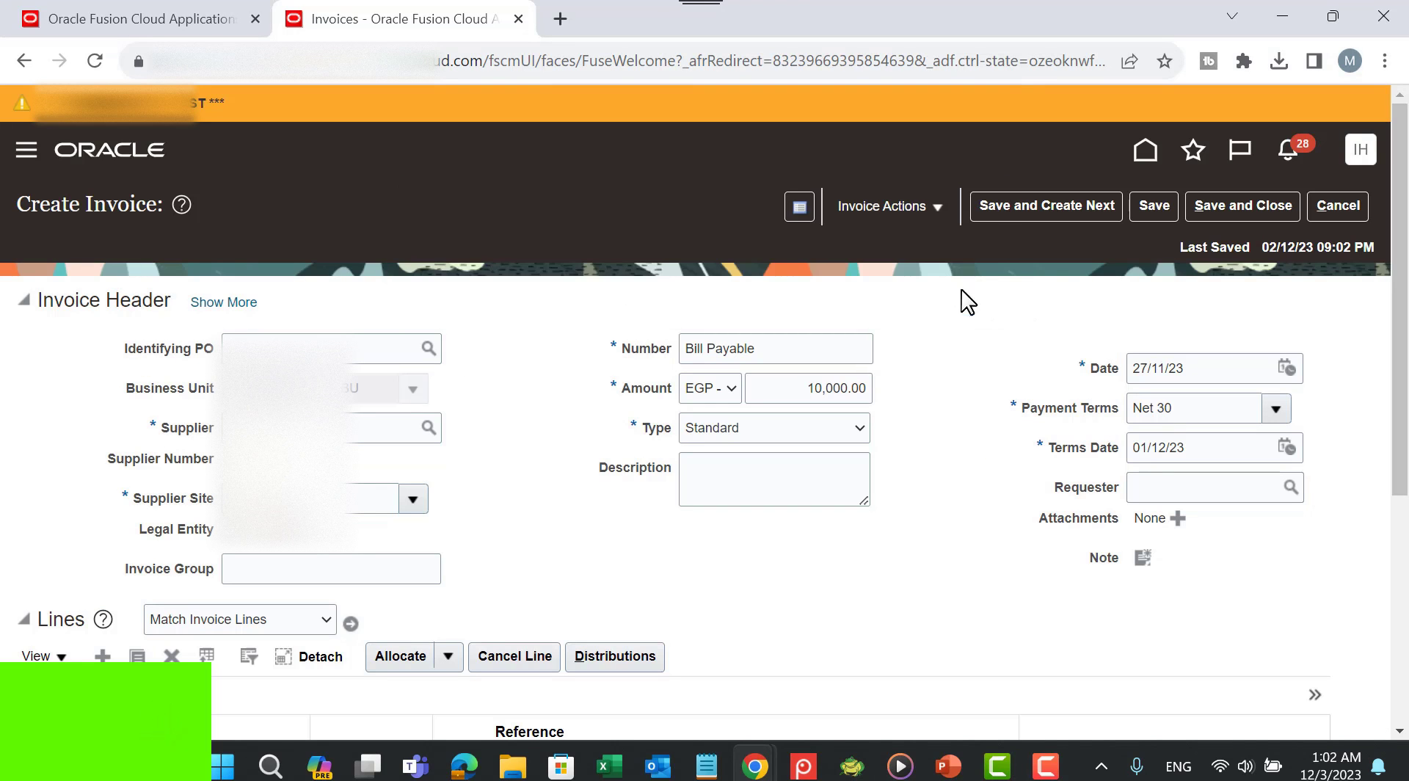
Step: Save the Bill Payable invoice and validate it
scroll(1002, 341, down, 4)
scroll(1001, 341, up, 4)
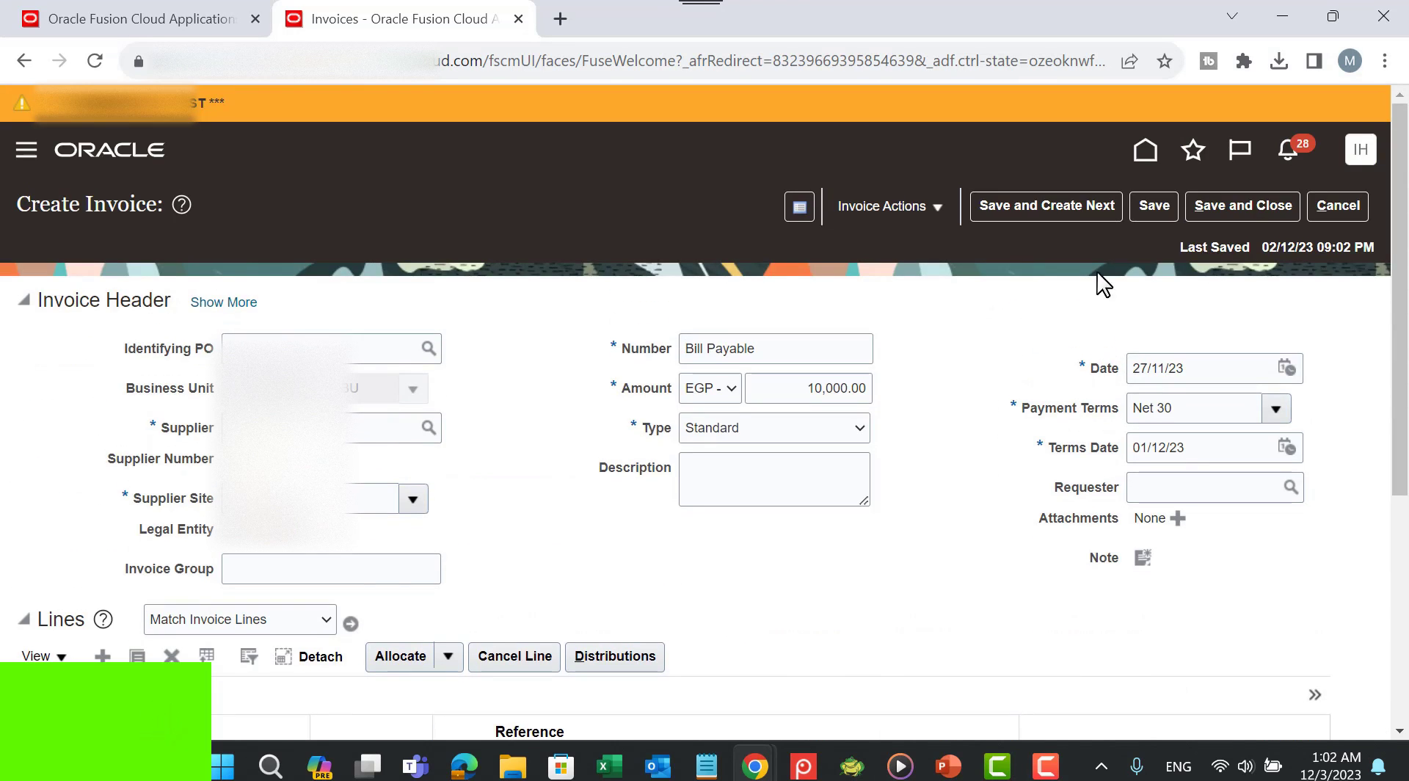
click(1154, 205)
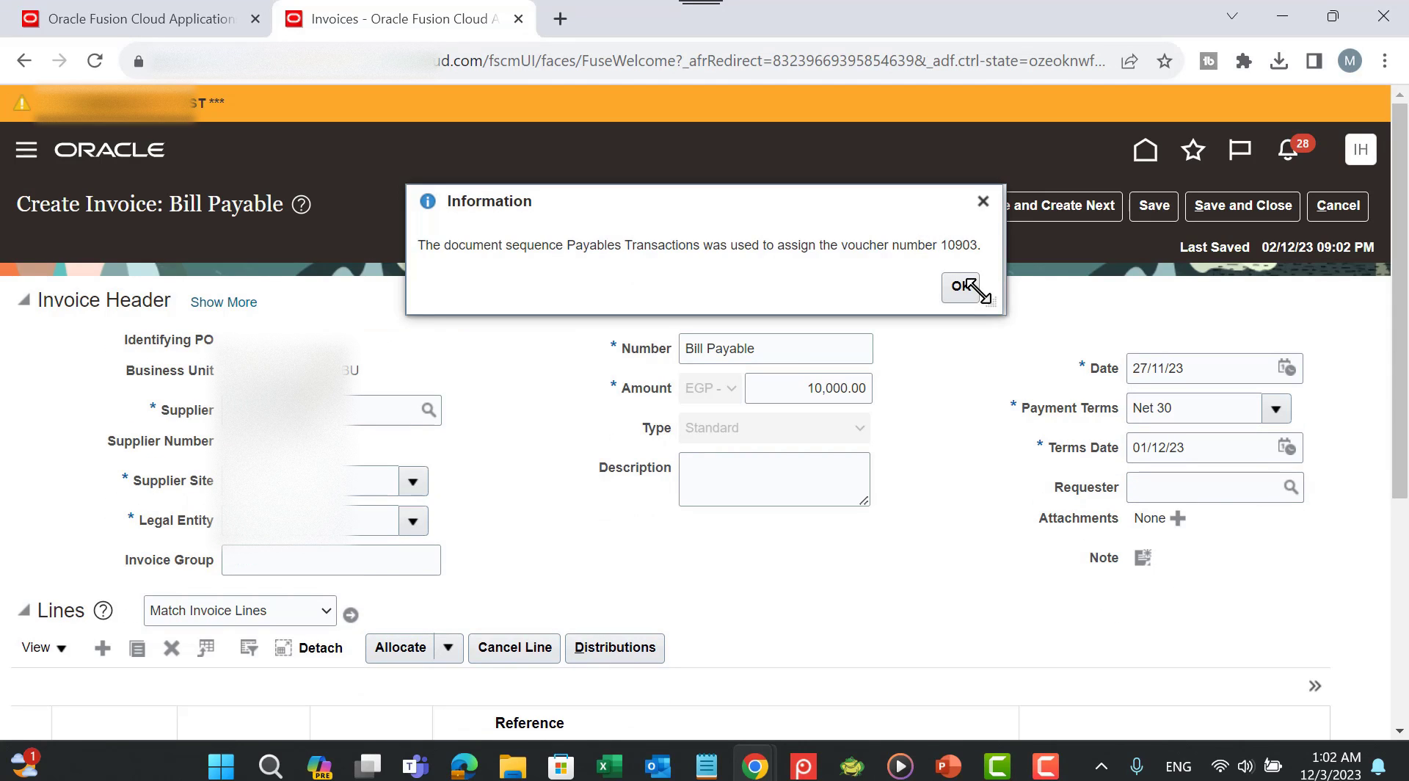
click(965, 287)
click(929, 209)
click(932, 346)
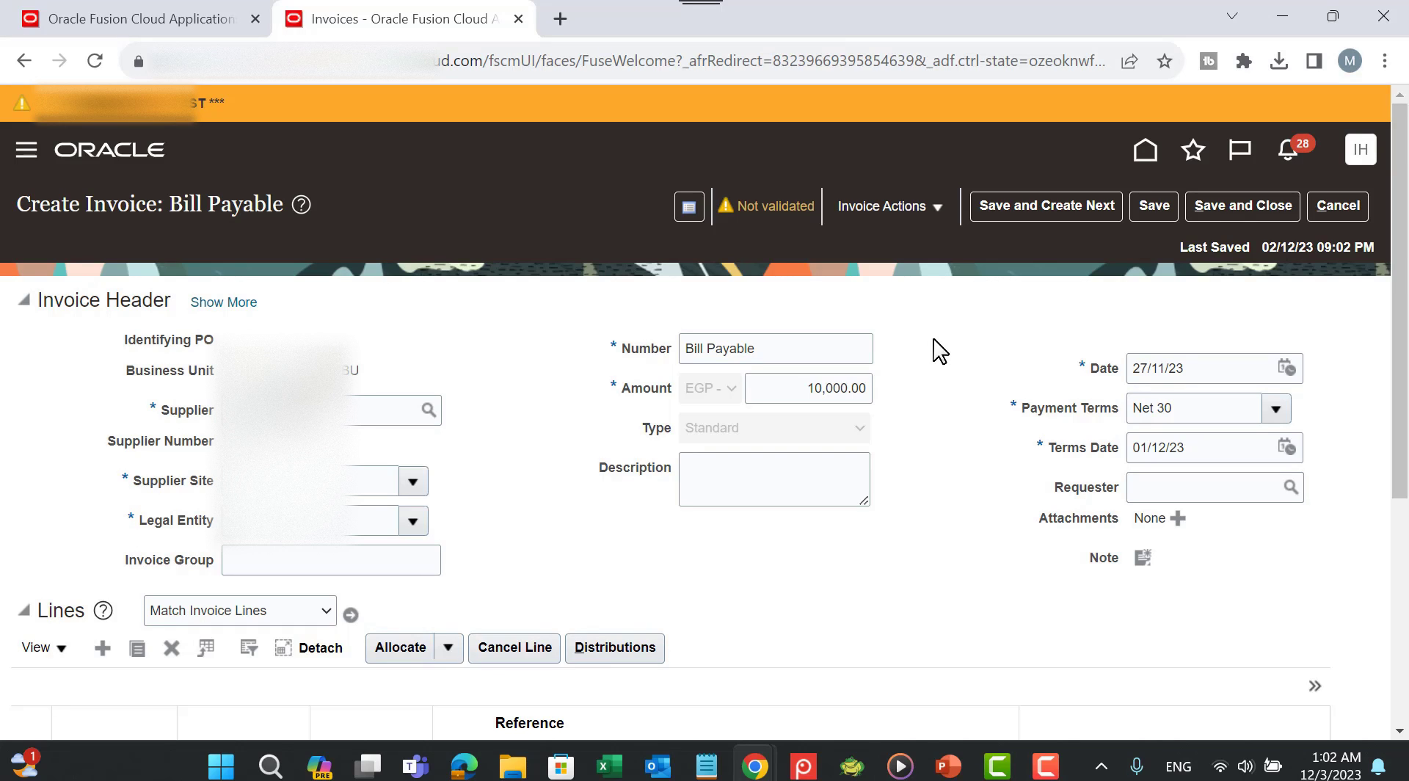
click(689, 206)
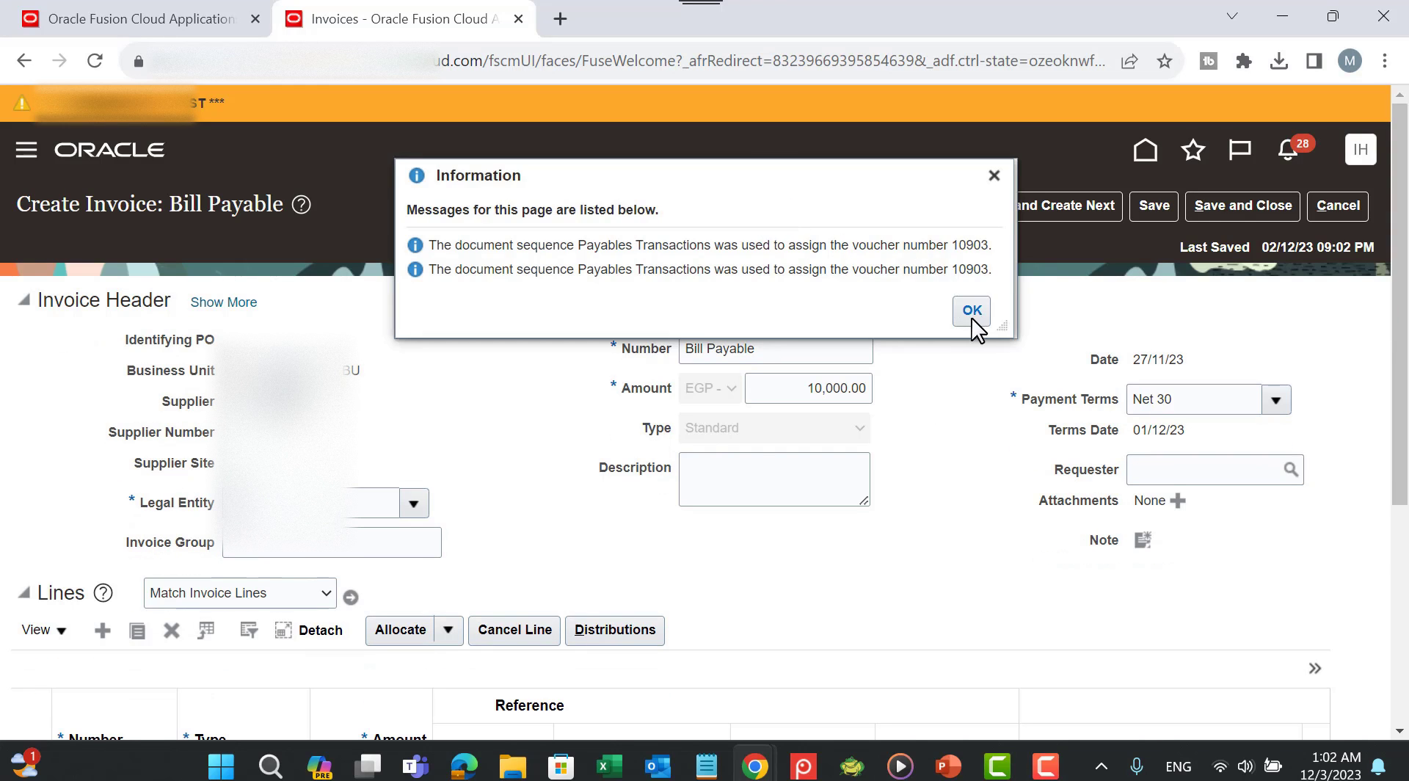
click(972, 311)
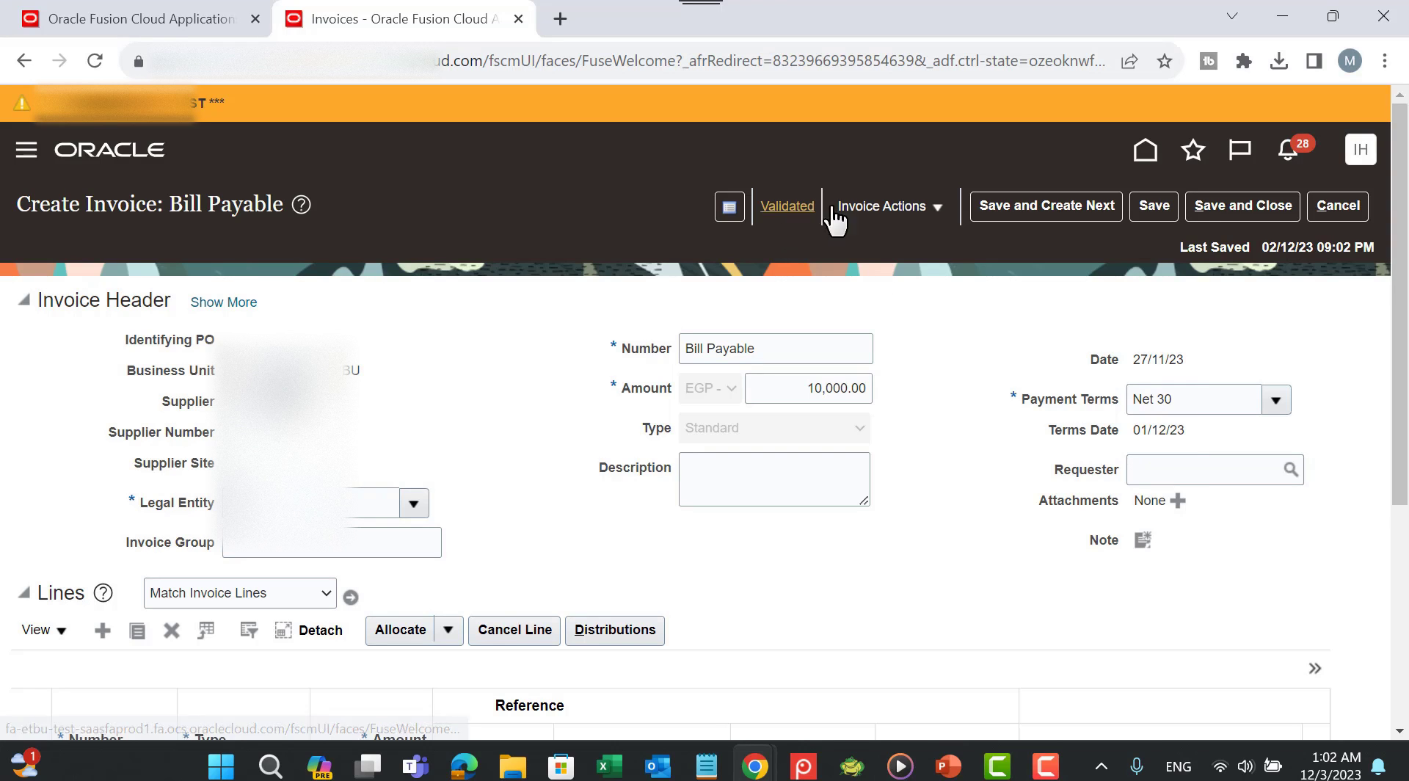
Step: Force approve the validated invoice
click(884, 206)
mouse_move(999, 511)
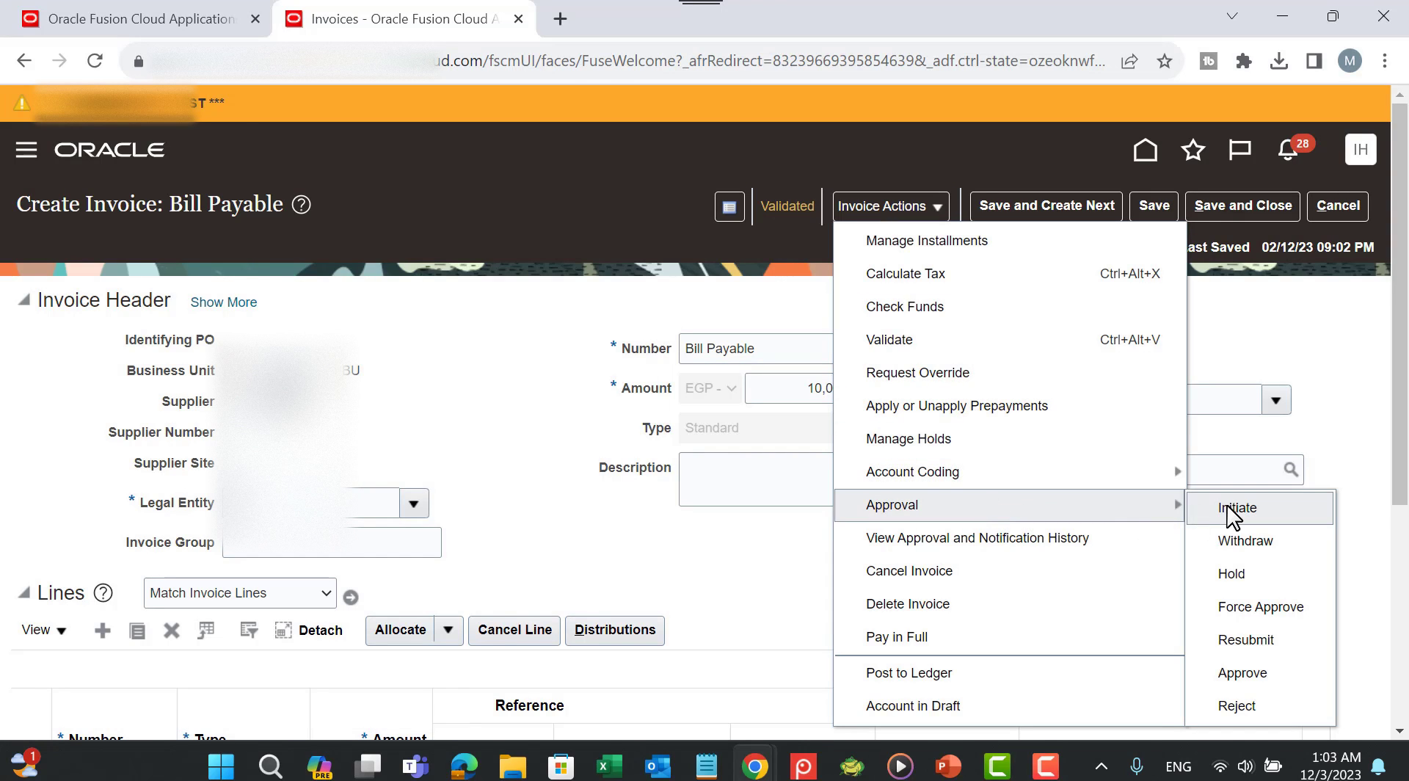
click(1262, 613)
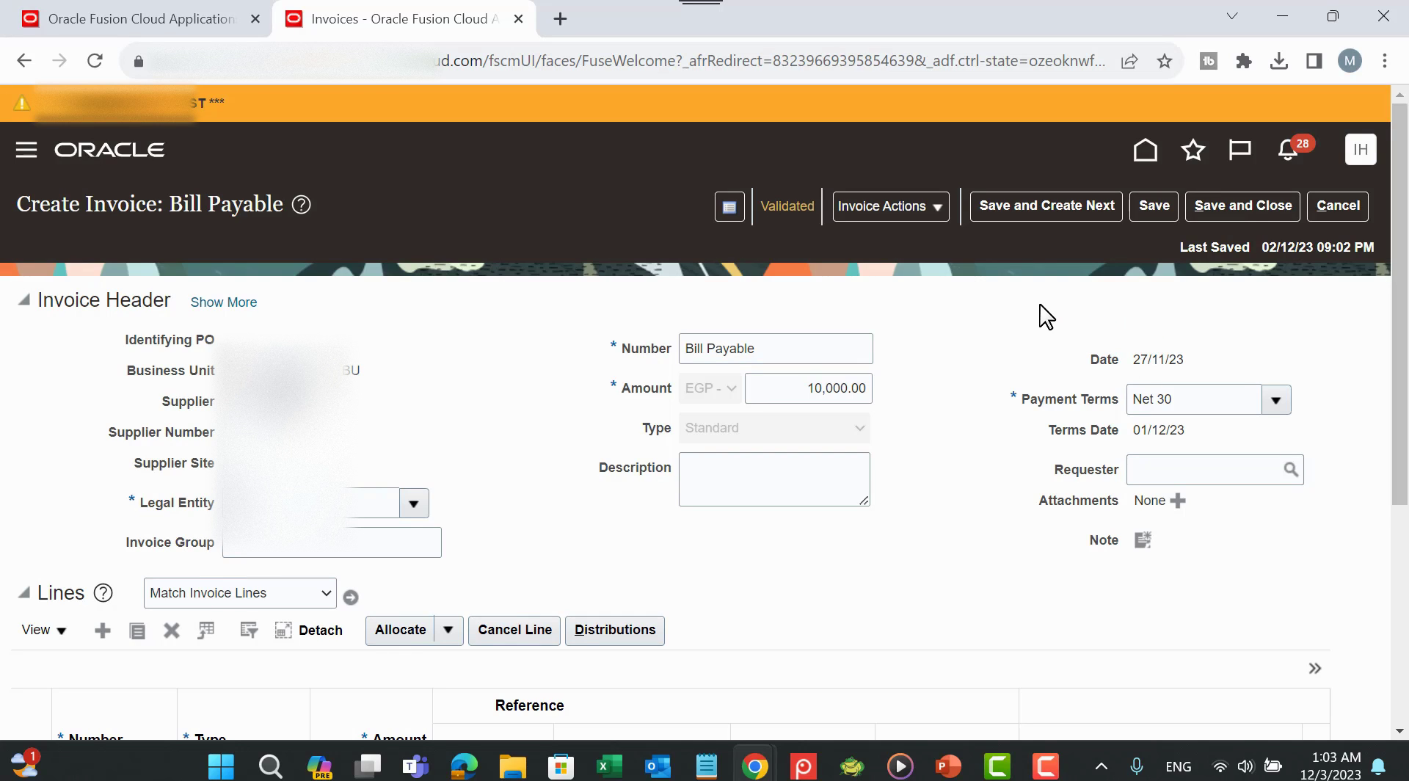
Step: Post the validated Bill Payable invoice to the ledger and close the accounting confirmation
click(887, 207)
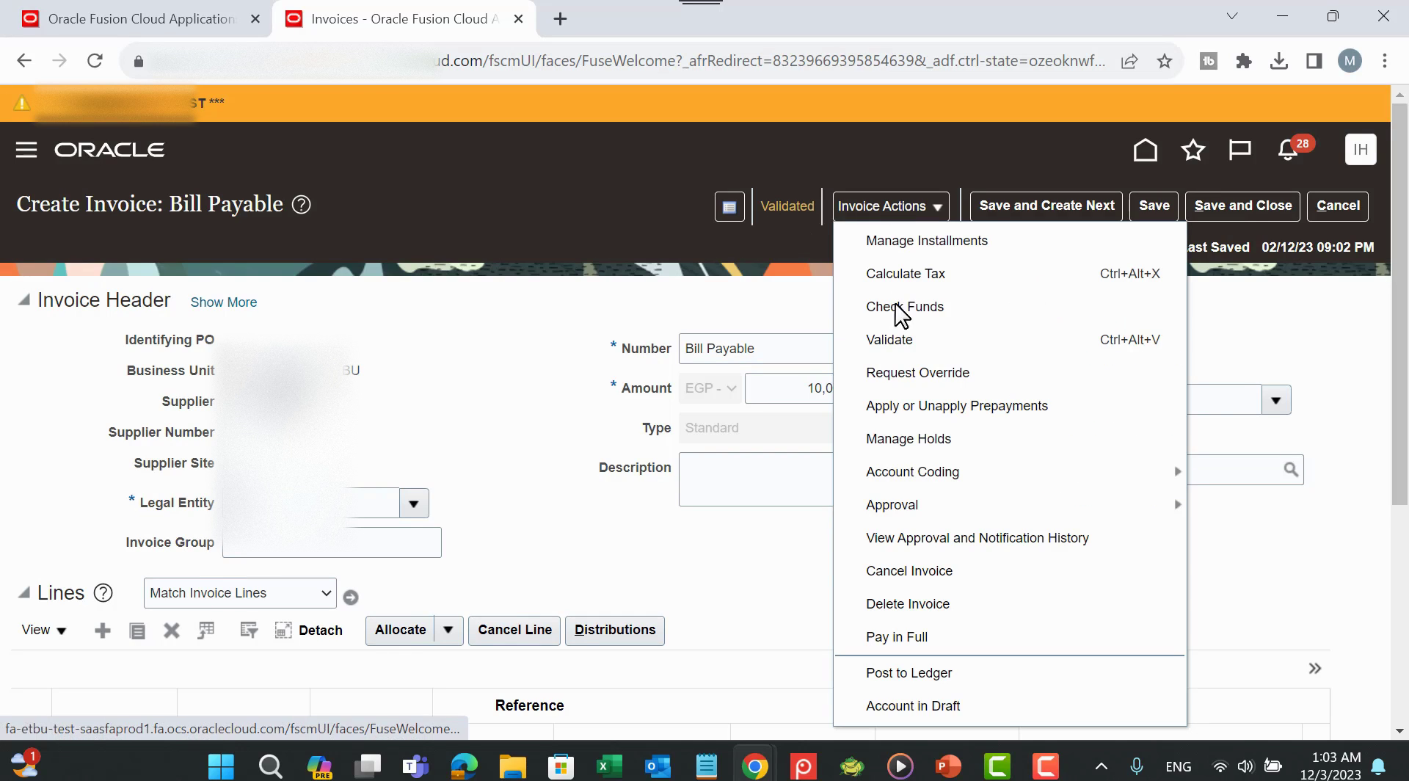
click(949, 674)
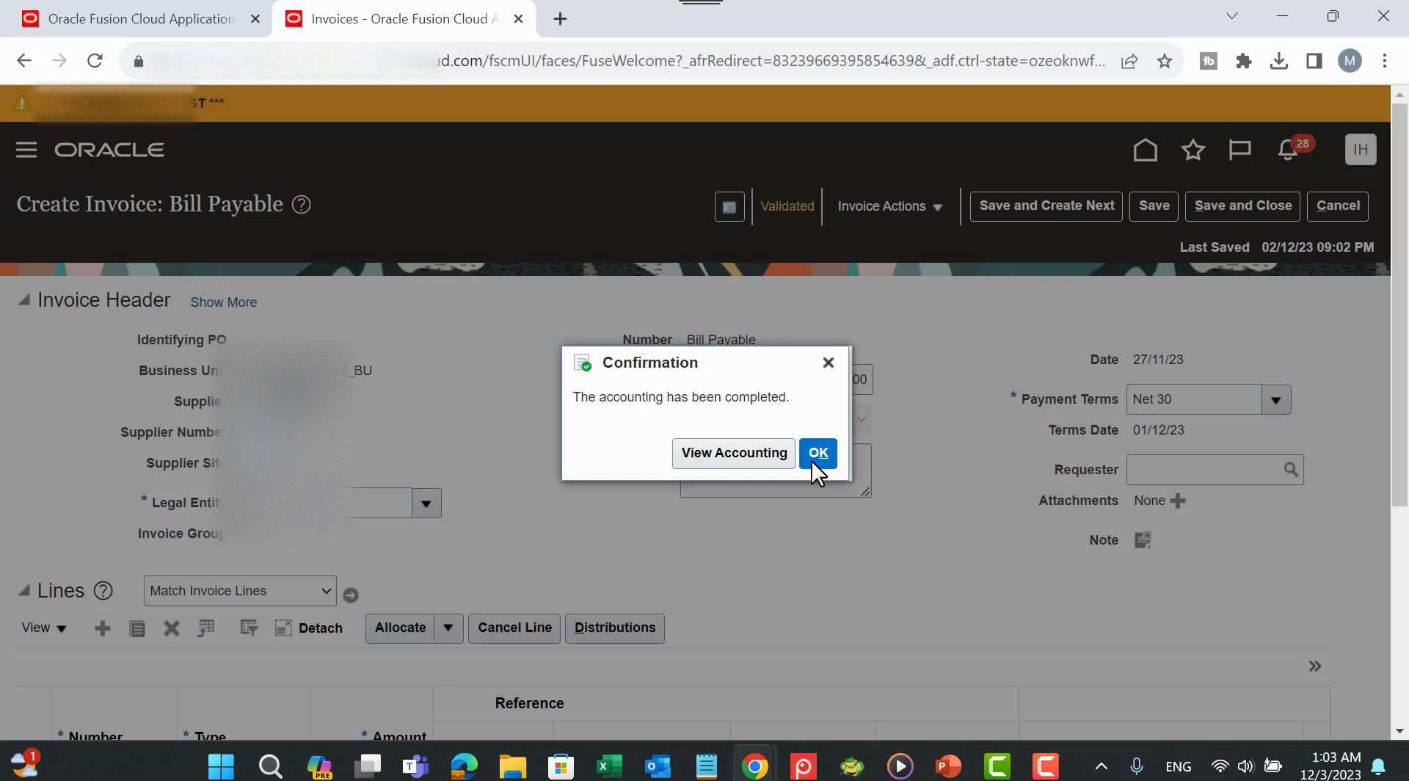
click(813, 461)
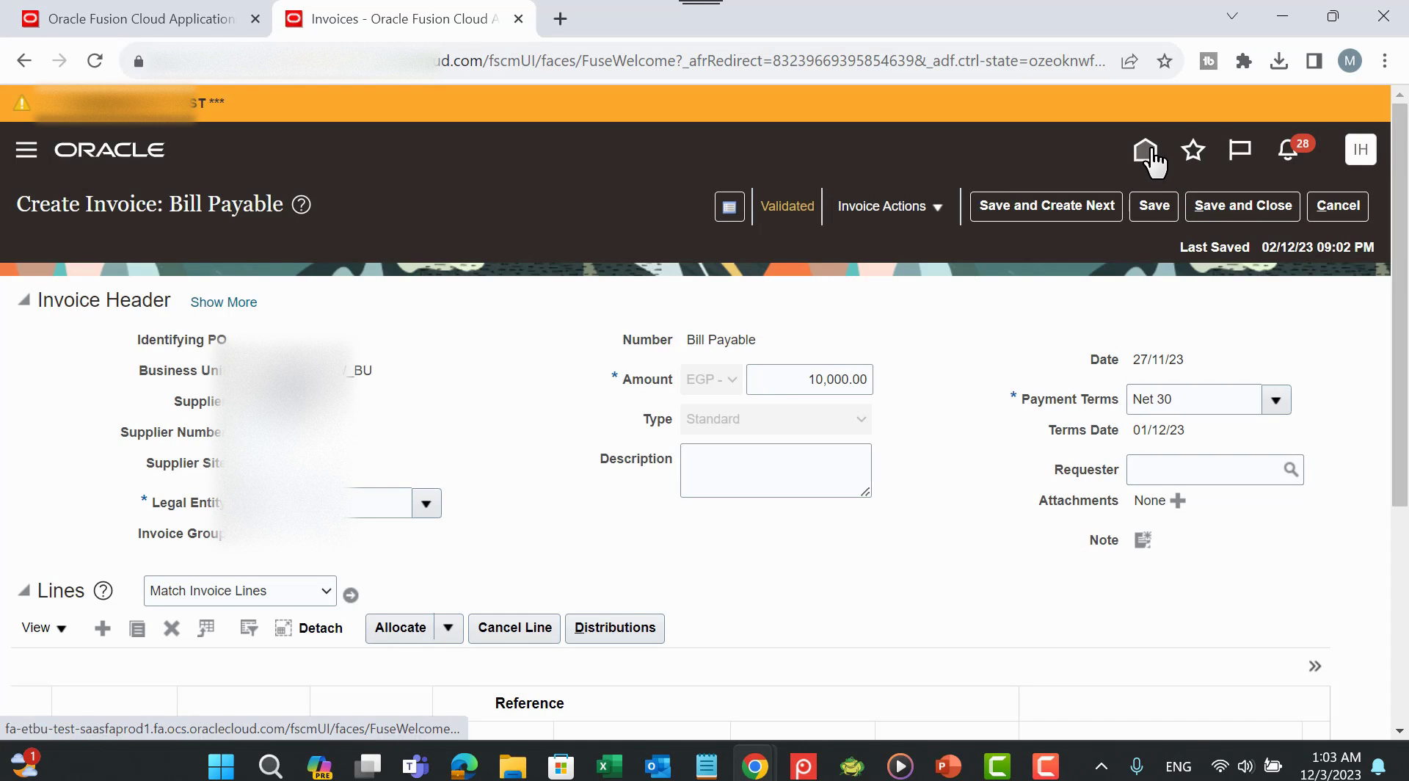
Step: Leave the invoice for the Payments work area and start creating a new payment
click(1150, 151)
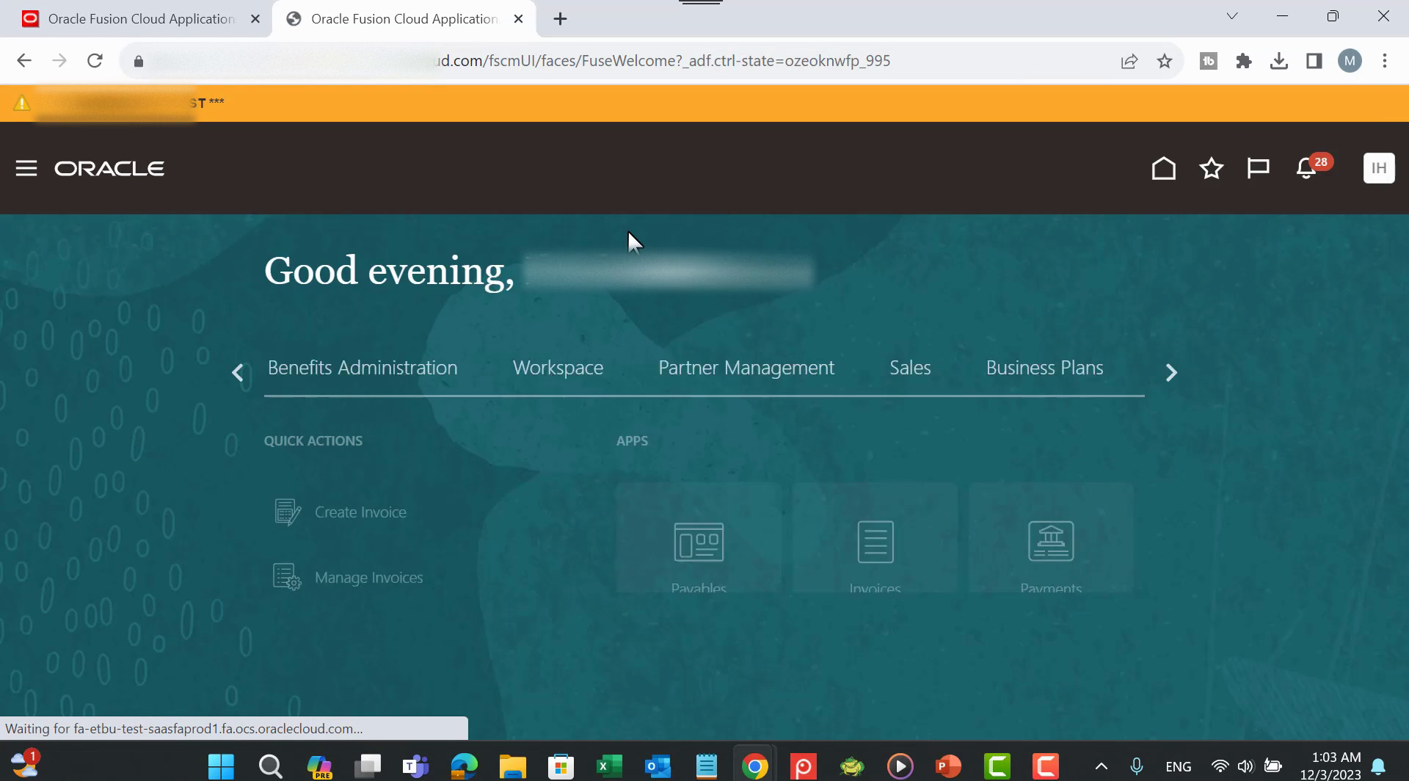
click(1046, 565)
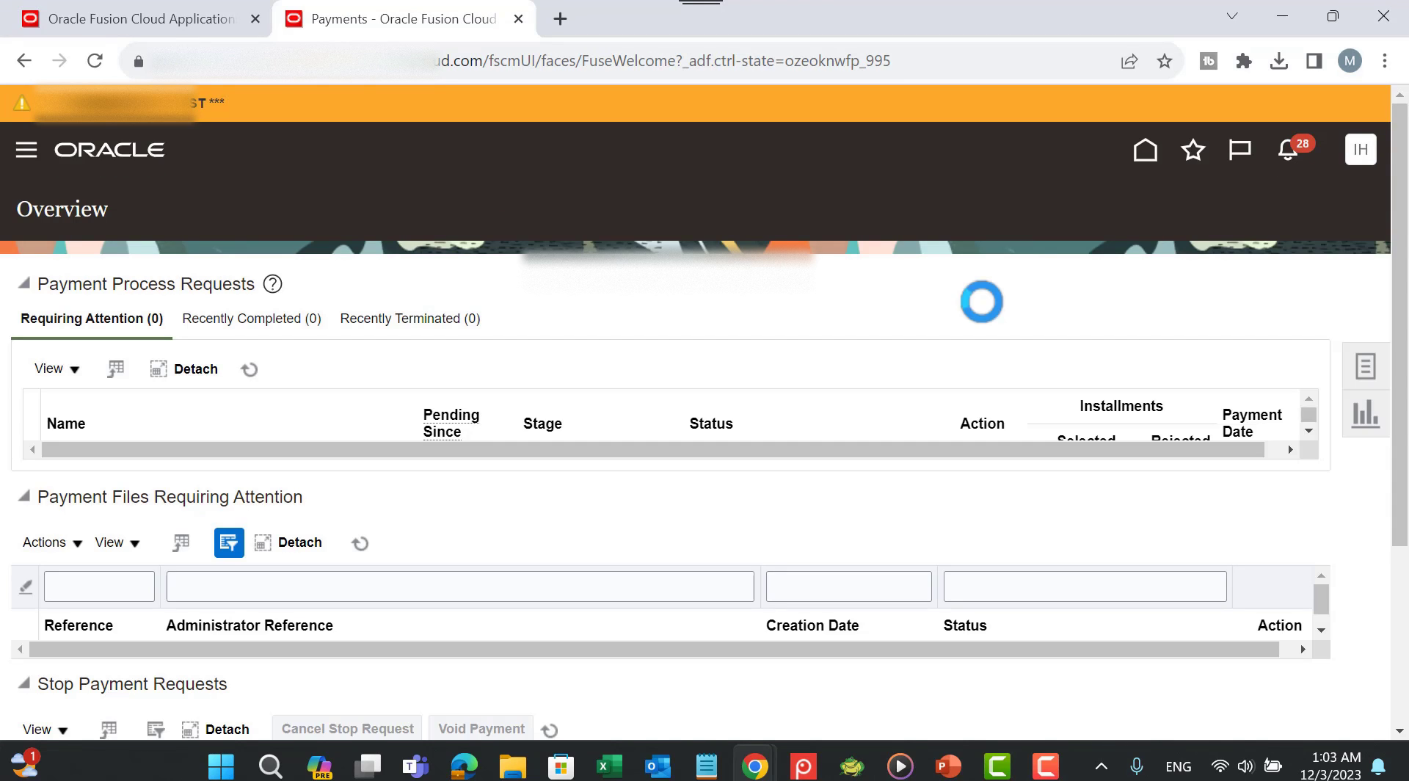
click(1365, 366)
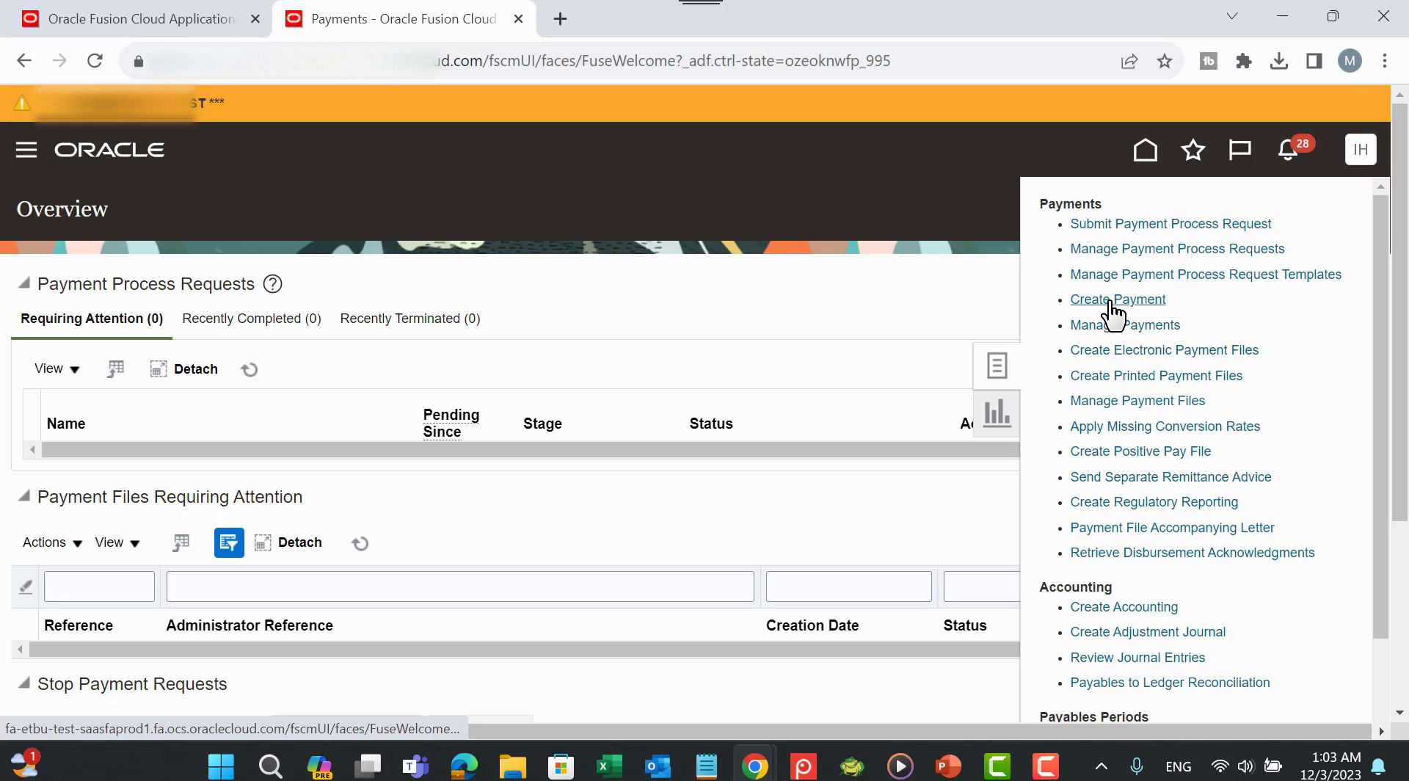
click(1112, 301)
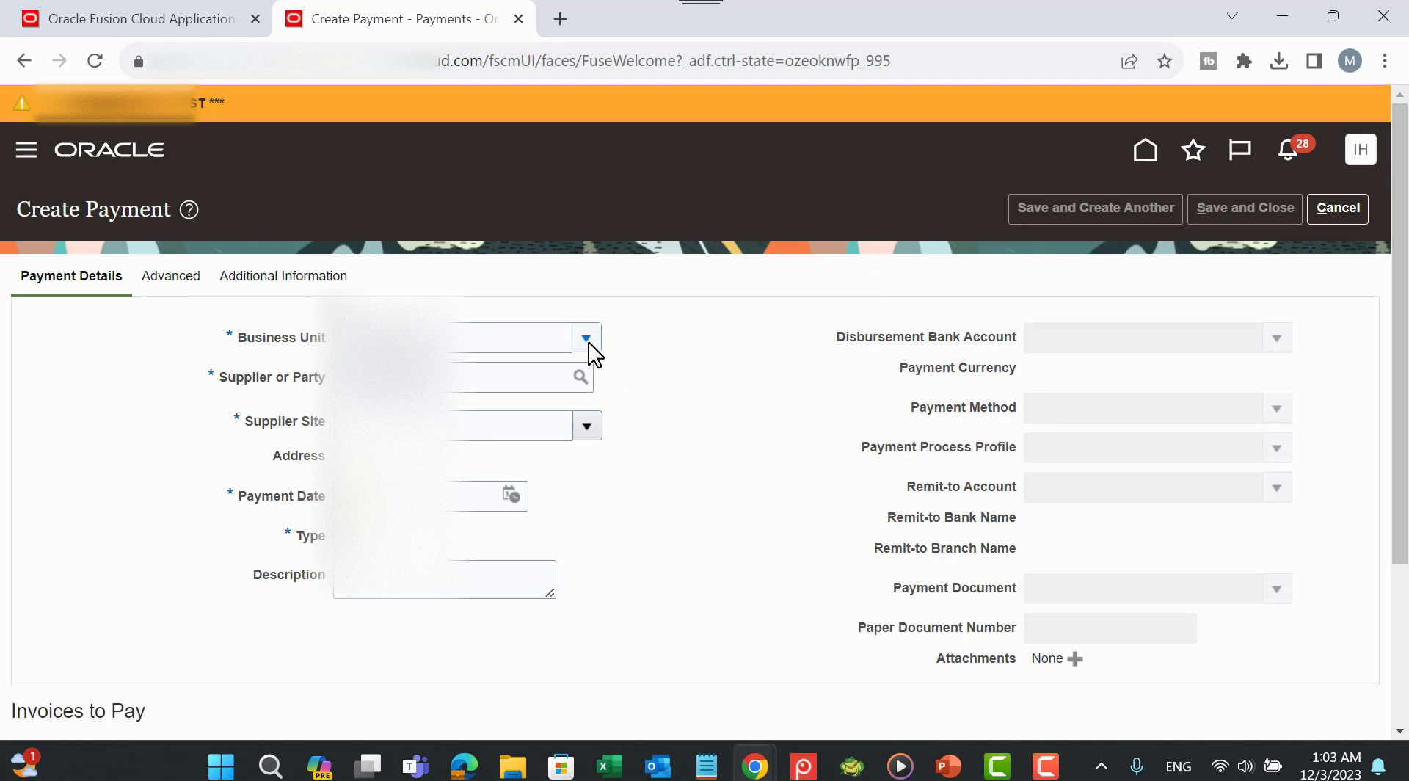
Step: Choose the SHIP AND CREW_BU business unit and ALEX DIESEL as the supplier for the new payment
click(589, 344)
click(422, 377)
click(422, 377)
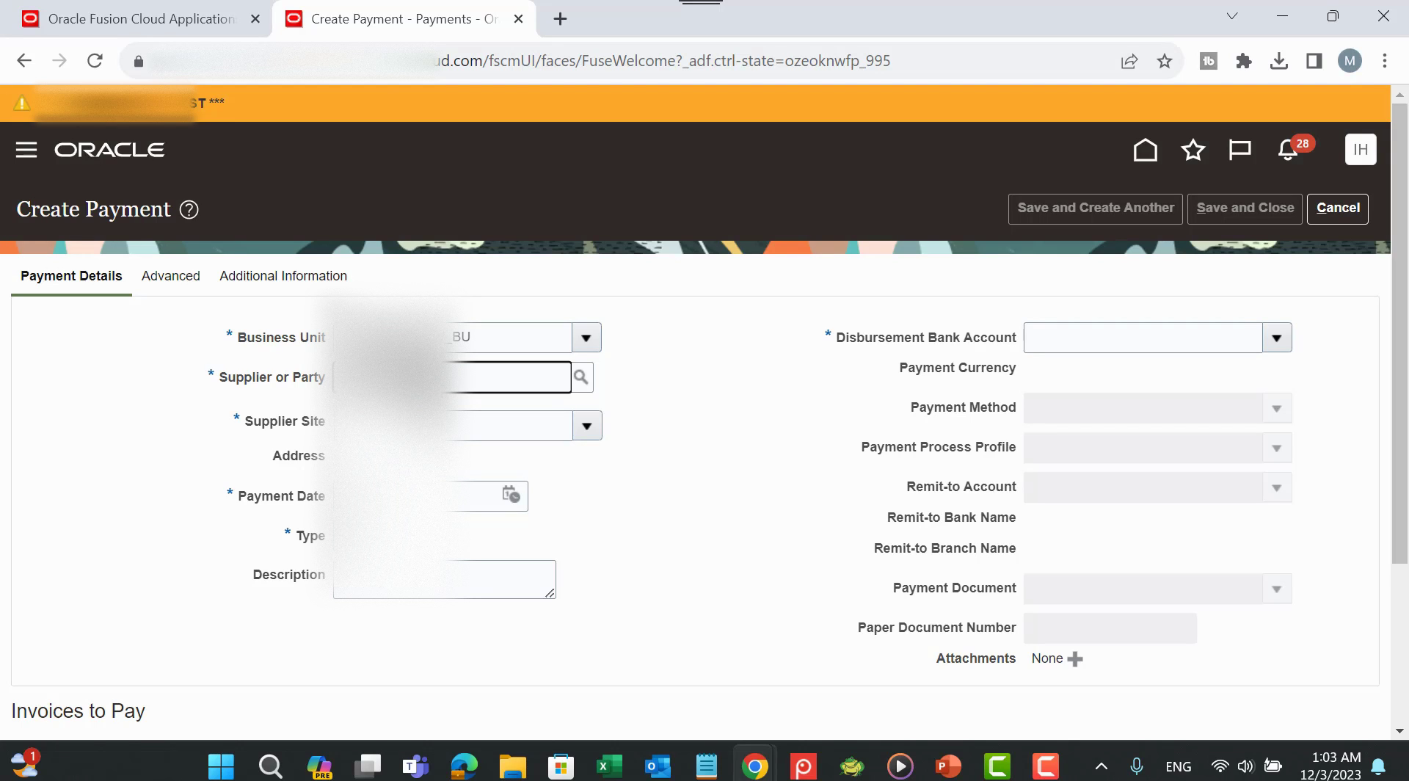
text(ale)
key(Tab)
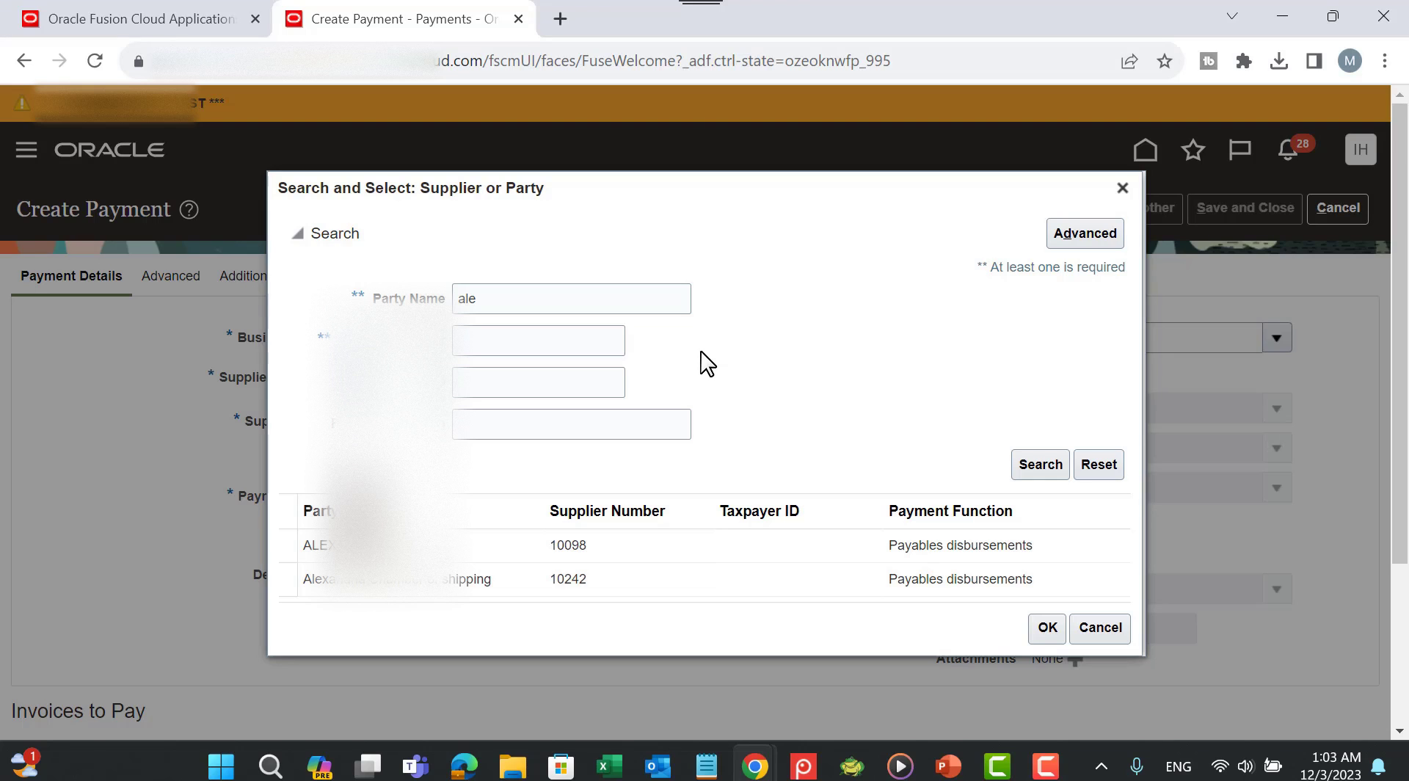
click(582, 544)
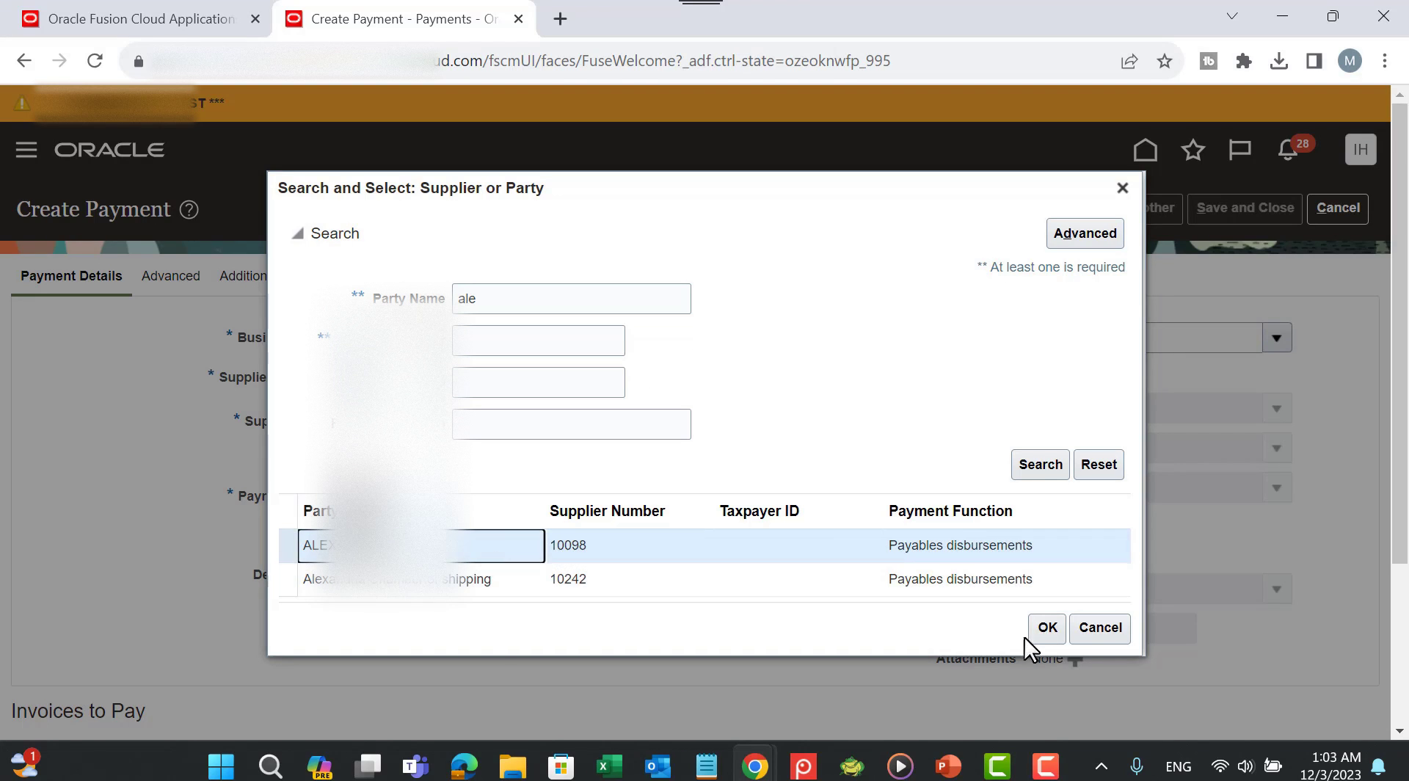
click(1045, 627)
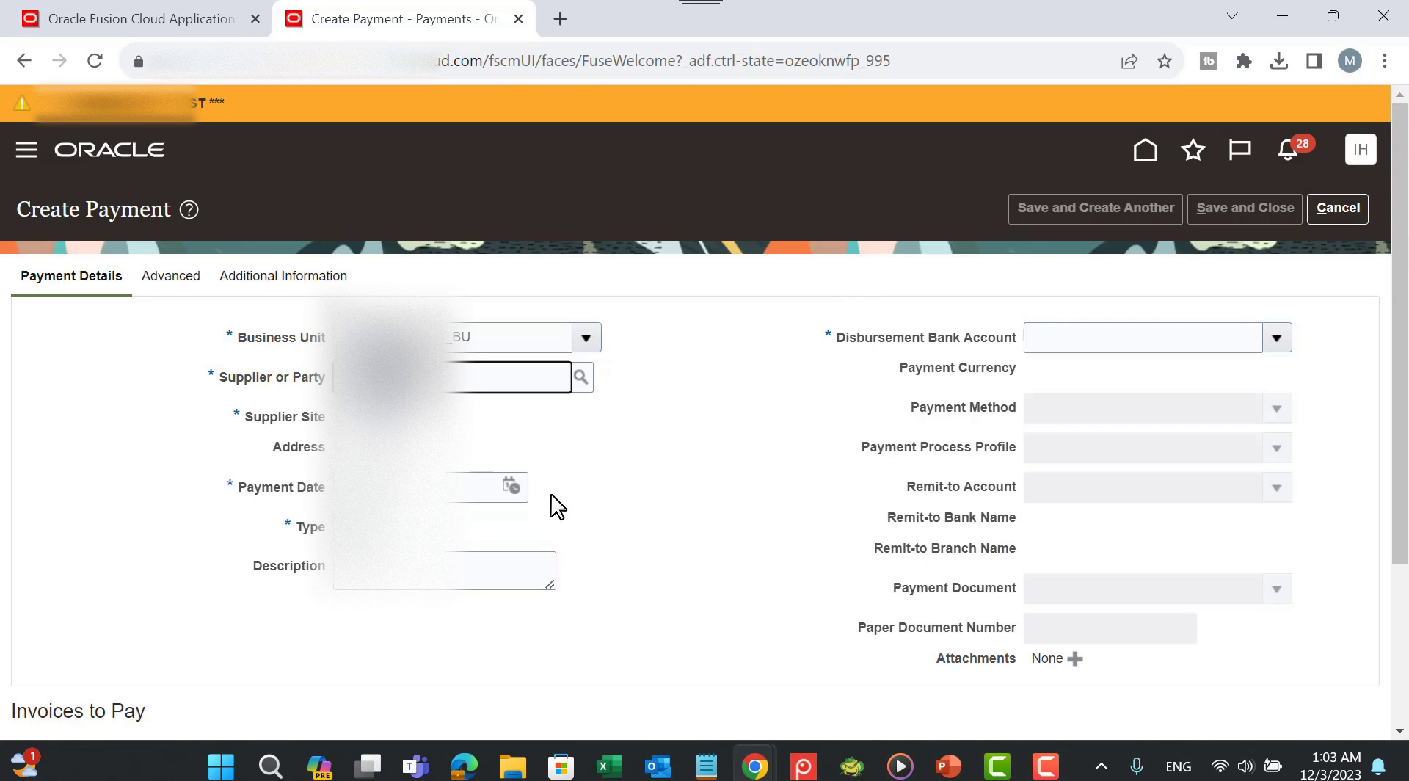
Step: Set the payment date to 27 November 2023 and choose the EGP disbursement bank account
click(511, 486)
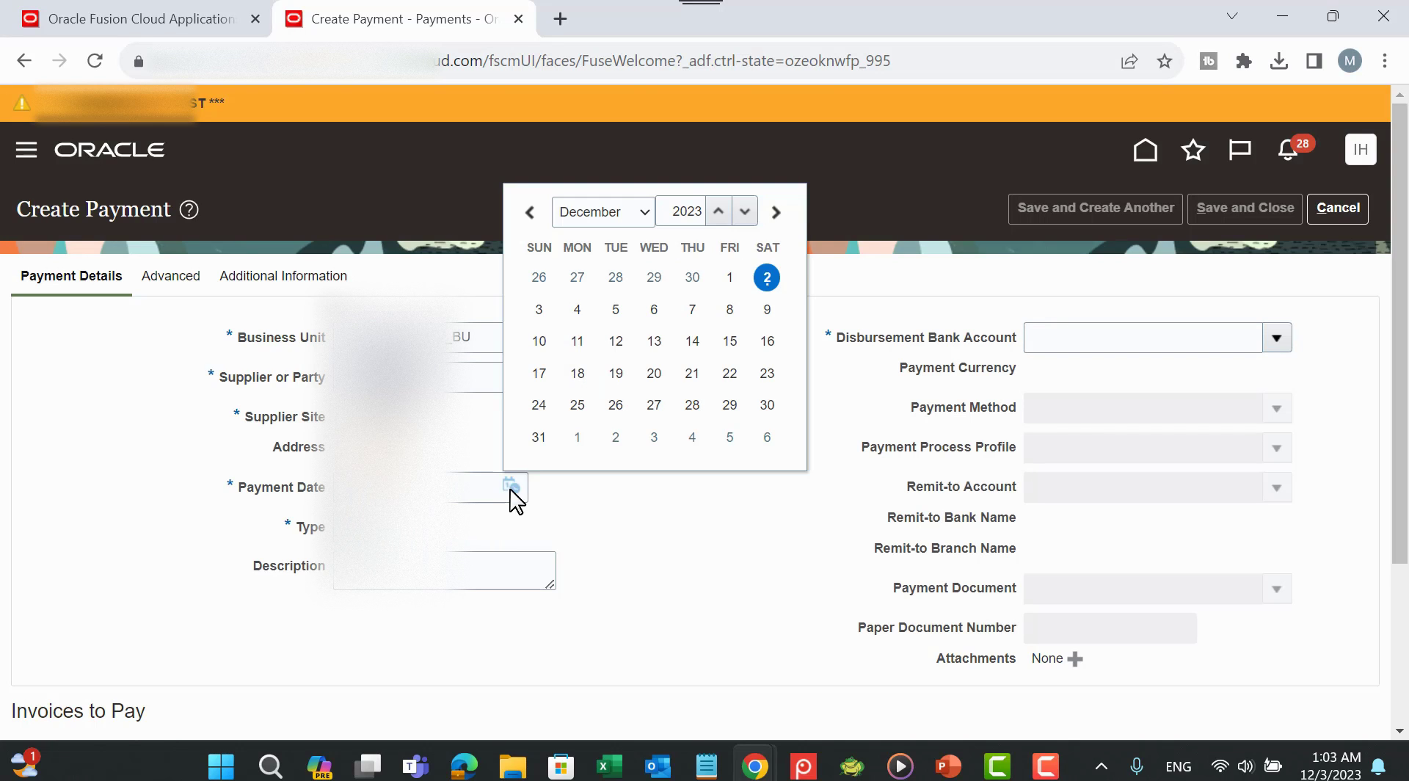
click(579, 278)
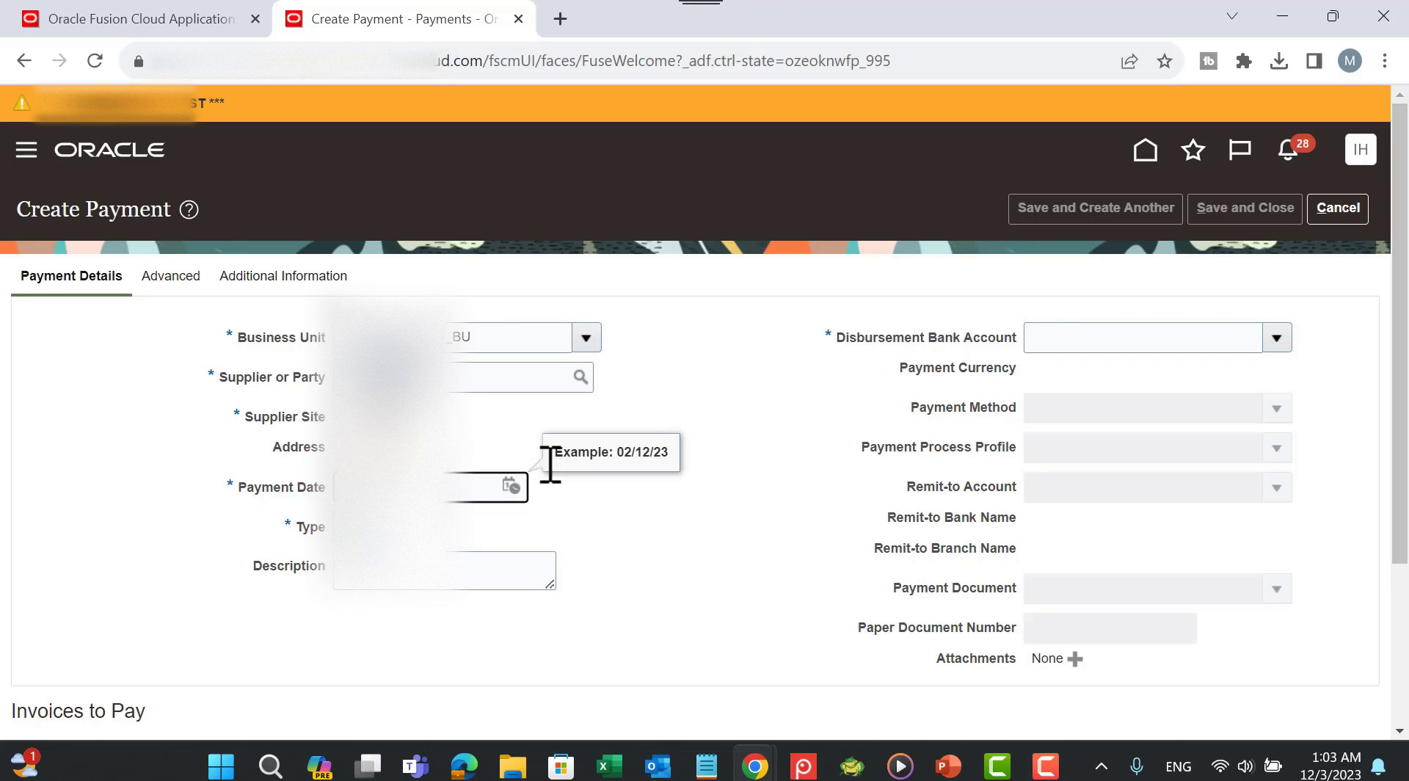
click(1278, 339)
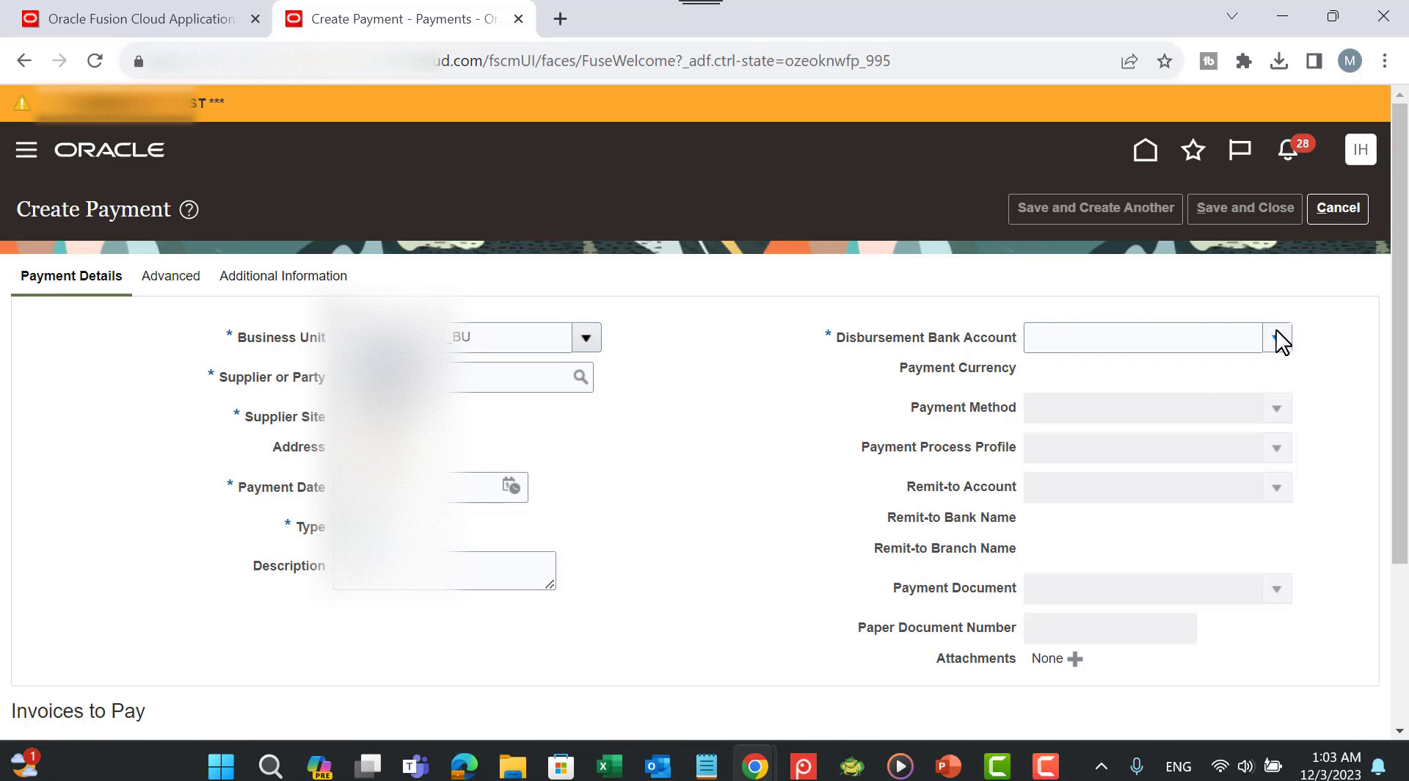
click(1072, 374)
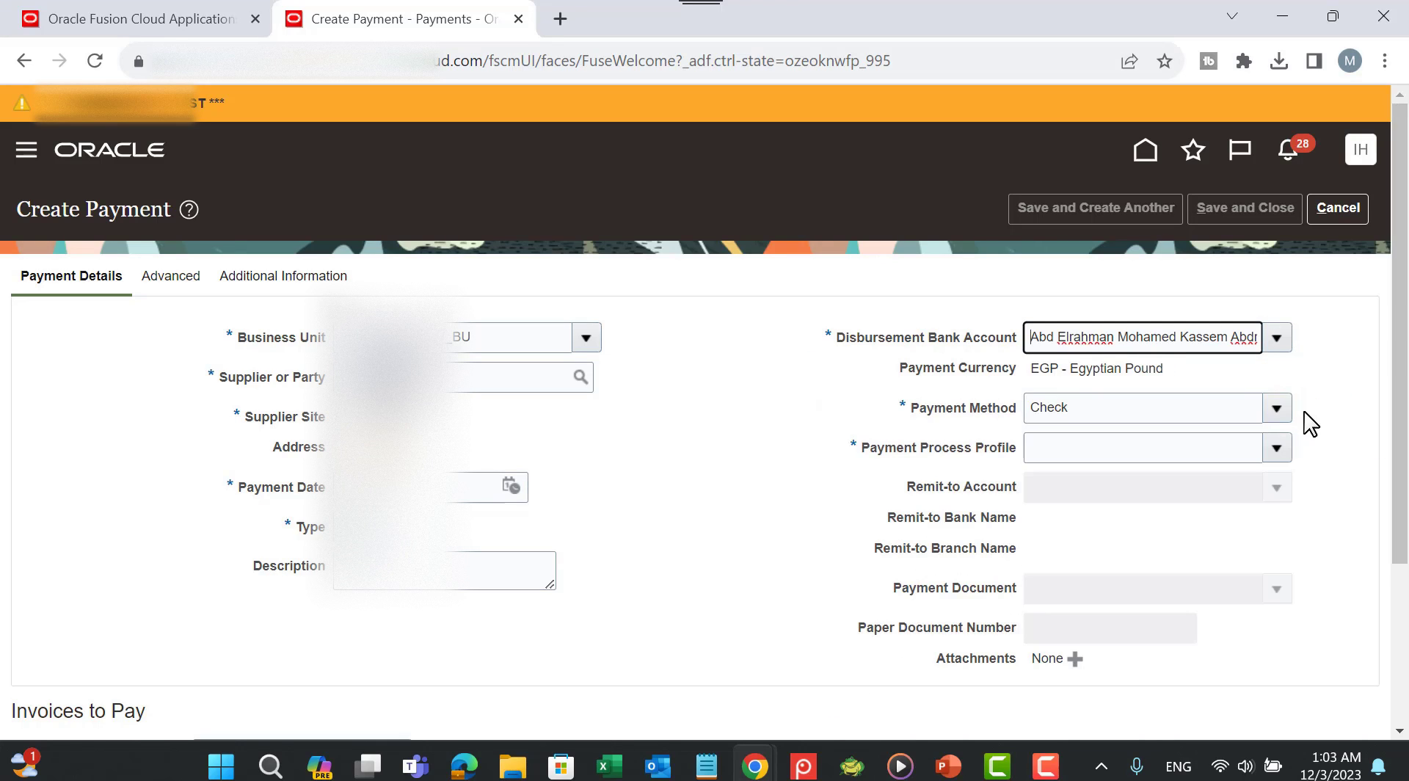
Step: Set the payment method to Check Bills Payable and the payment process profile to PayPal
click(1237, 414)
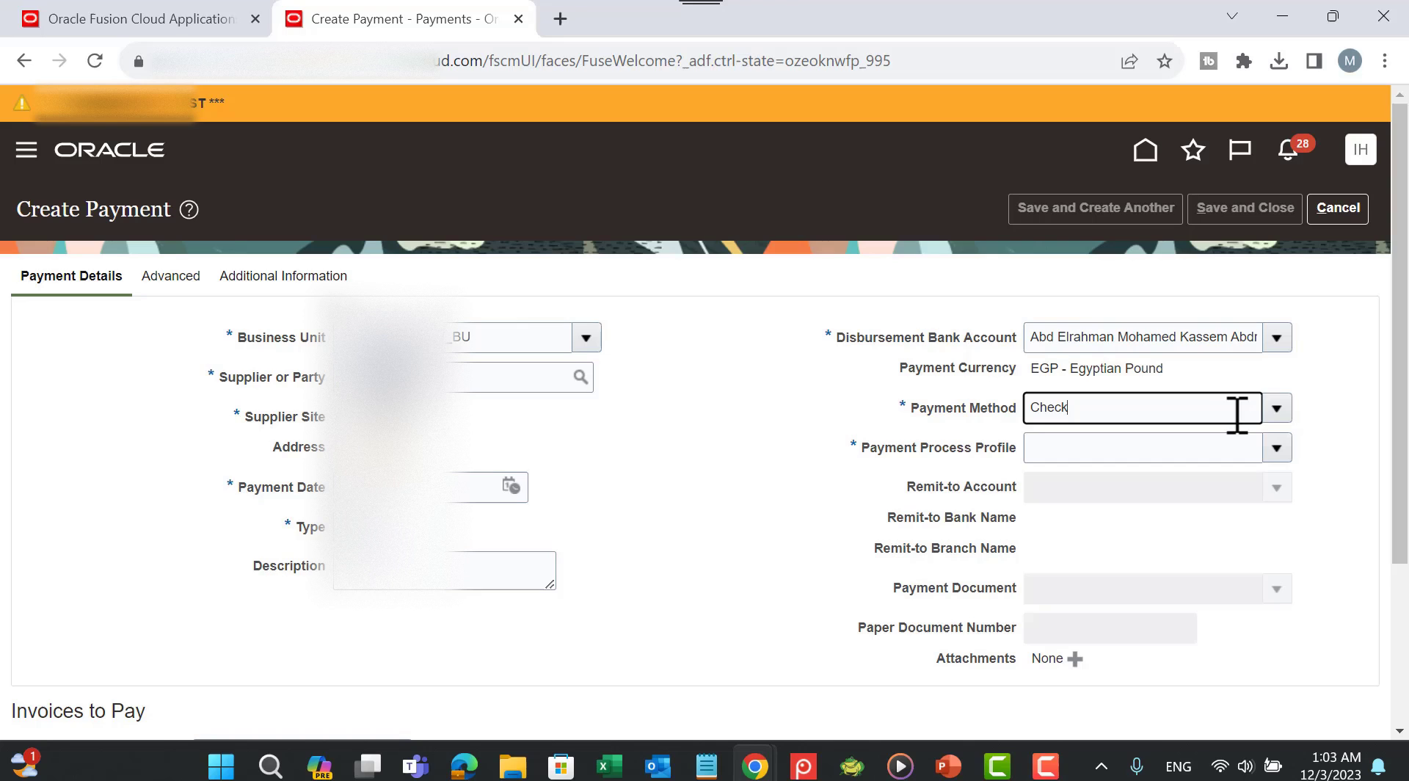
click(1275, 411)
click(1042, 443)
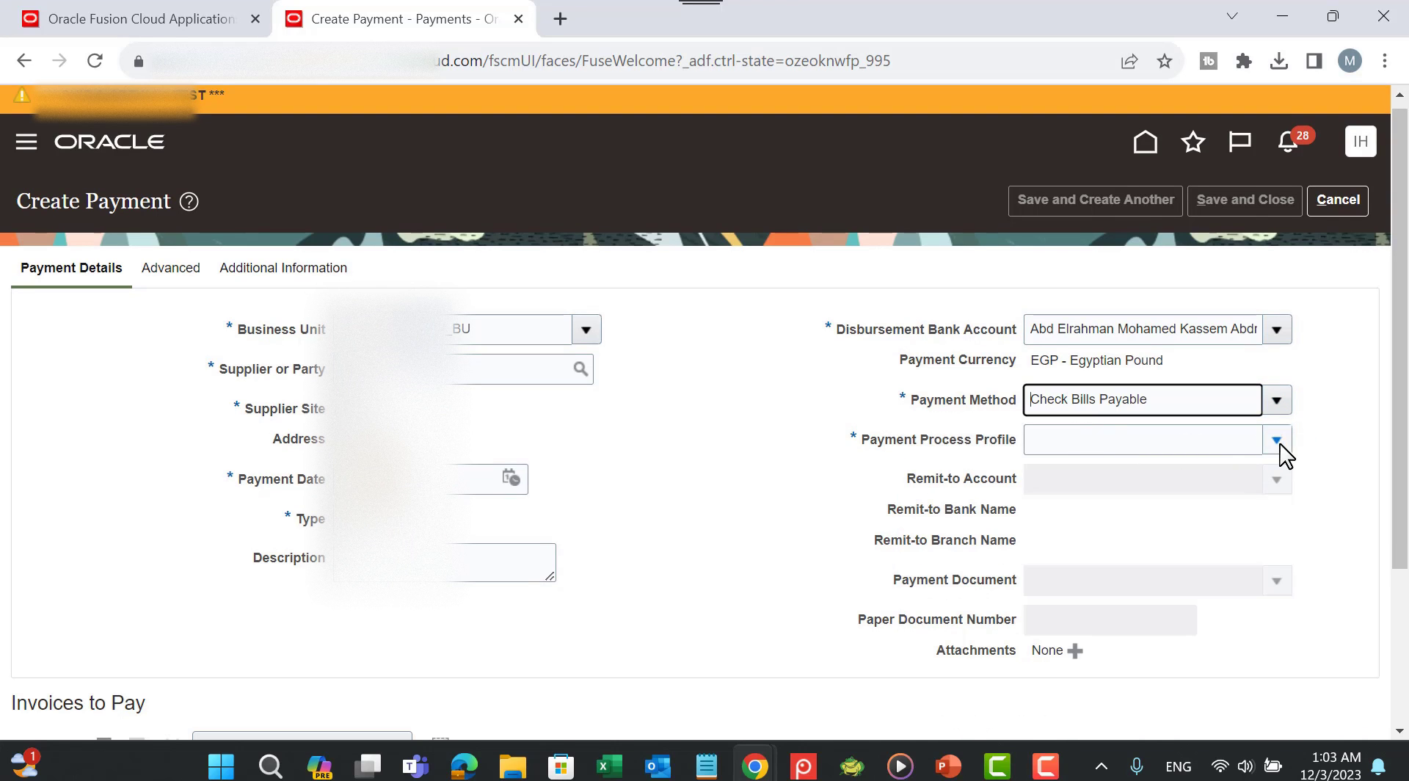
click(1278, 443)
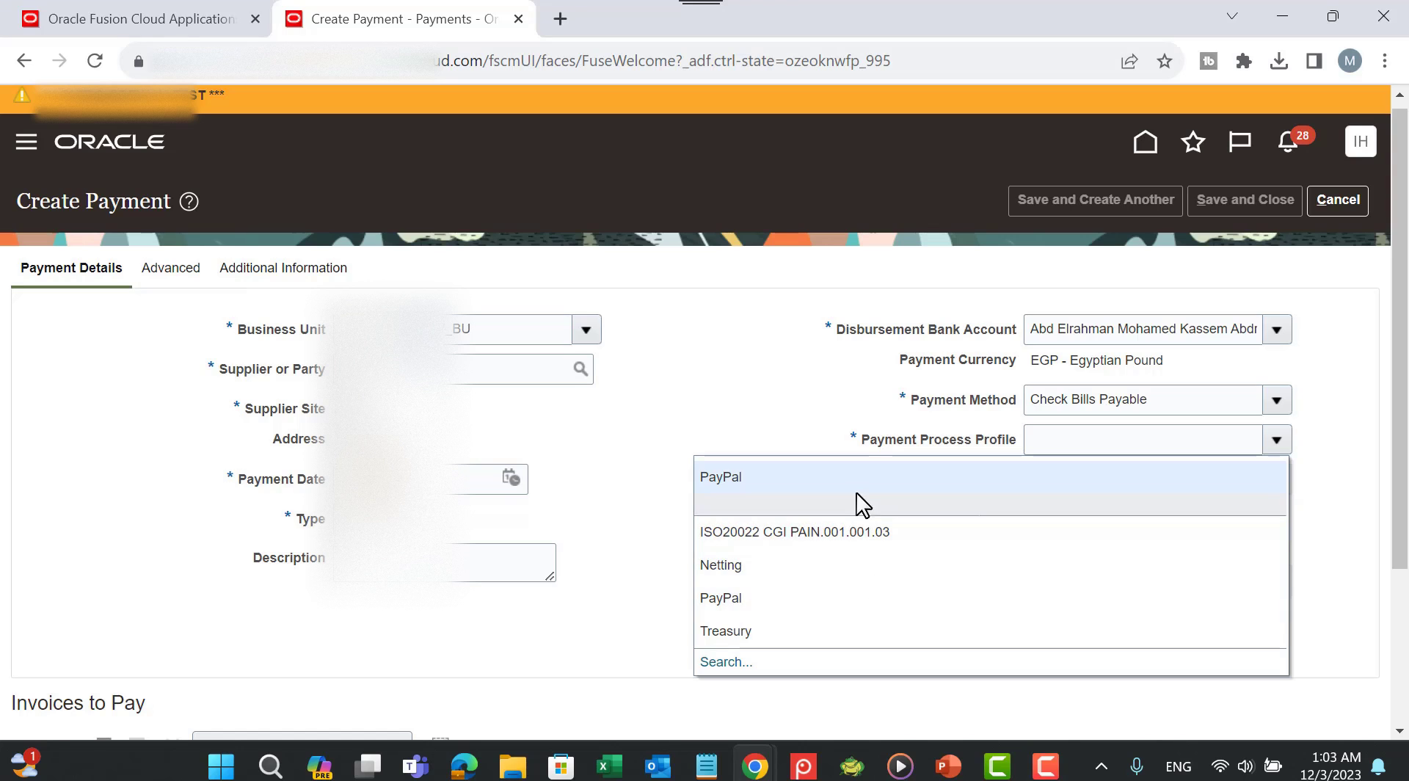
click(854, 495)
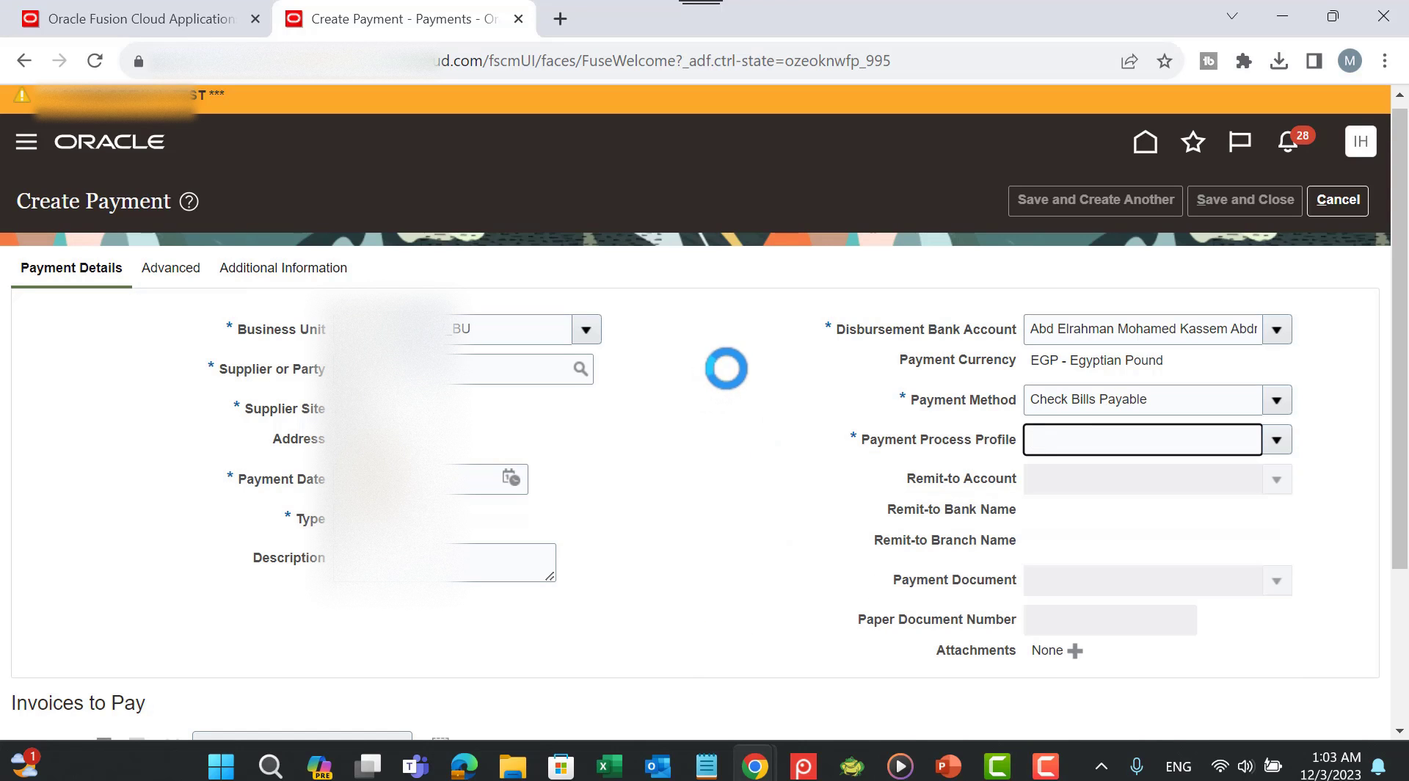
Step: Set the bill payable's maturity date to 1 December 2023 in the payment's advanced details
click(173, 272)
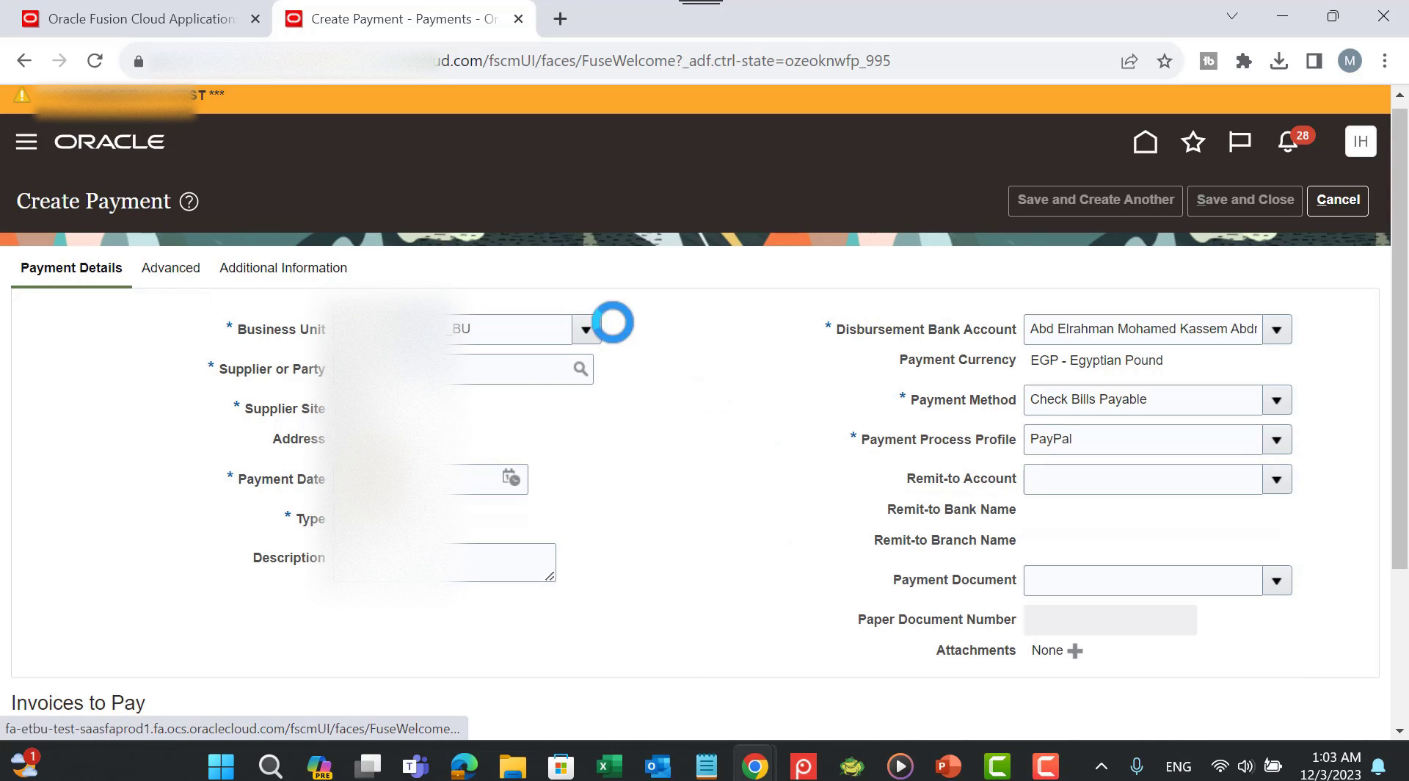
scroll(1213, 547, down, 3)
click(1201, 437)
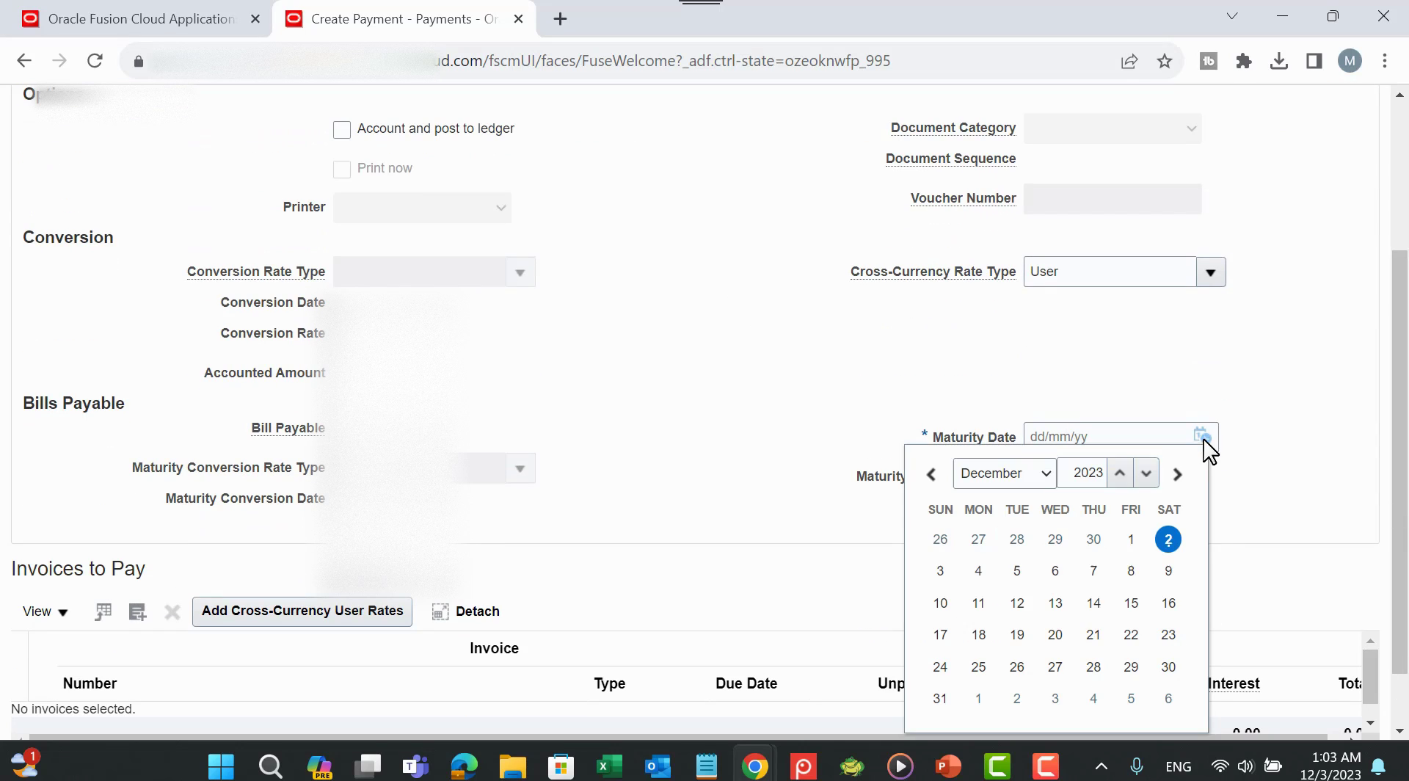
click(1128, 539)
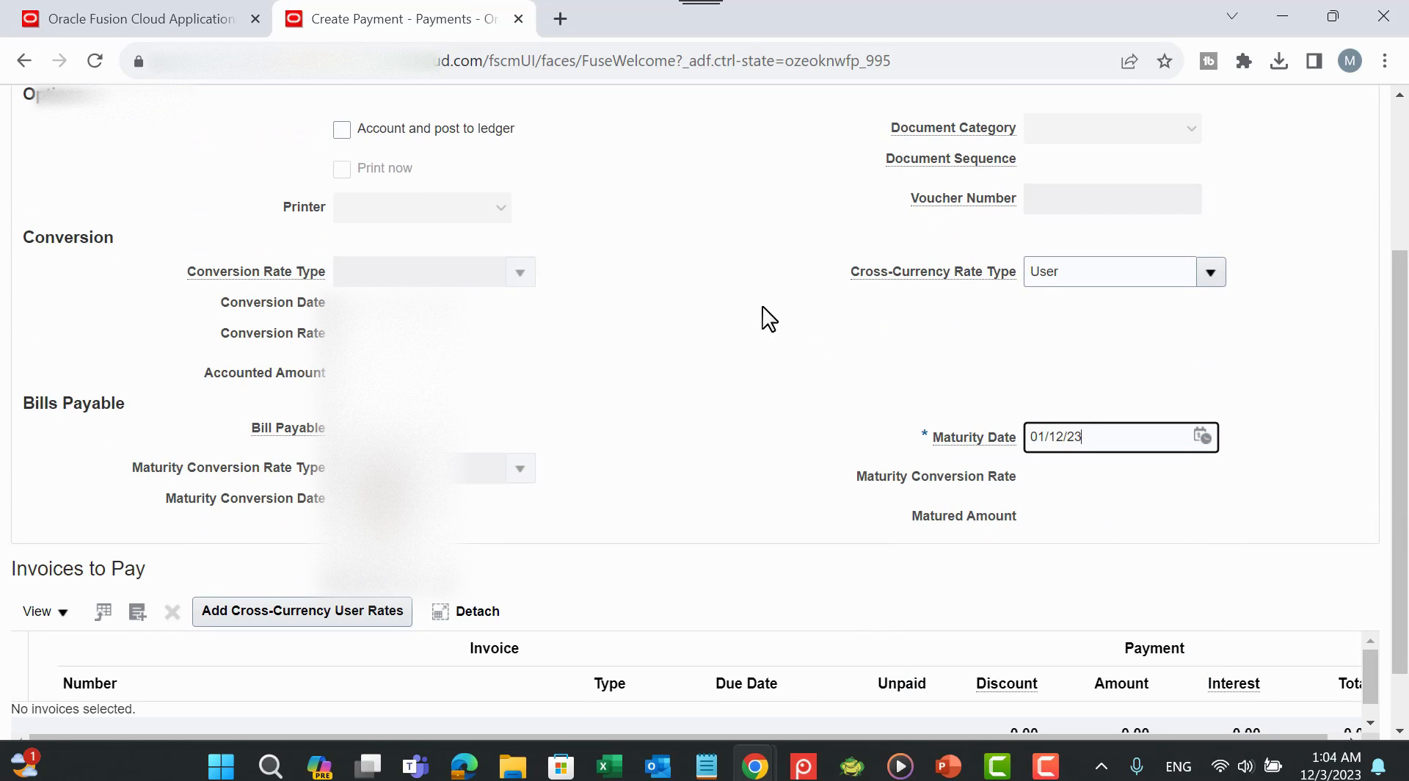
scroll(587, 301, up, 3)
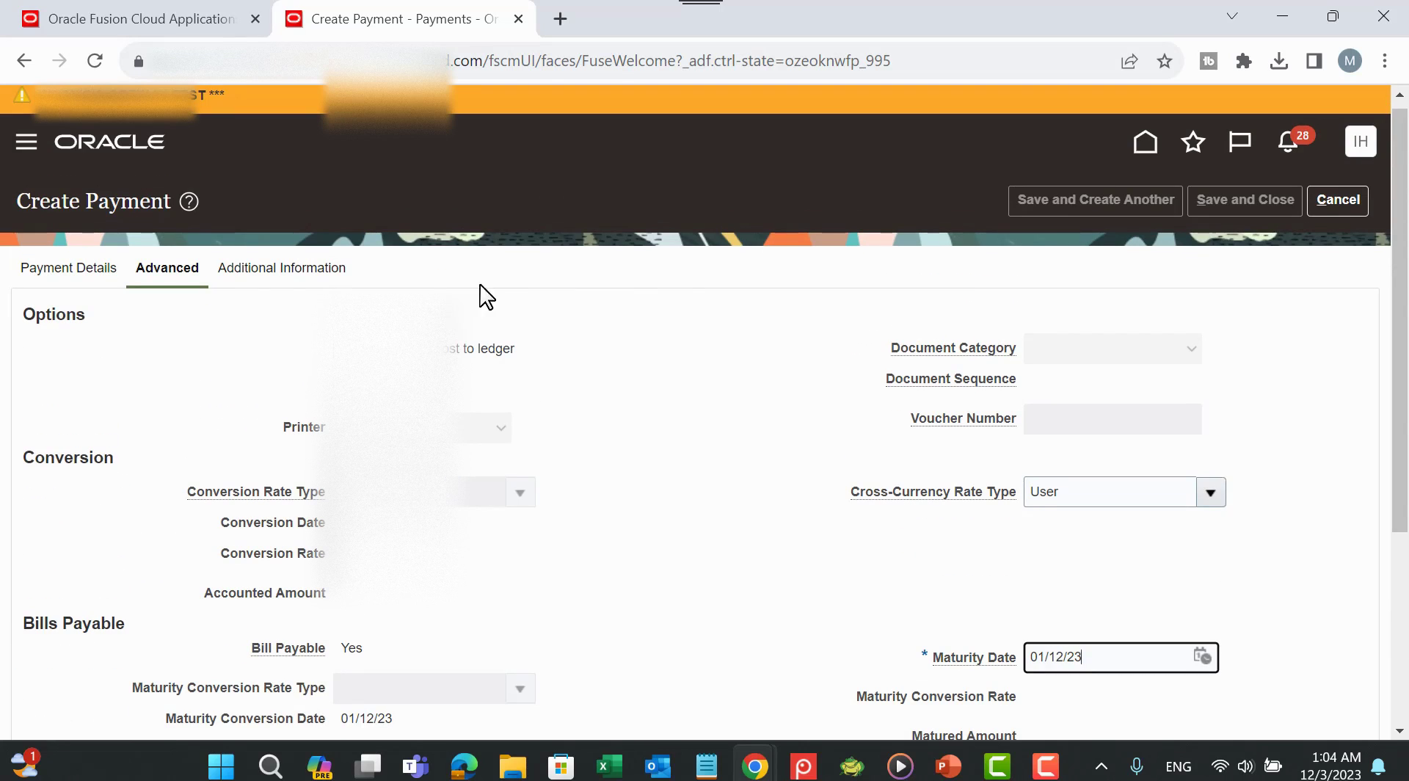
Step: Add the Bill Payable invoice due 01/12/23 to the payment's invoices to pay
click(76, 273)
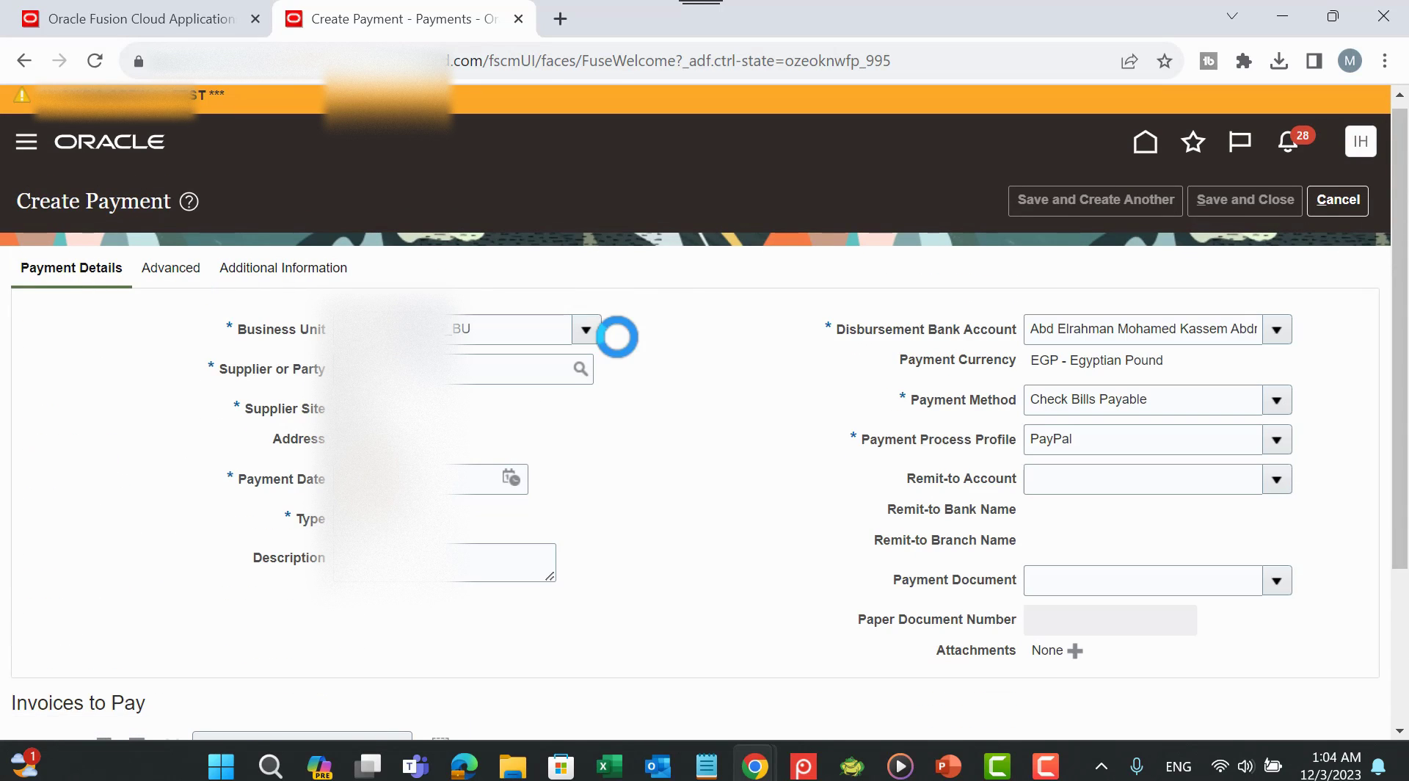
scroll(698, 374, down, 1)
scroll(698, 373, down, 2)
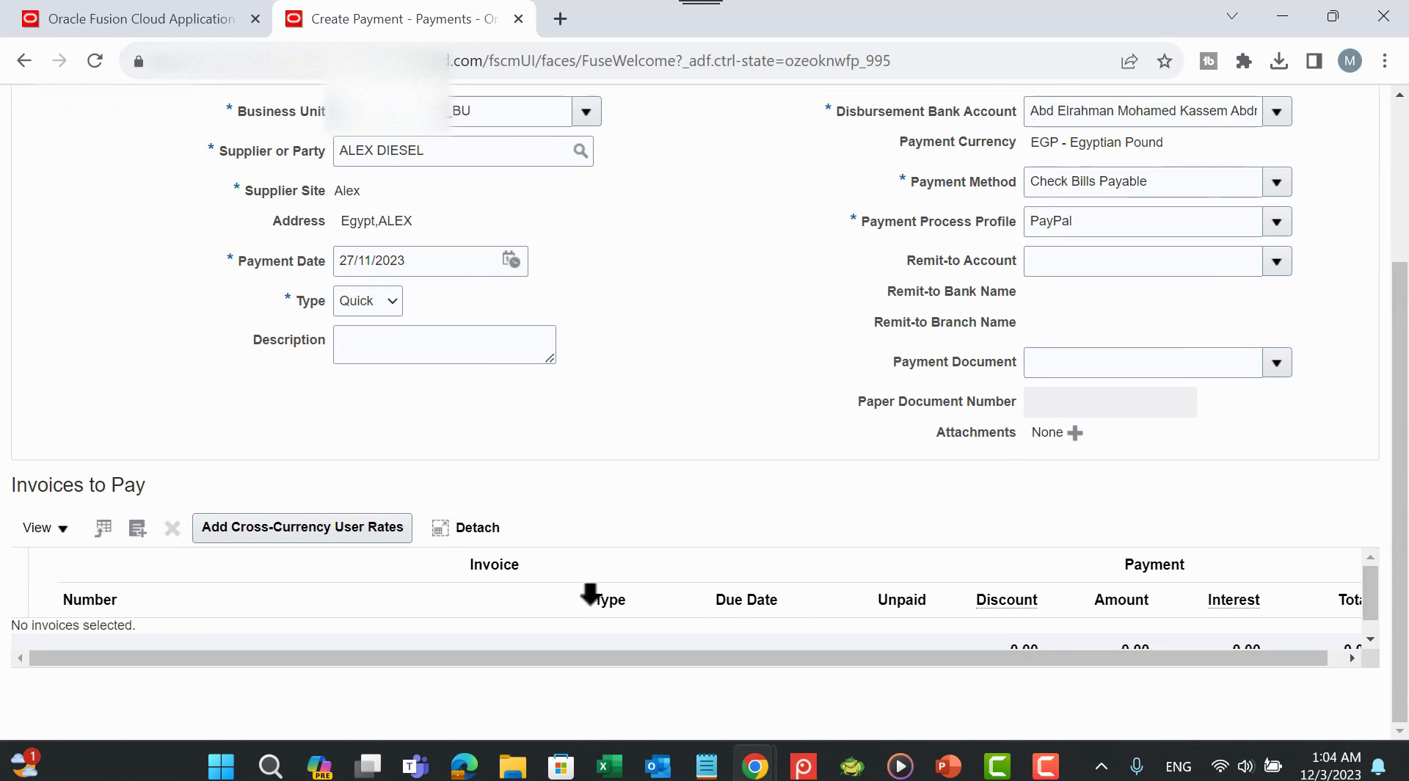
click(139, 535)
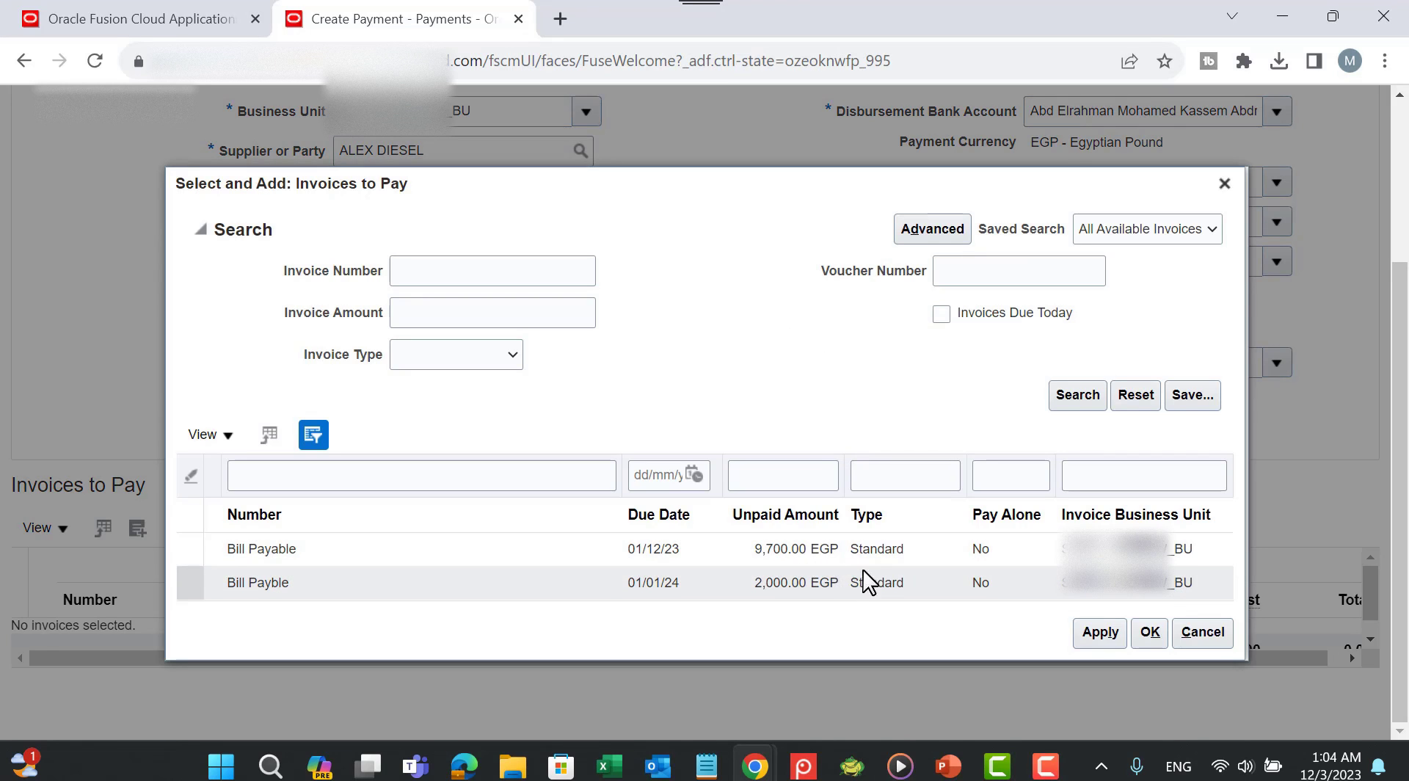
click(766, 554)
click(1150, 635)
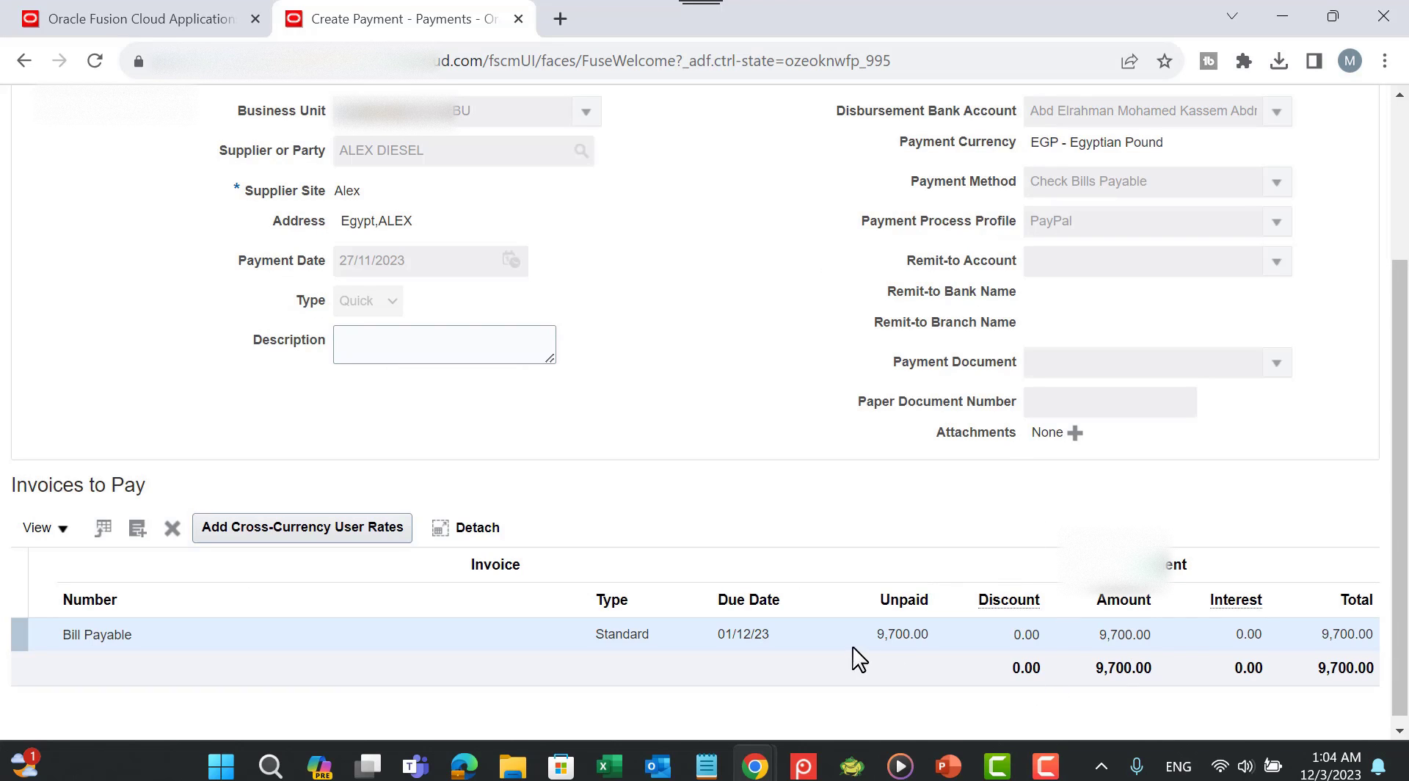
Step: Set the payment amount for the Bill Payable invoice to 2,500 EGP, then save and close the payment
click(1113, 635)
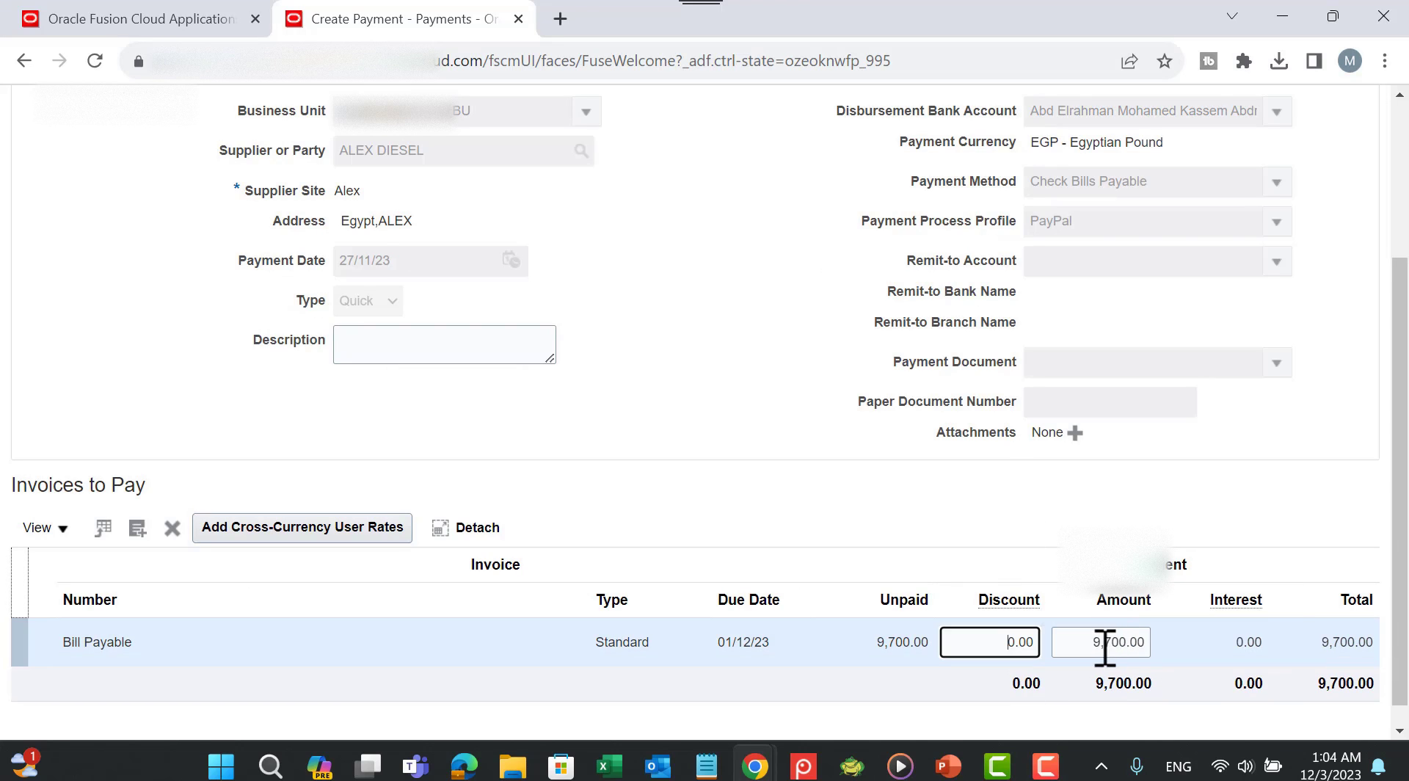
double_click(1105, 646)
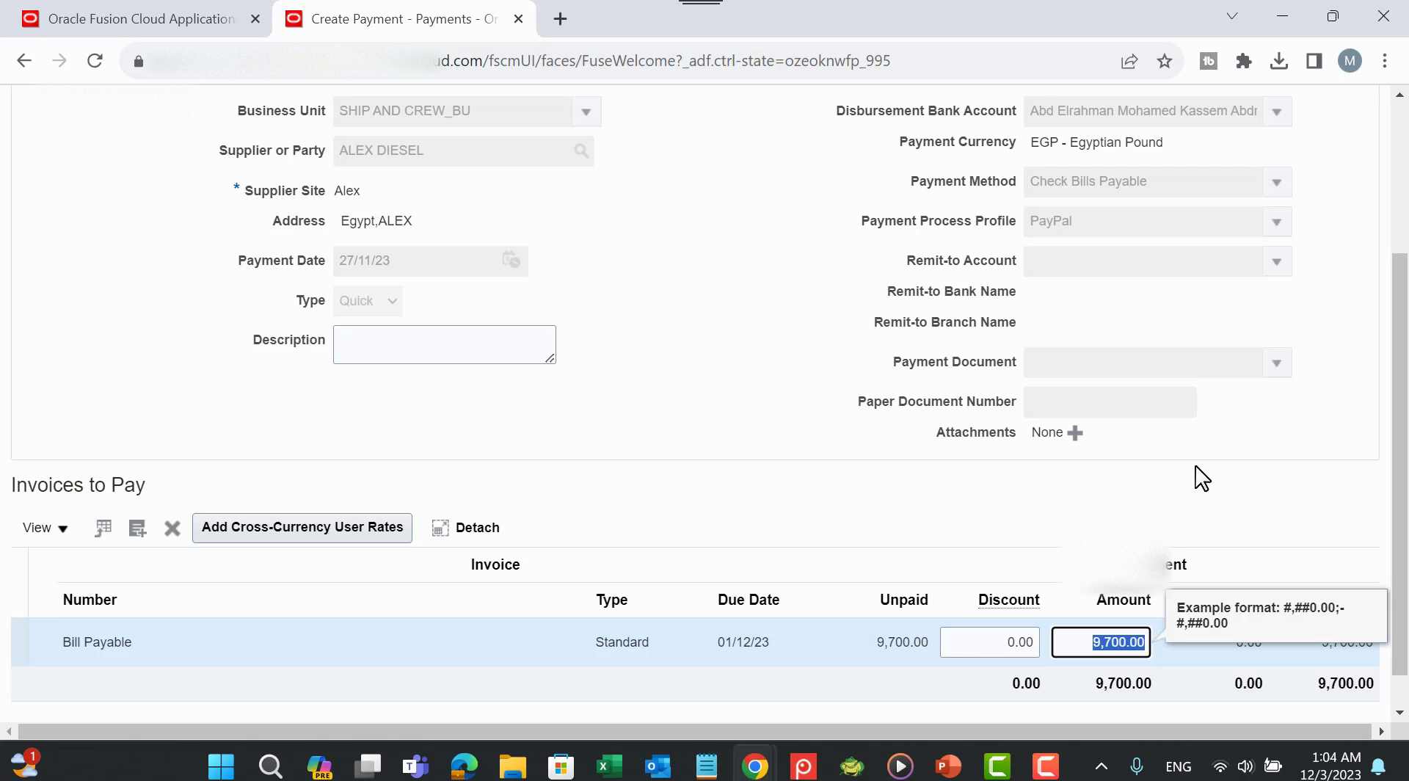
text(2500)
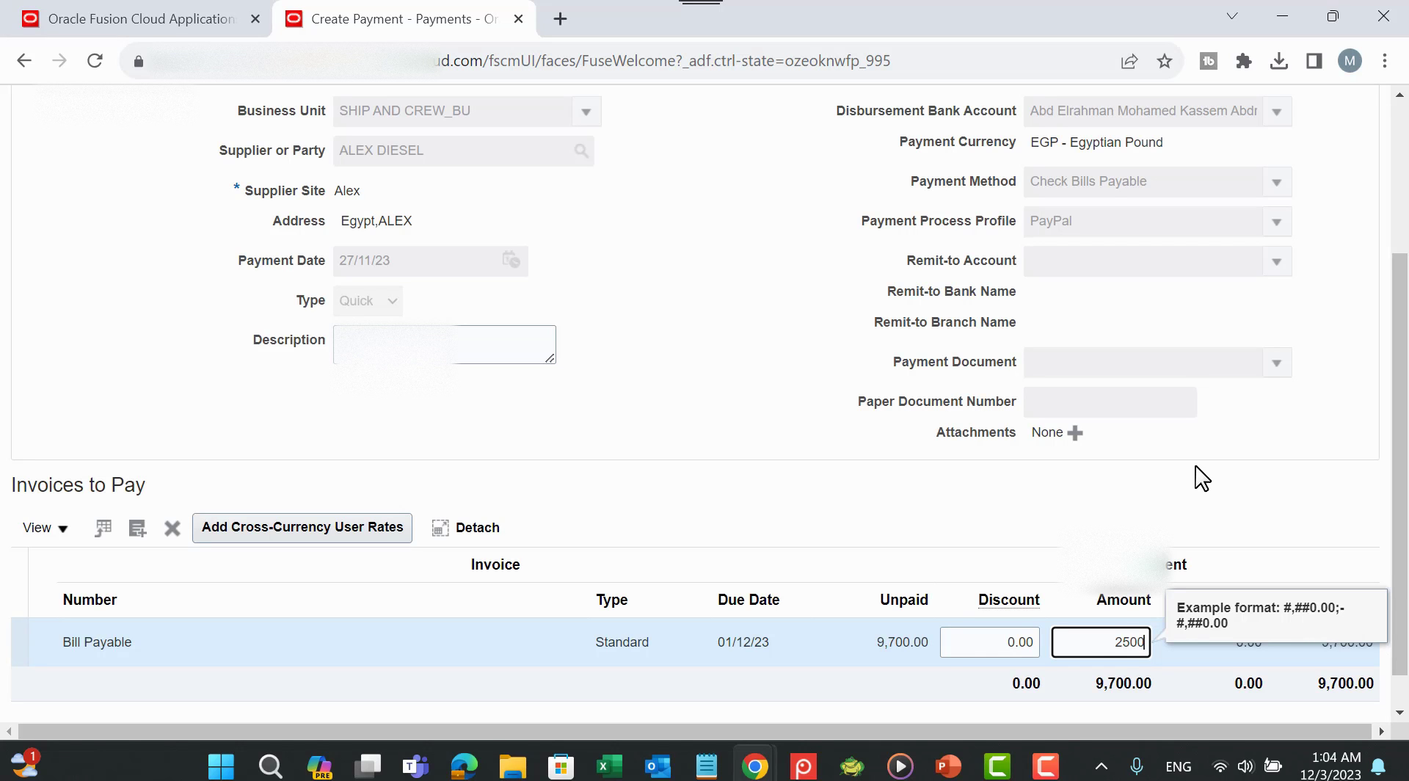
key(Tab)
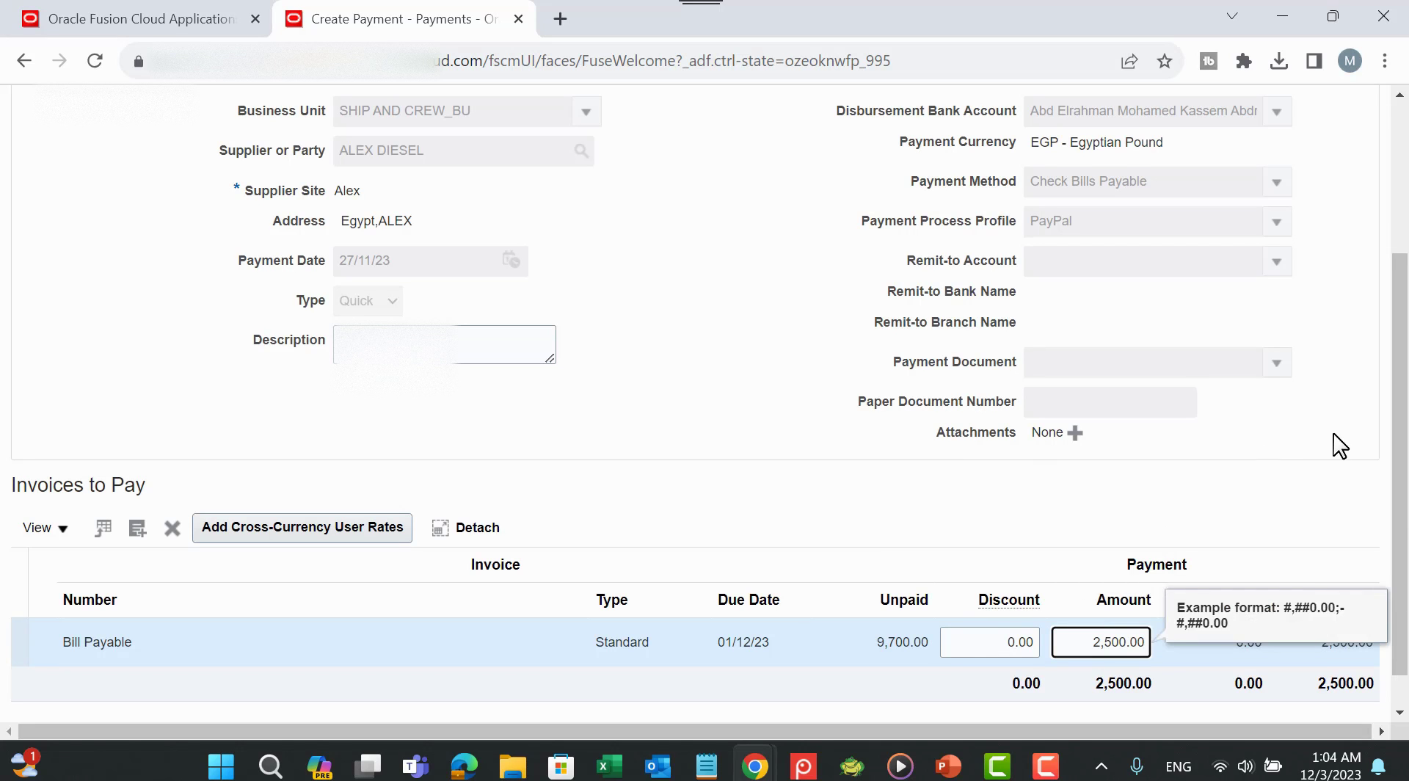
scroll(1333, 433, up, 3)
click(1226, 211)
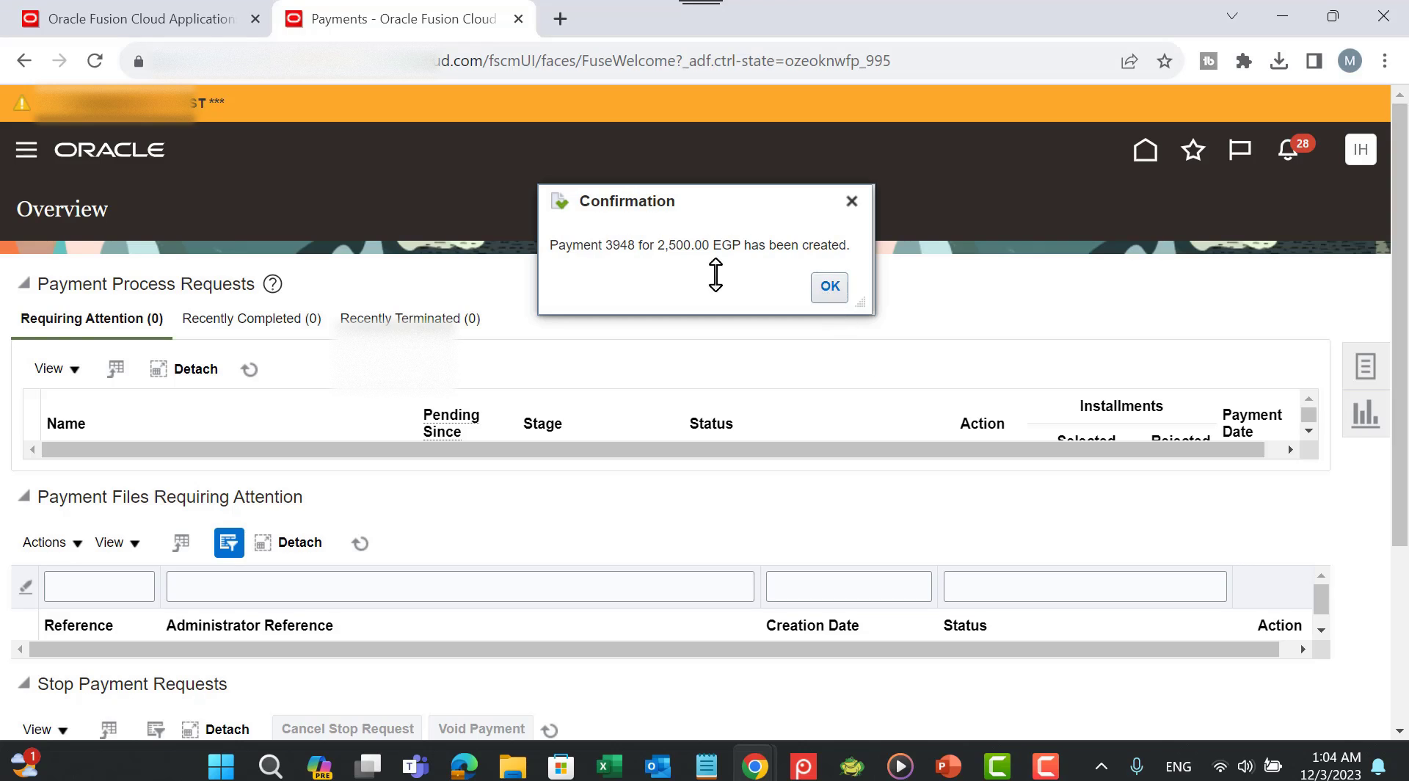
Step: Copy the new payment's number from the confirmation message and dismiss the message
right_click(621, 248)
click(646, 263)
click(836, 293)
Step: Search the managed payments for the copied payment number, check the payment's status, and return to the overview
click(1371, 373)
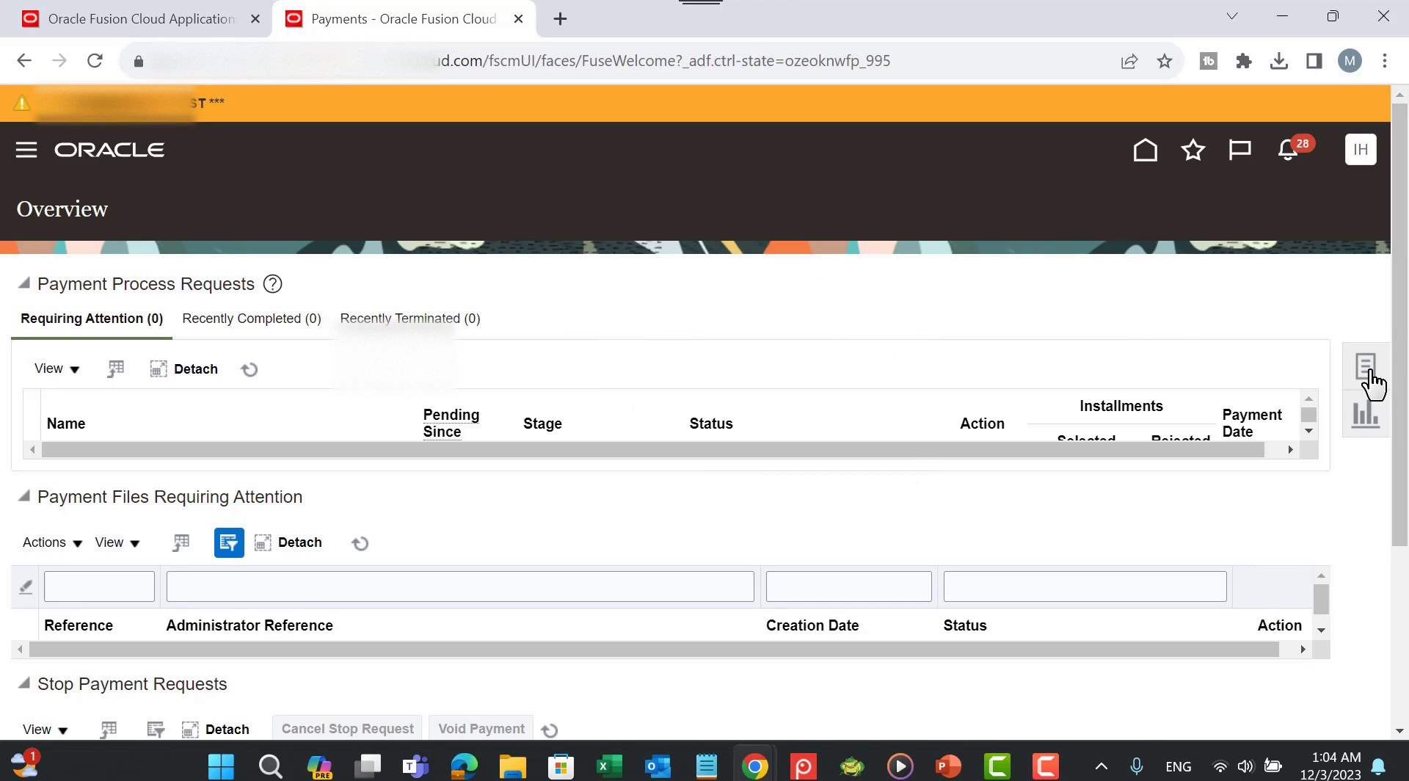
click(1125, 325)
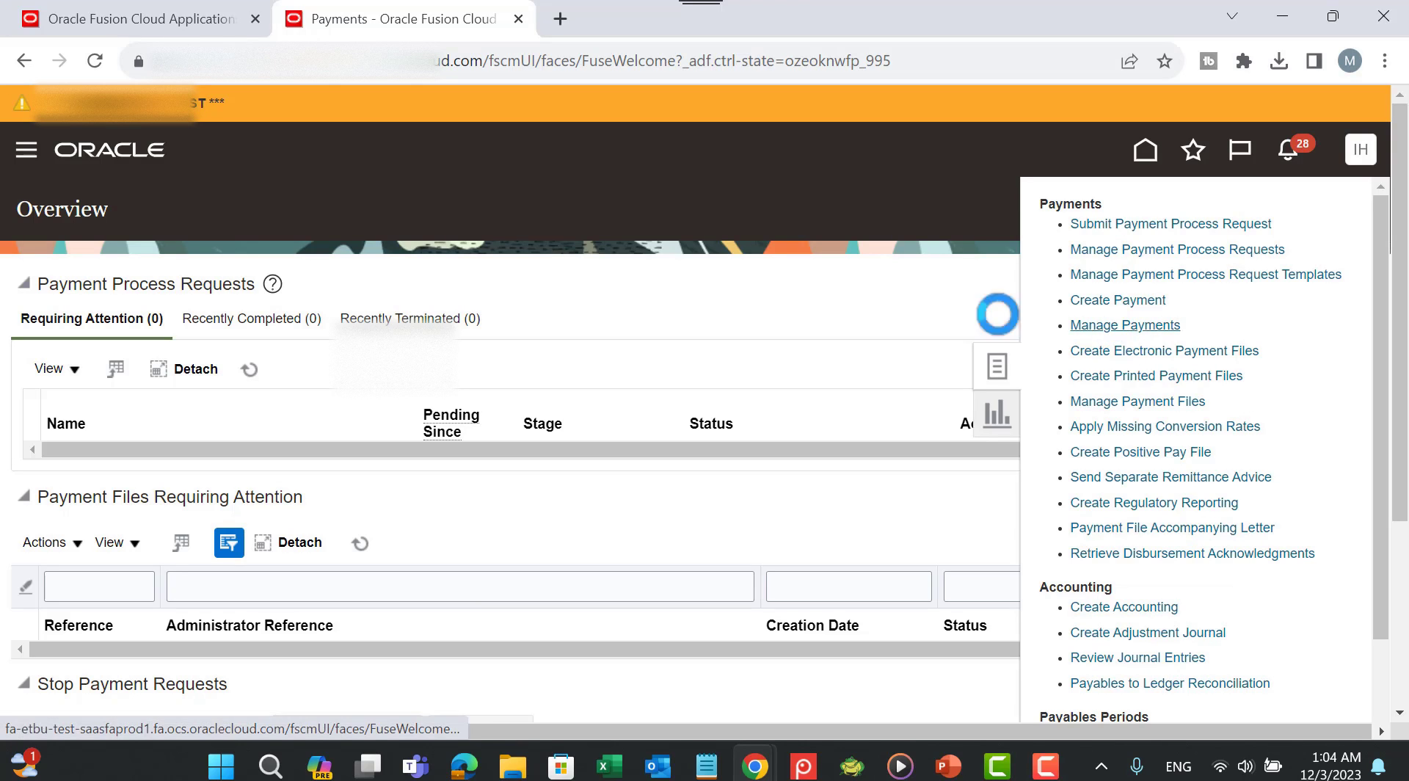
click(388, 423)
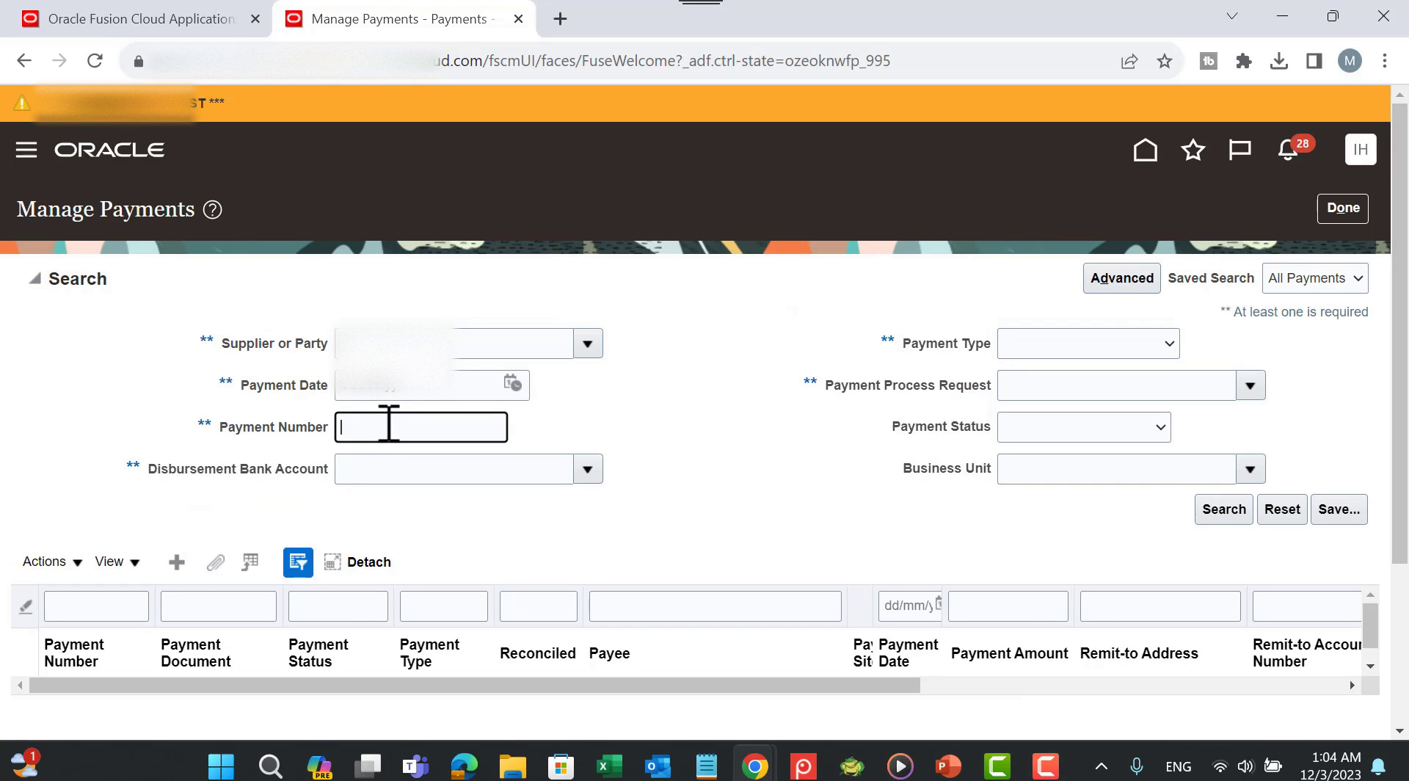
click(1219, 509)
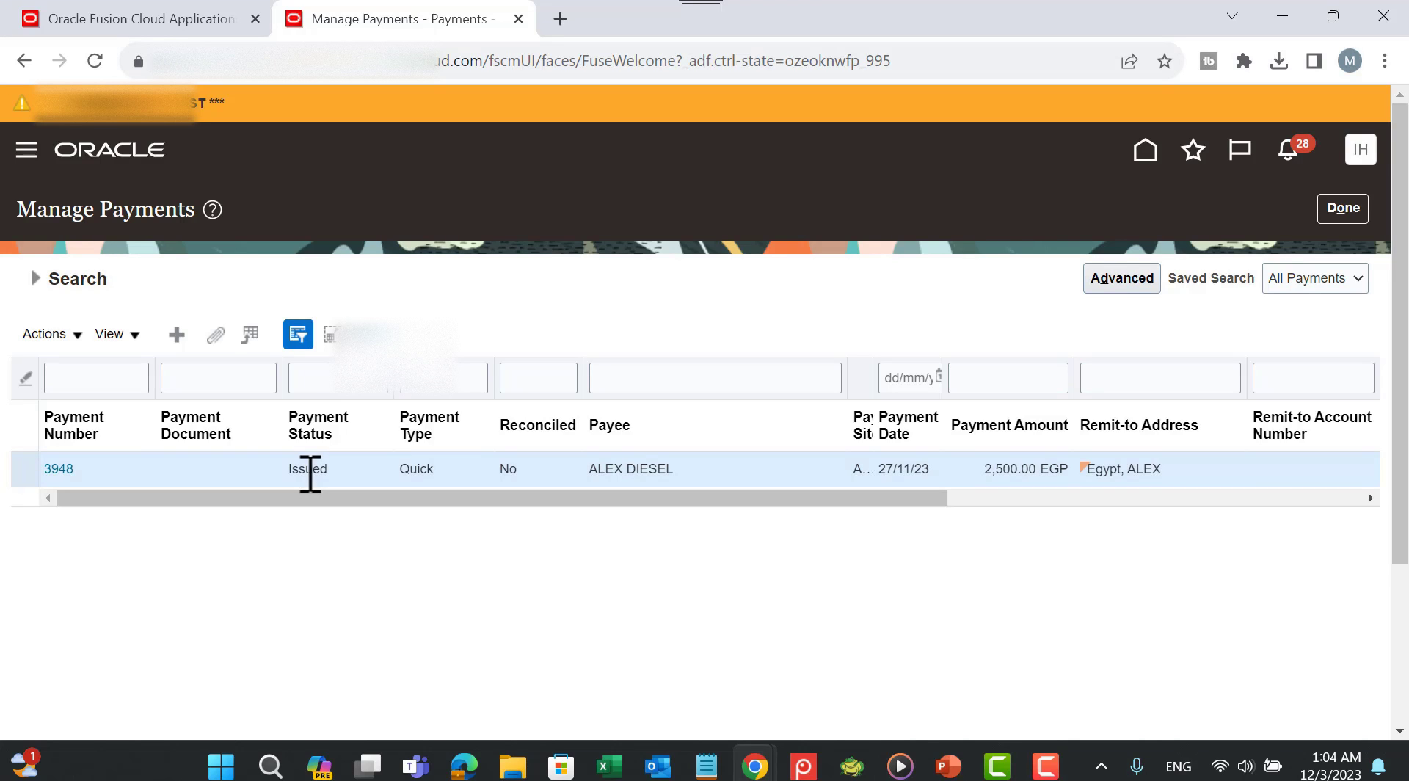
drag(756, 508, 636, 506)
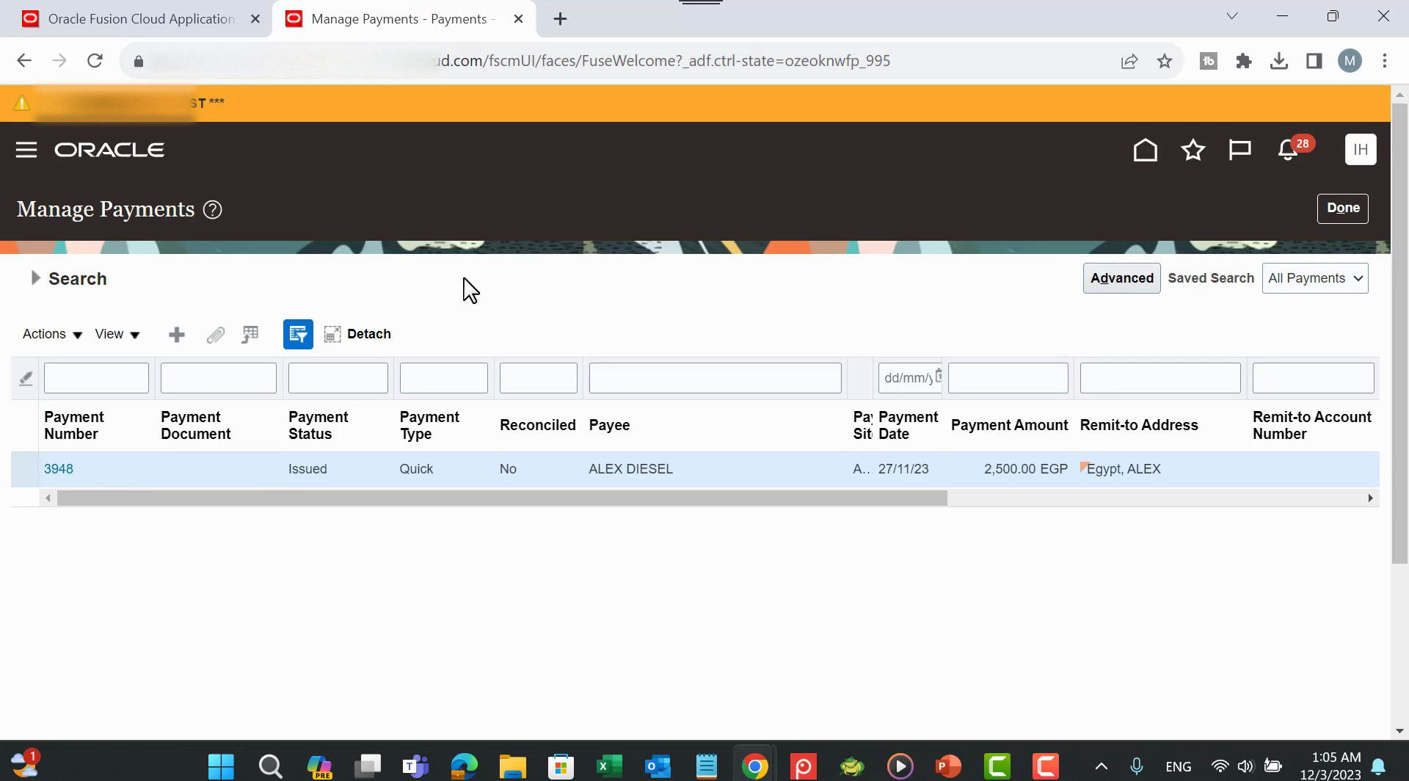
click(1345, 209)
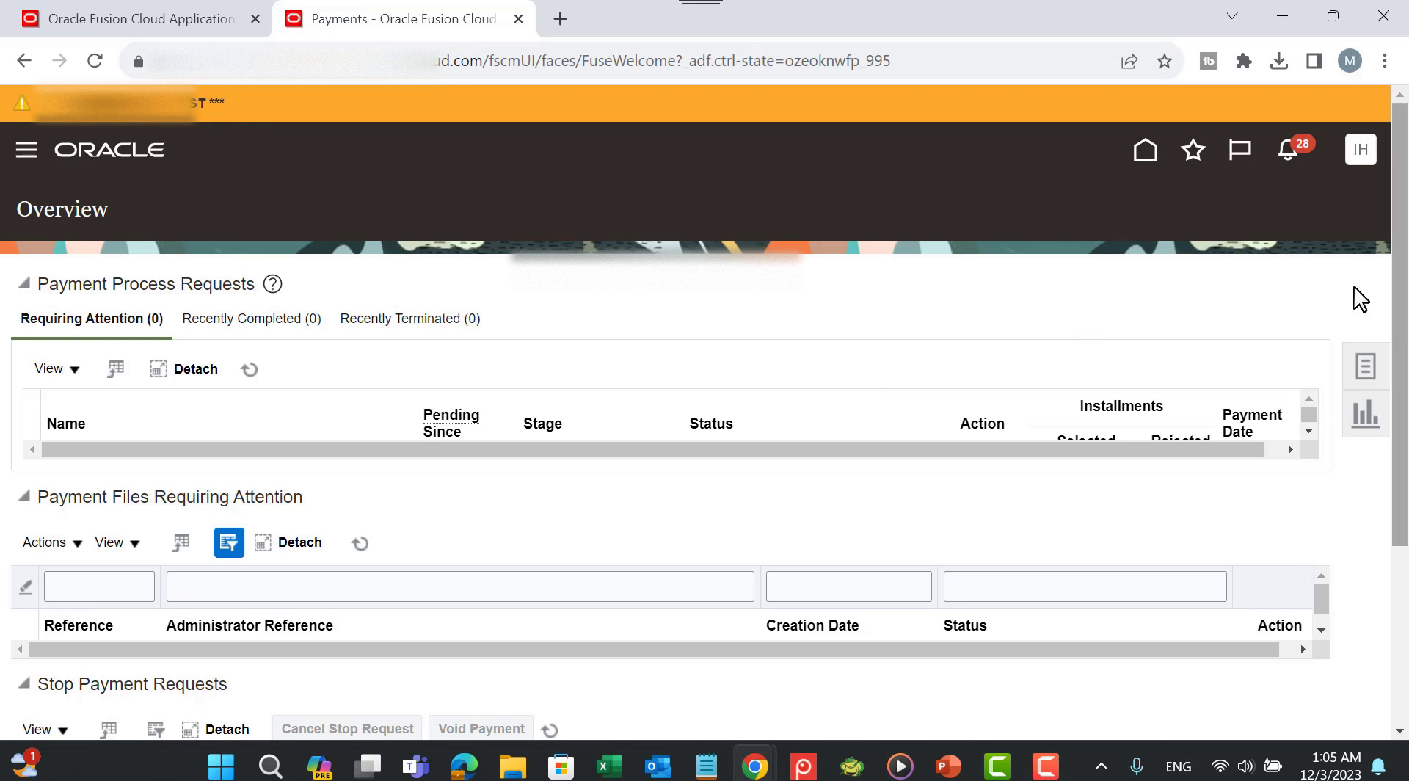
Step: Schedule a new process from Scheduled Processes, choosing the Update Matured Bills Payable Status job
click(165, 9)
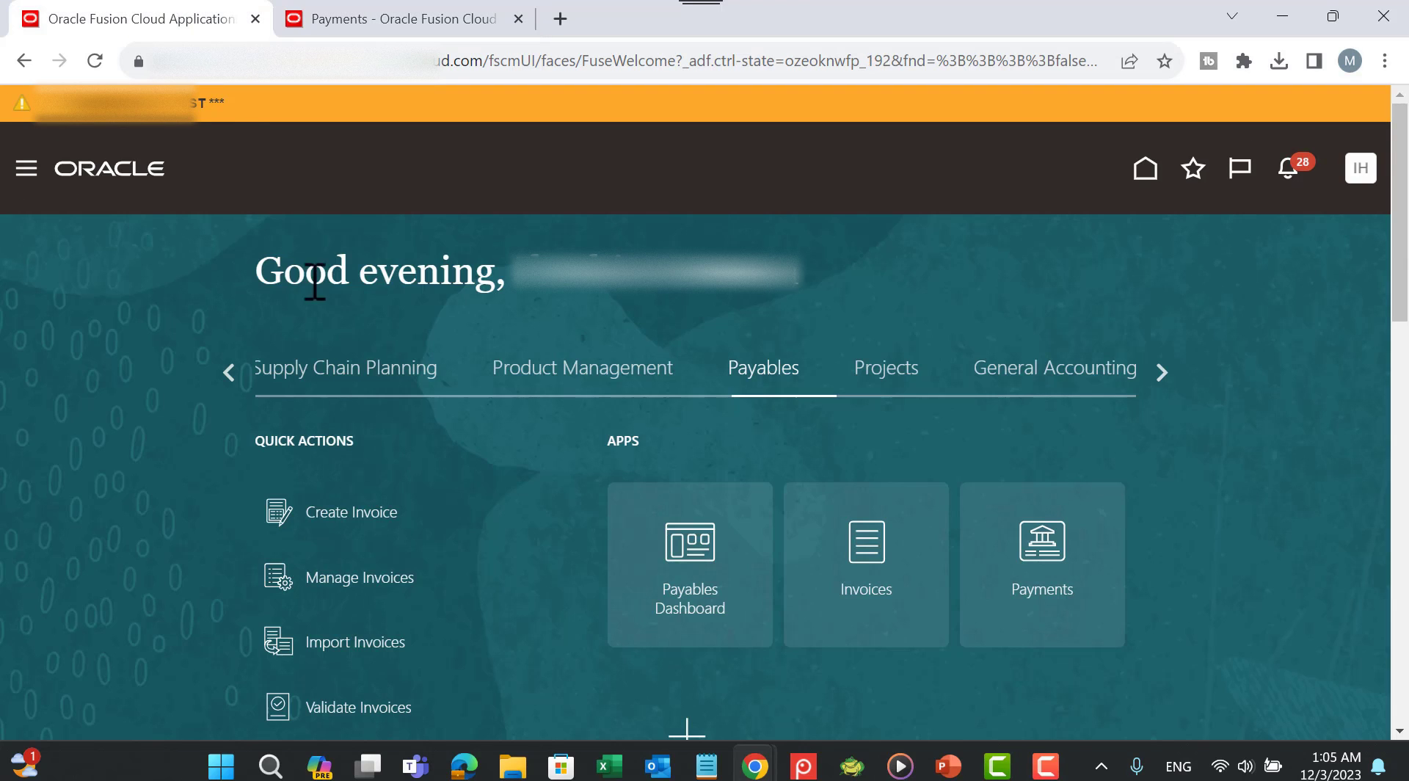
click(27, 176)
scroll(283, 404, down, 15)
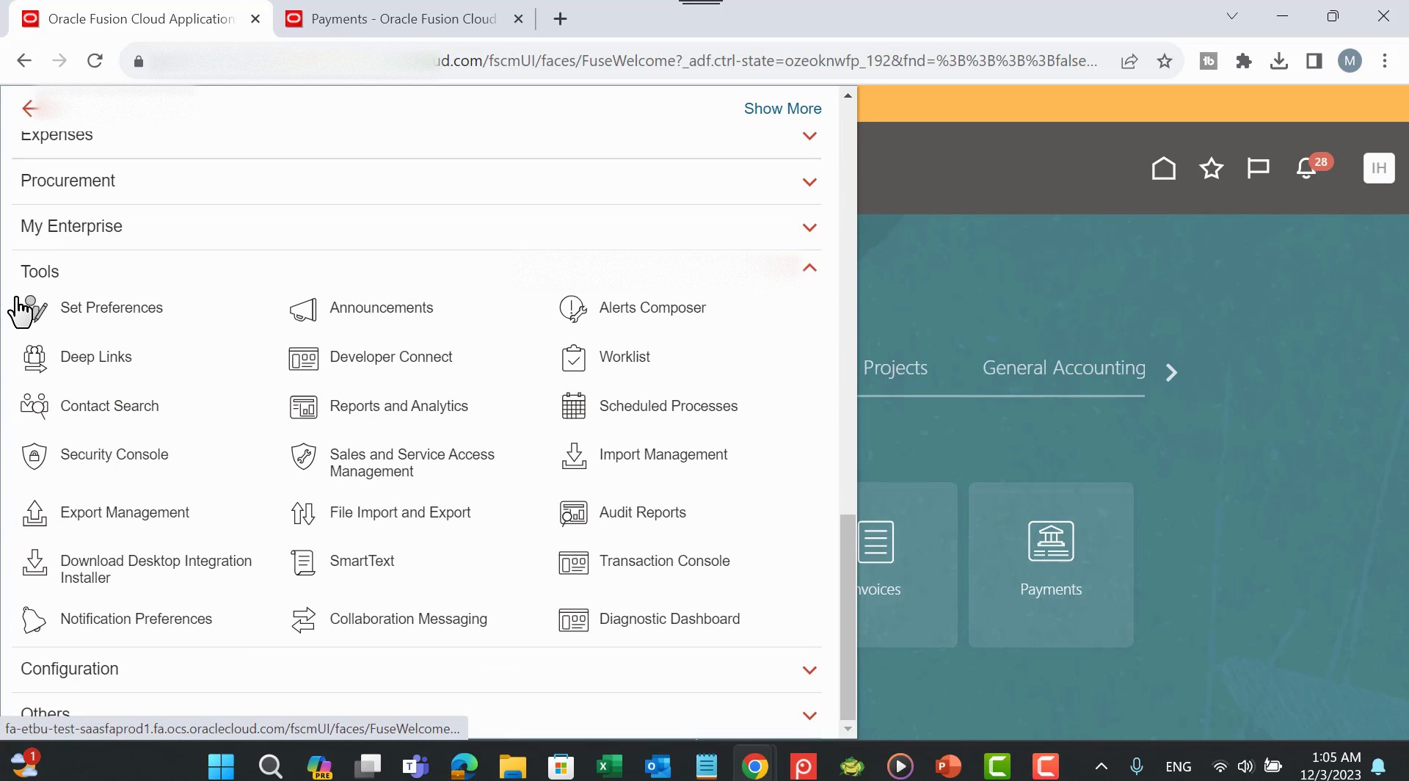
click(671, 419)
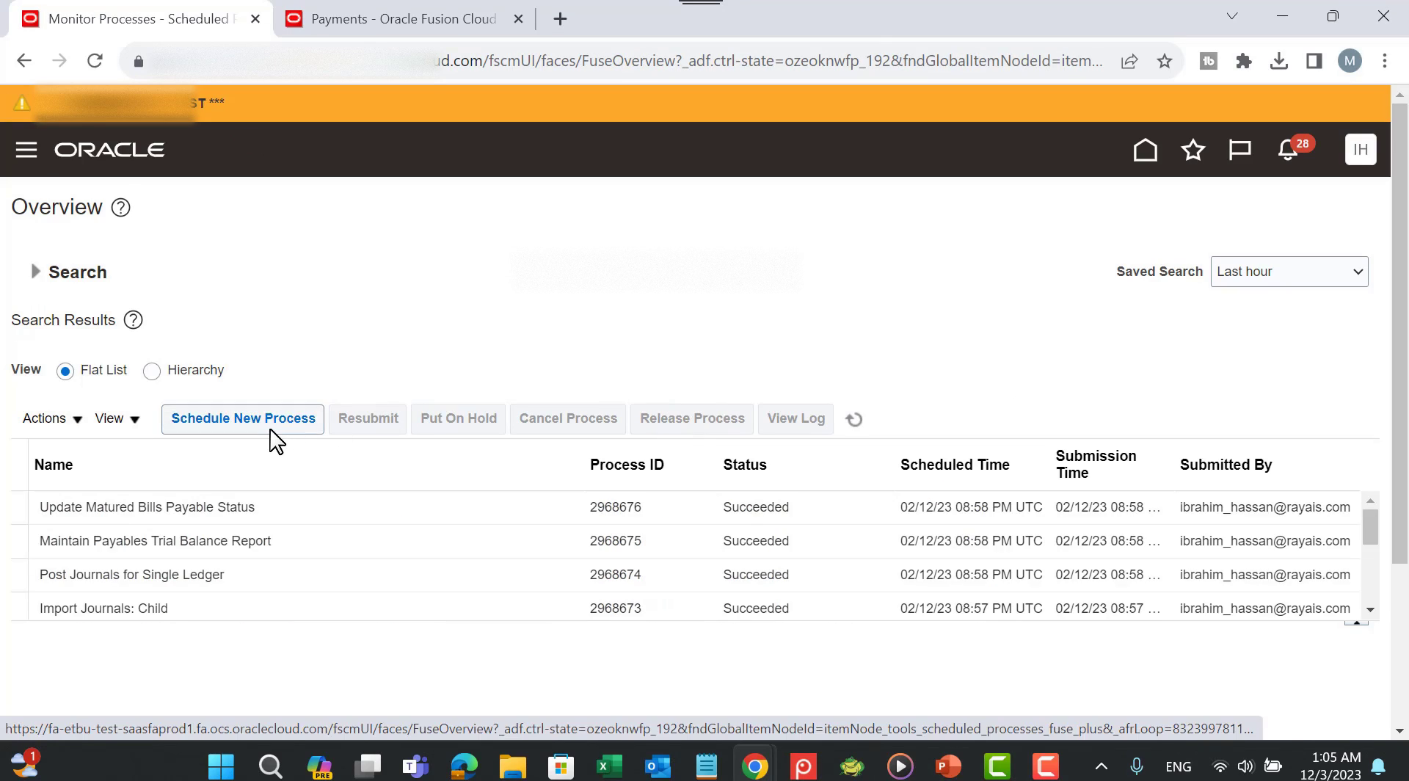
click(270, 430)
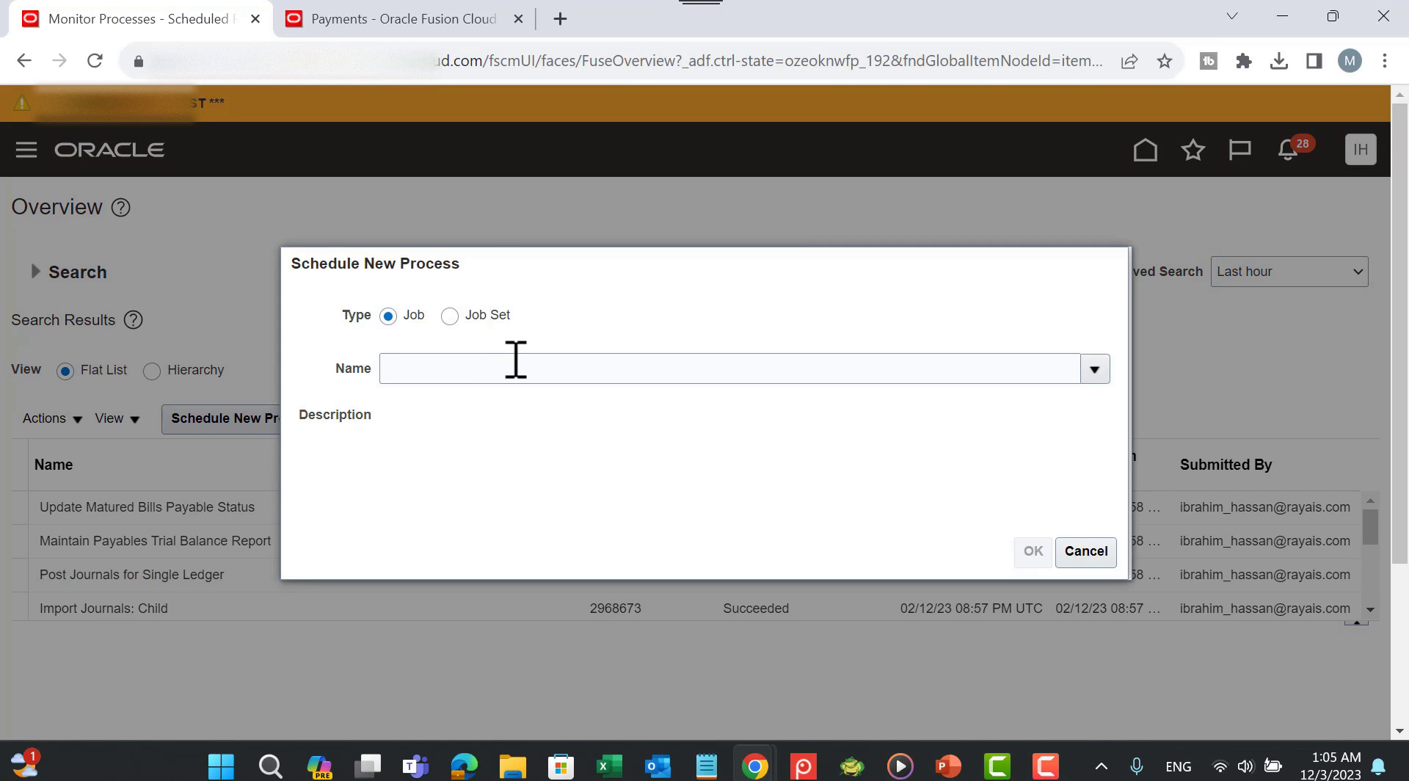
click(515, 359)
text(Updat)
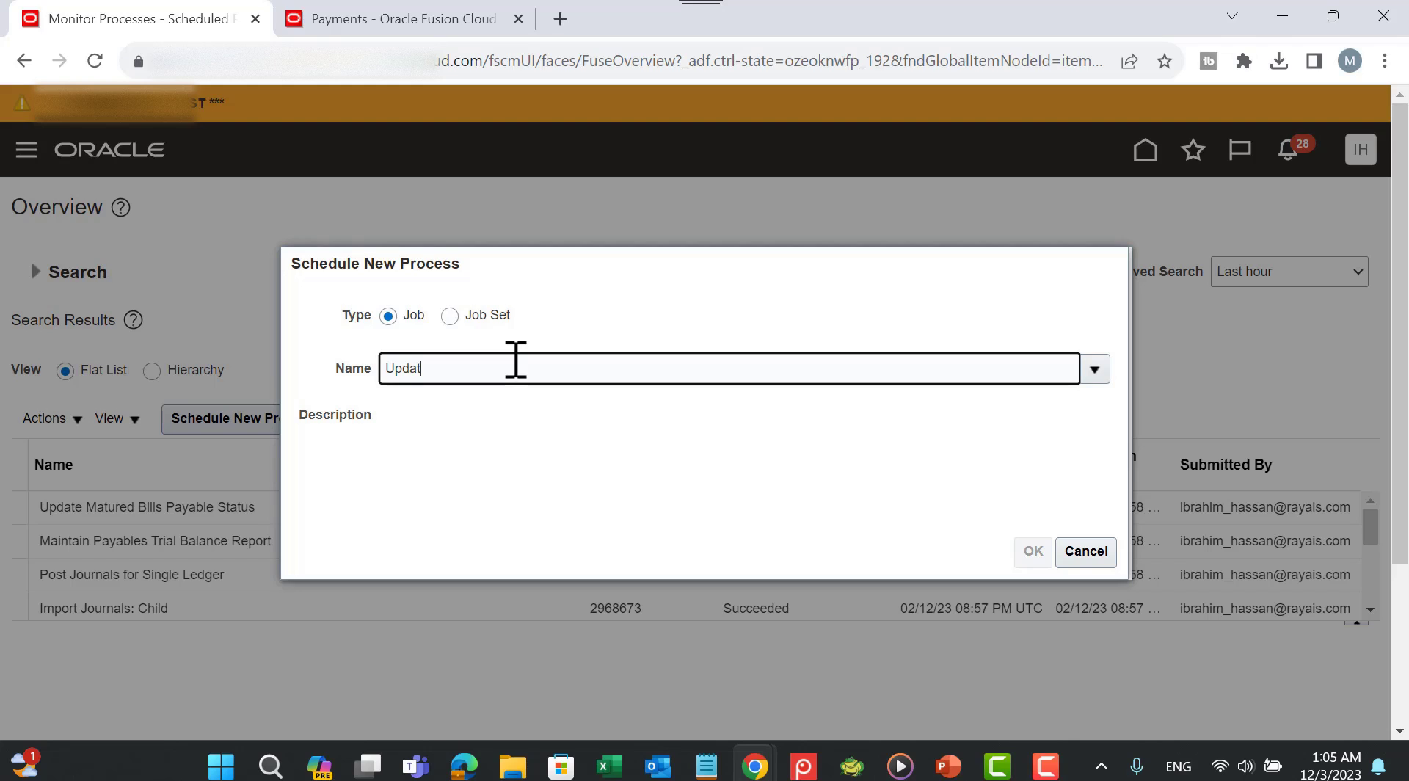
text(e mat)
key(Tab)
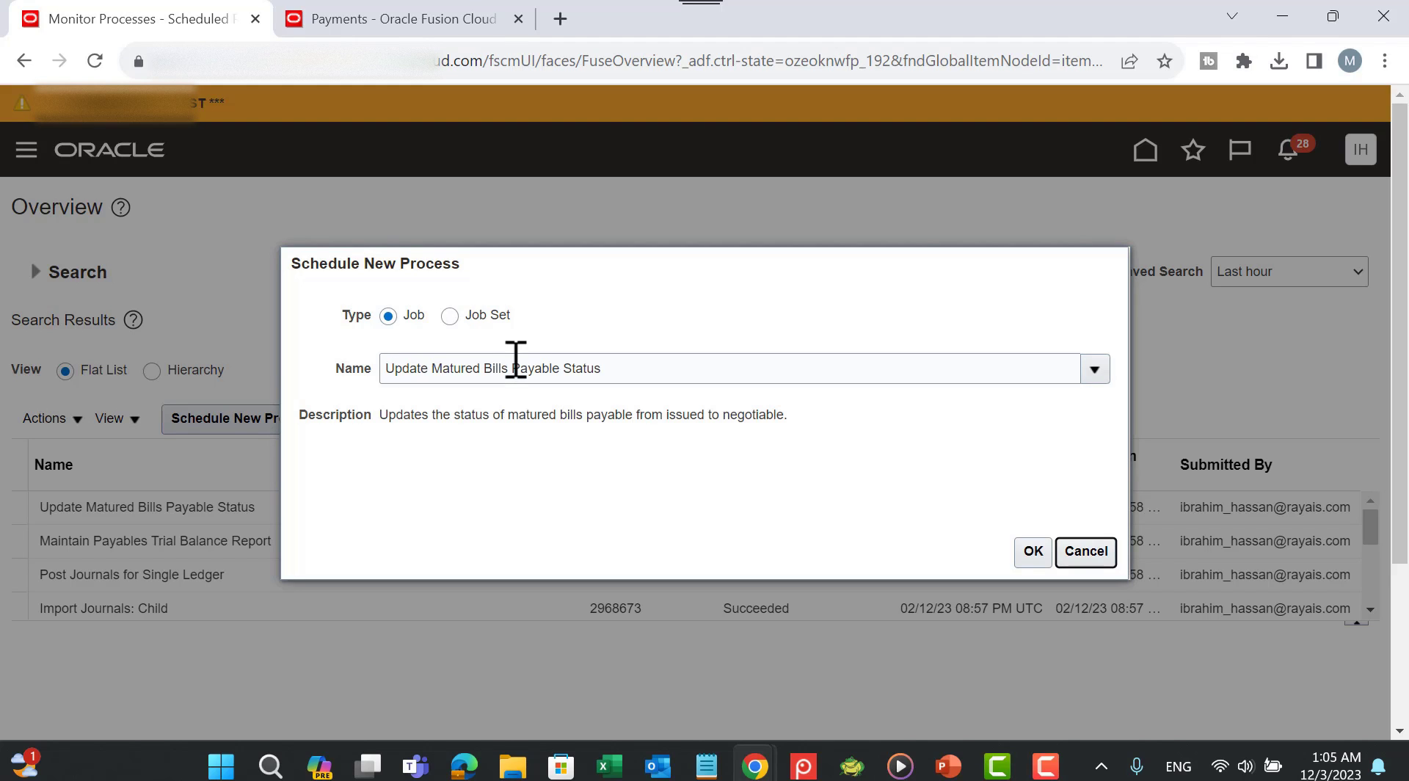
click(1032, 551)
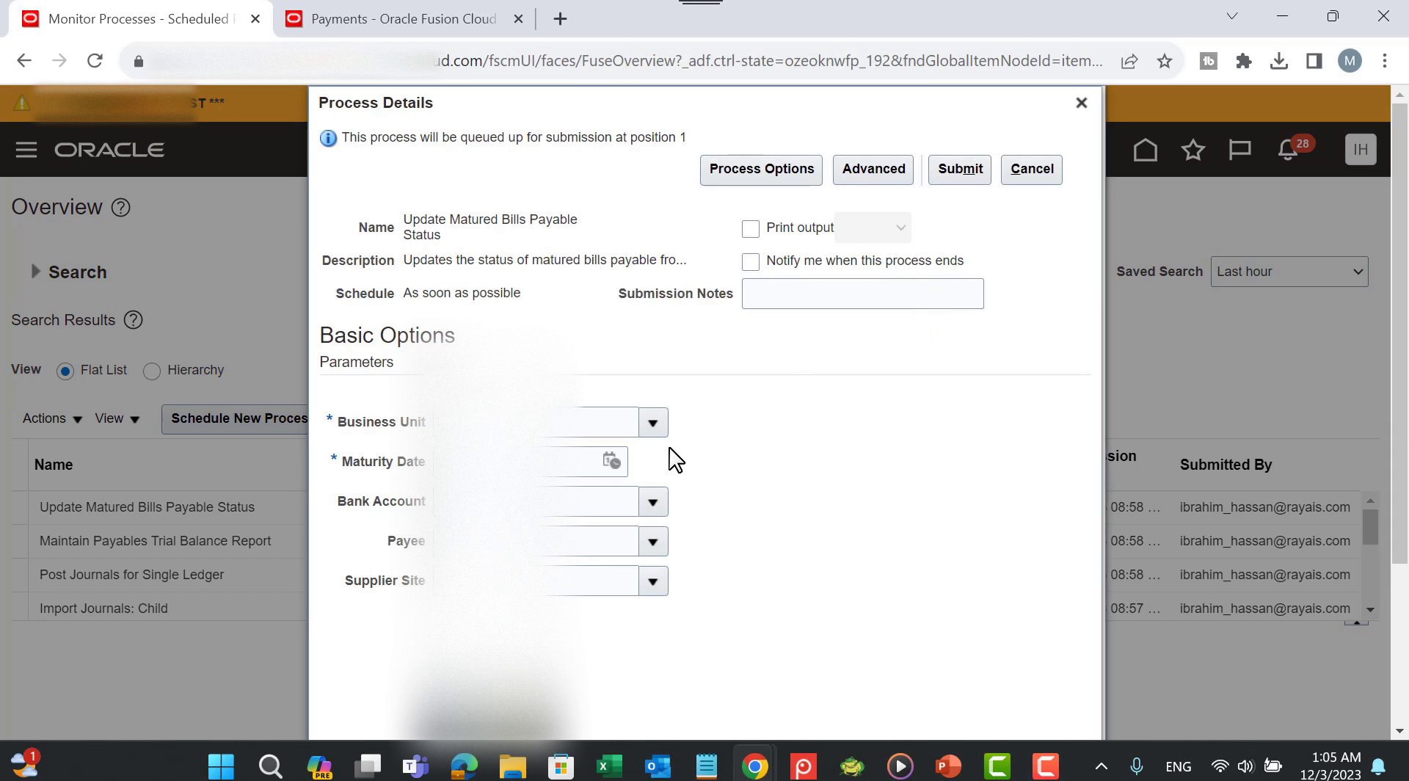
Step: Set the process's business unit and its maturity date to 01/12/23
click(655, 426)
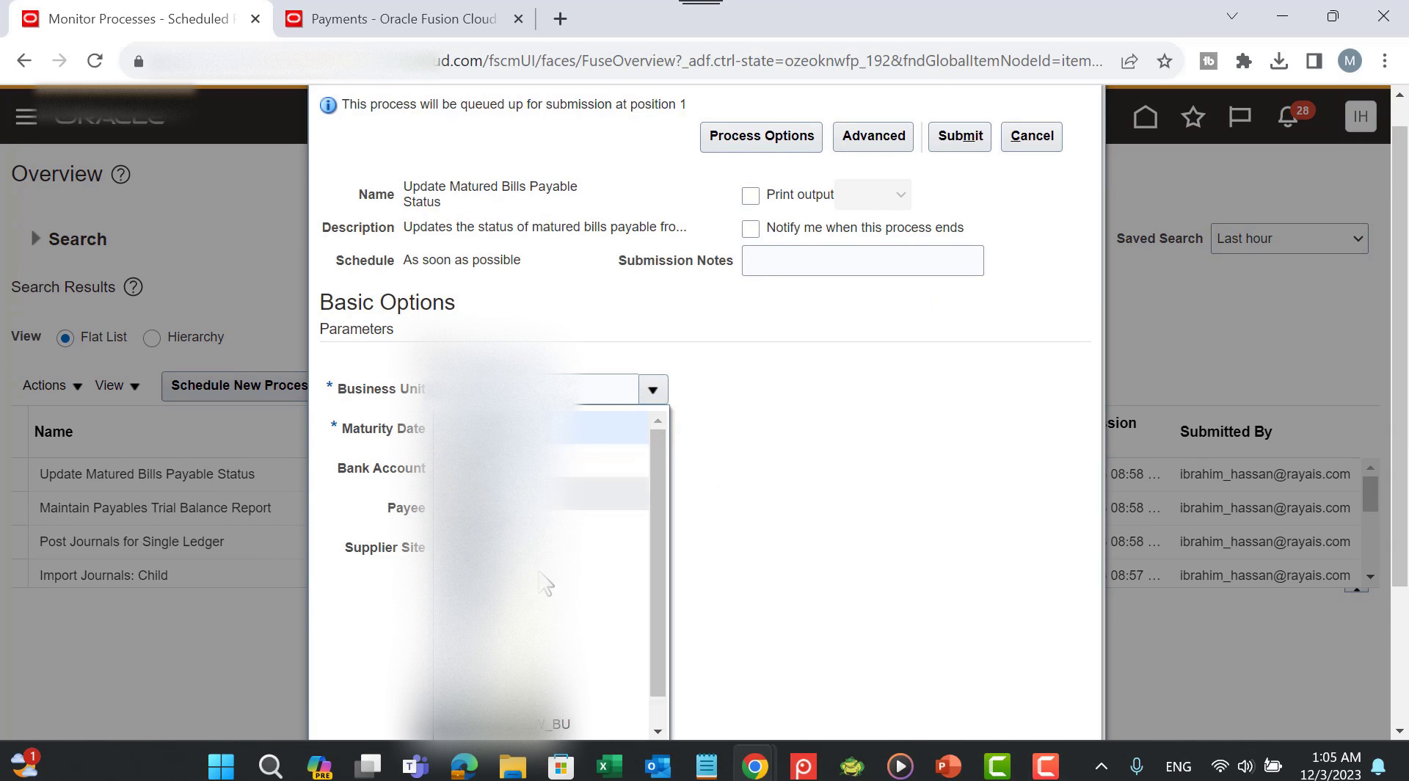
click(557, 724)
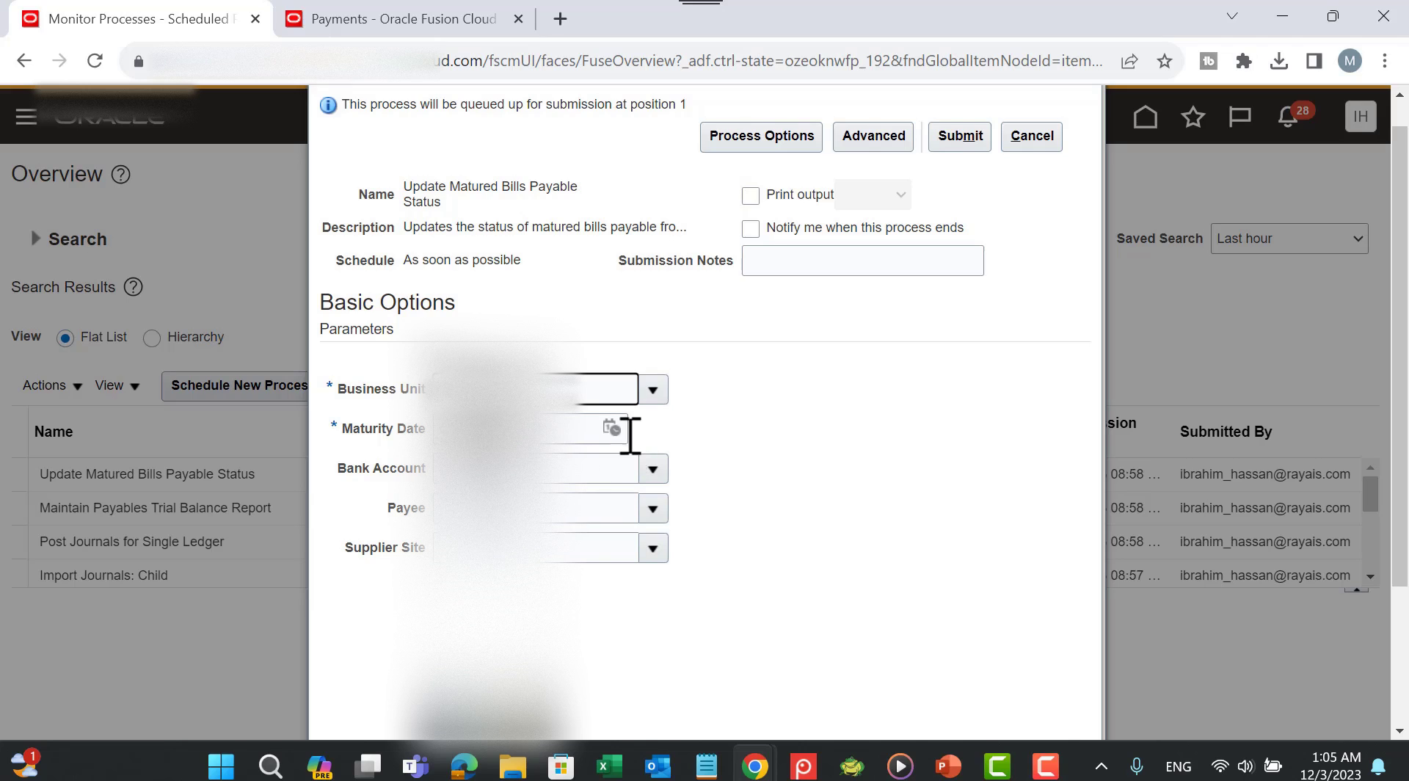
click(610, 427)
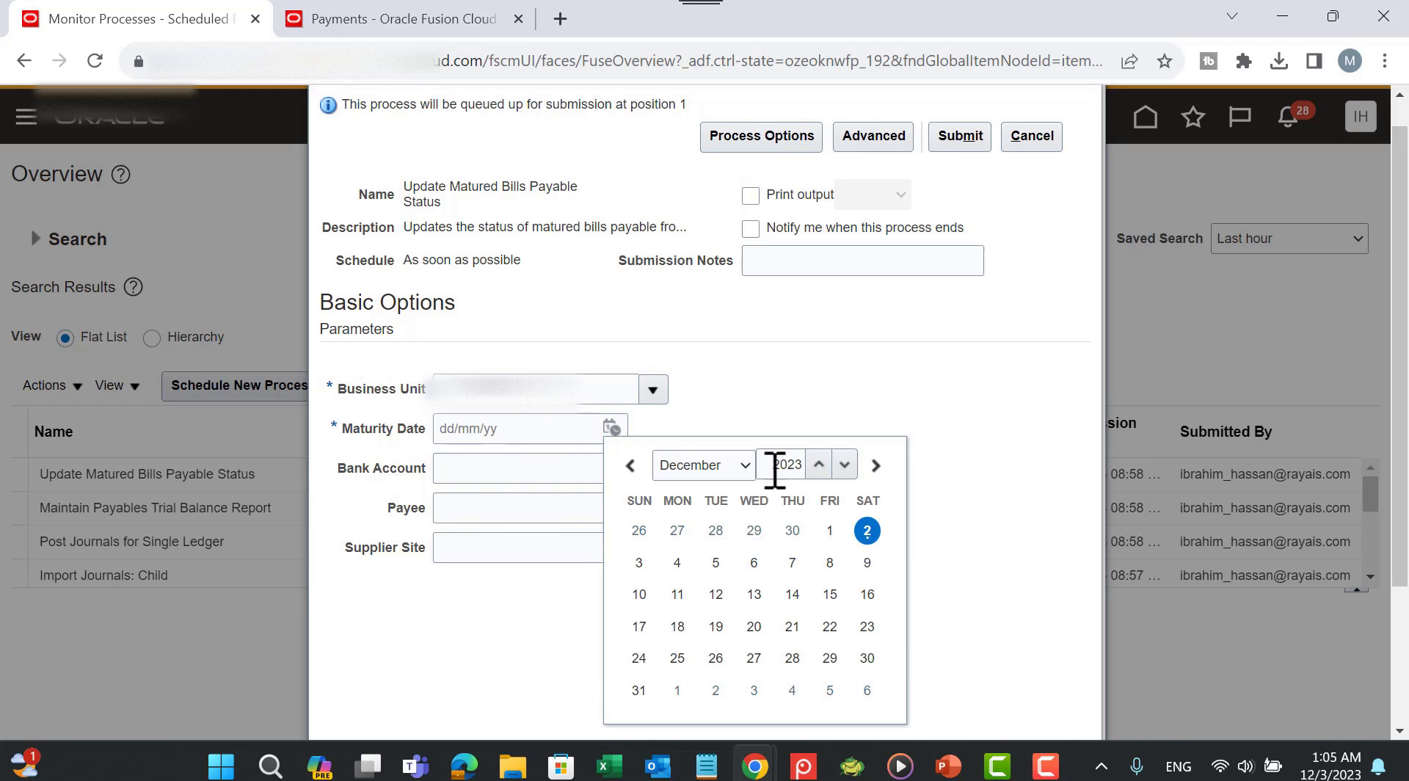
click(830, 530)
click(611, 428)
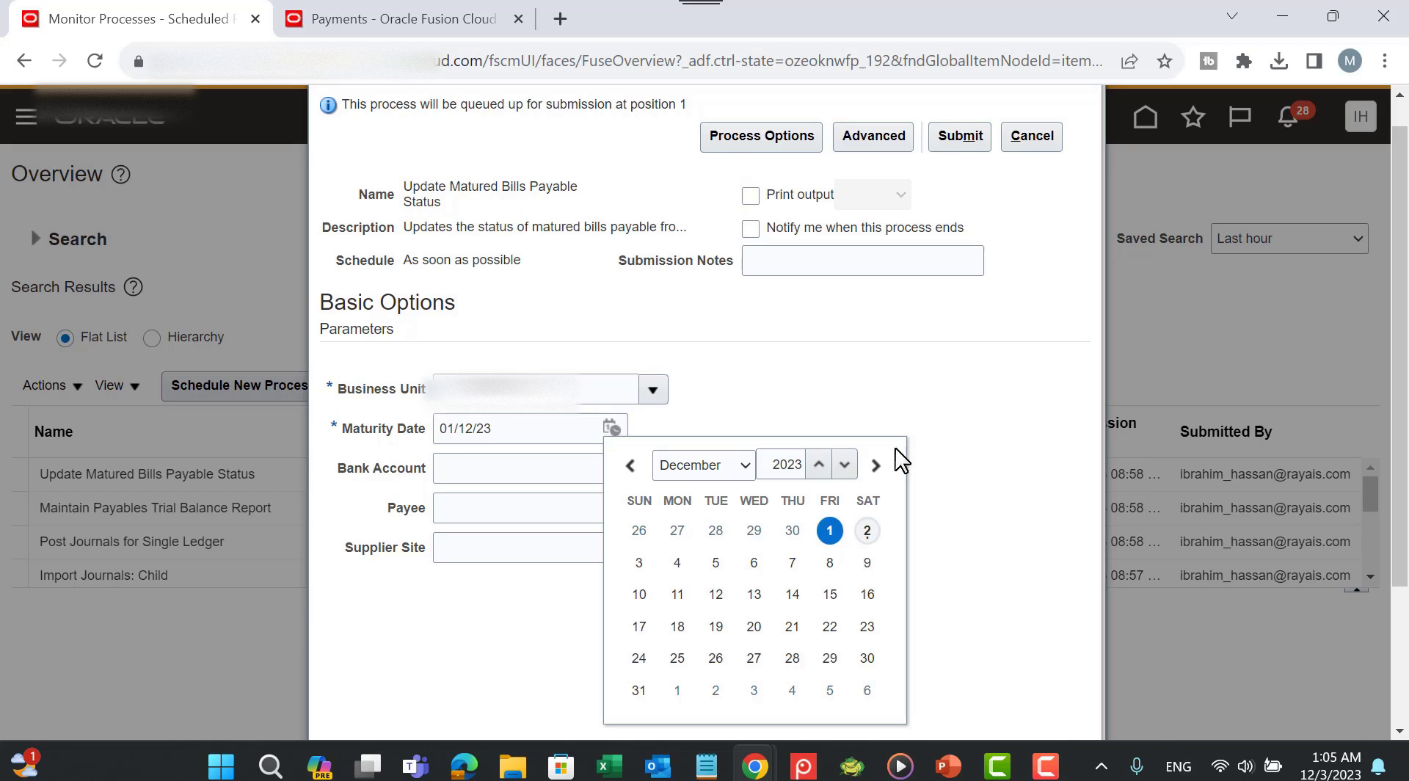
click(927, 356)
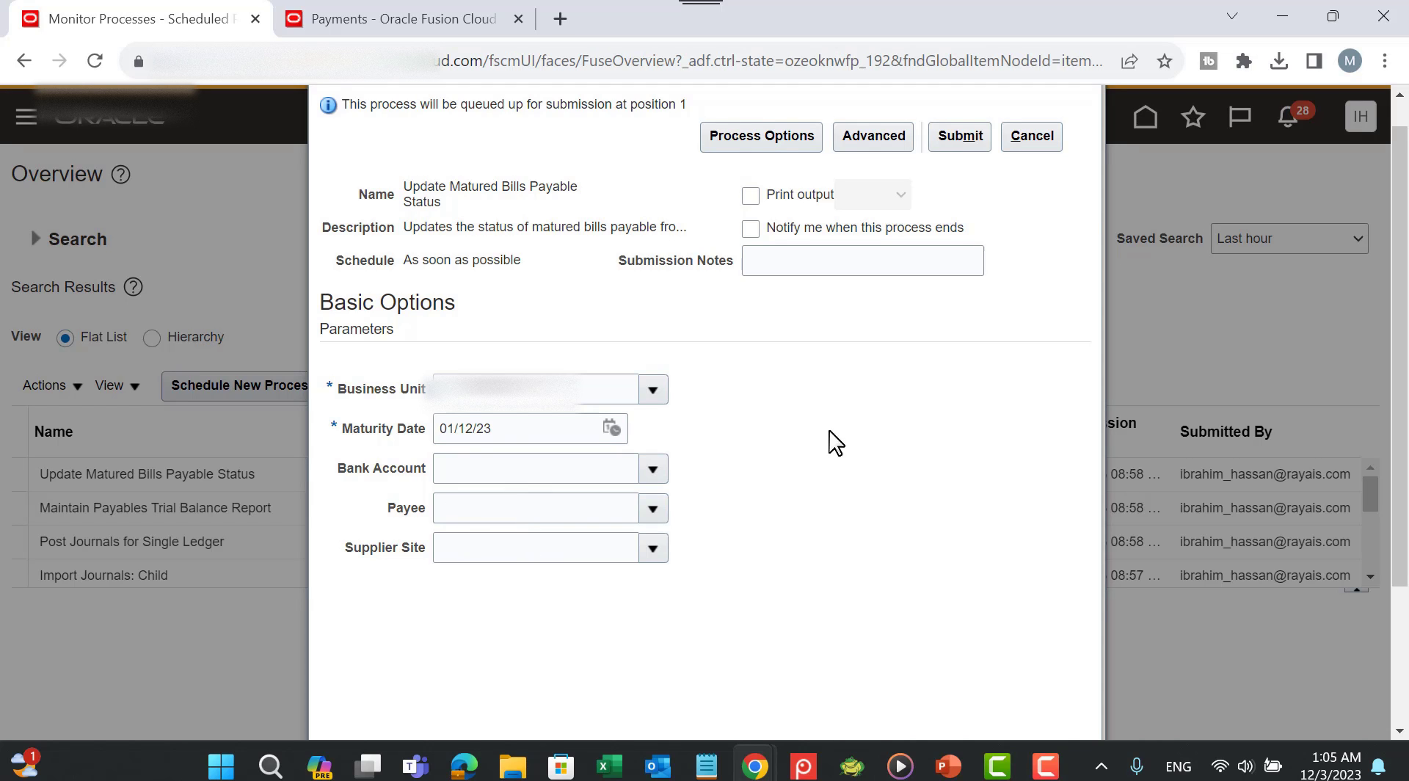
Step: Submit the Update Matured Bills Payable Status process, dismiss the confirmation, and refresh the process list to check its status
click(960, 138)
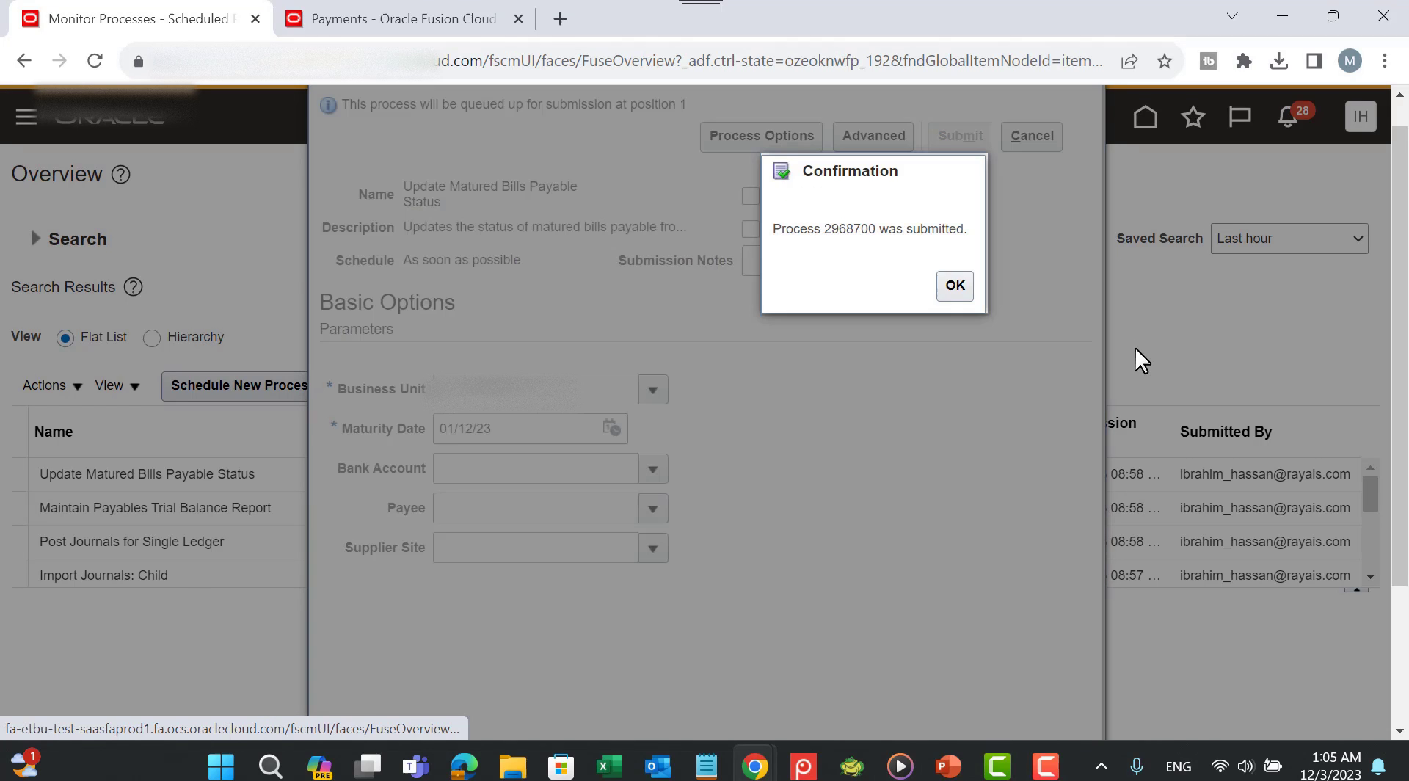
click(948, 294)
click(853, 385)
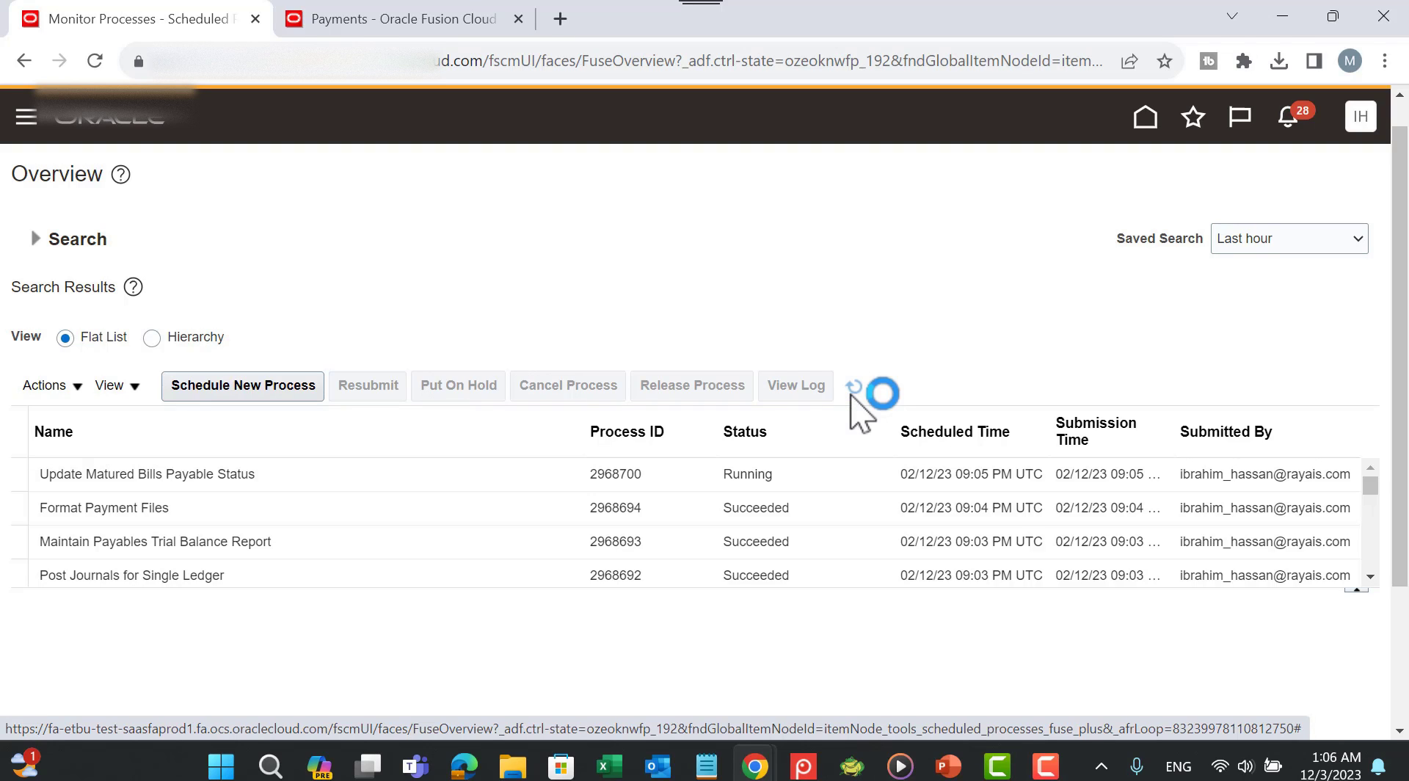
click(851, 390)
click(851, 389)
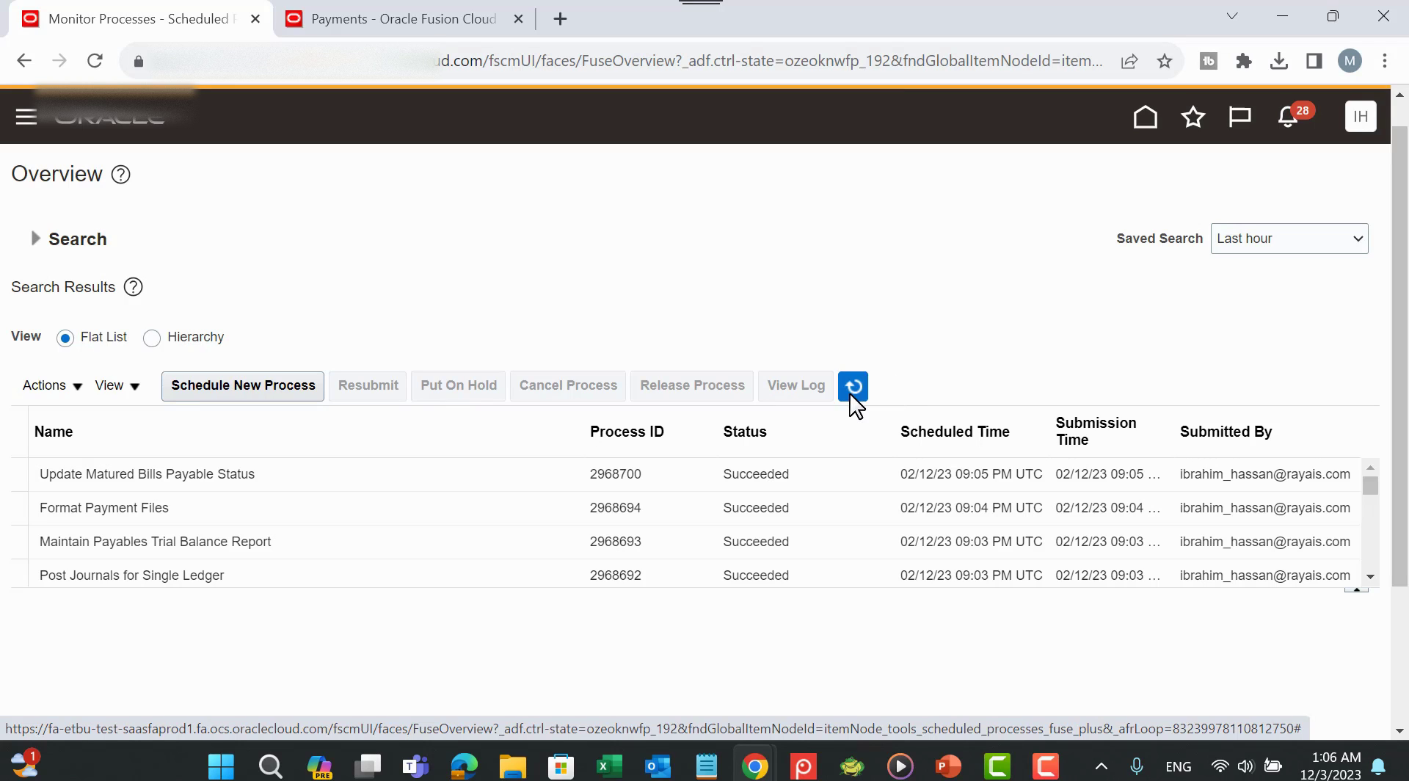
Step: Return to Payments and search the managed payments for the bill payable payment by its number
click(363, 15)
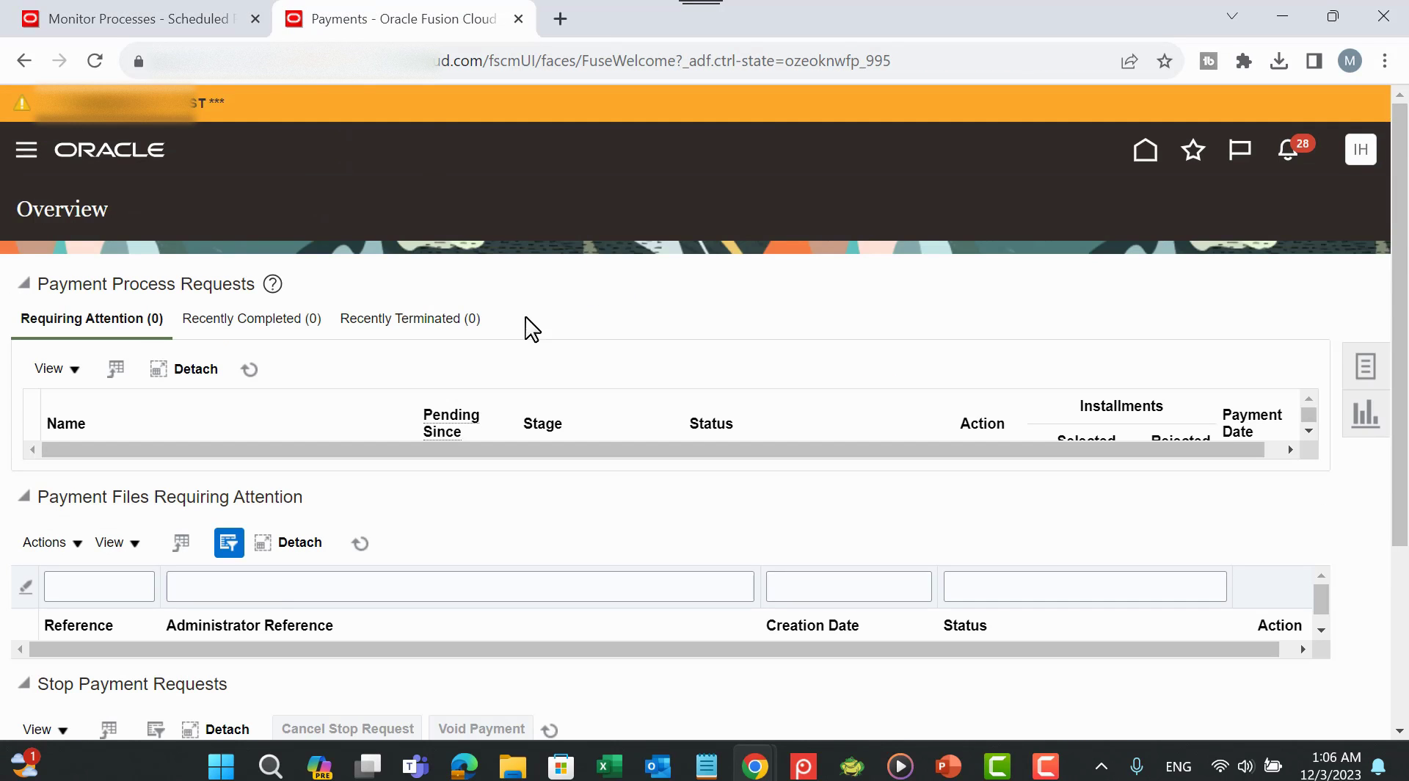
click(1356, 380)
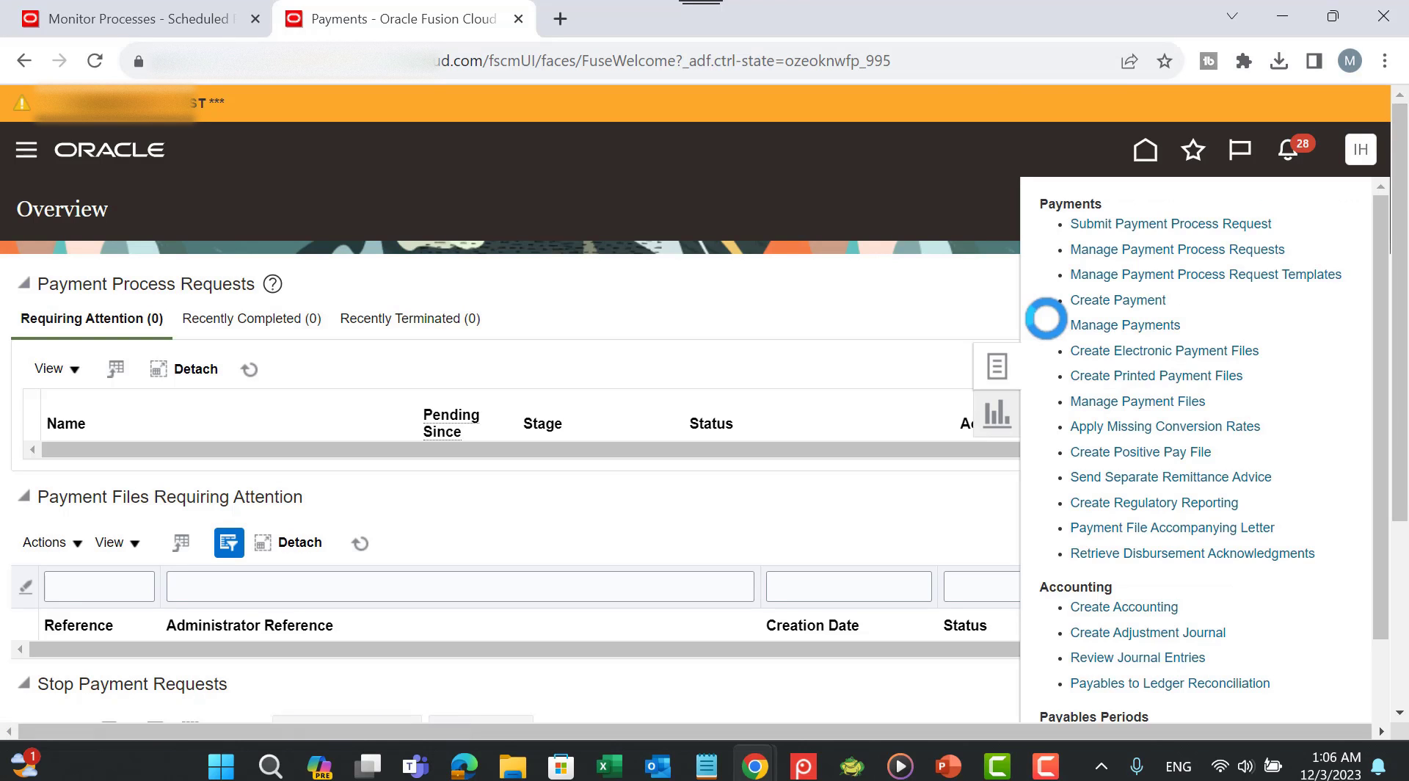
click(1121, 340)
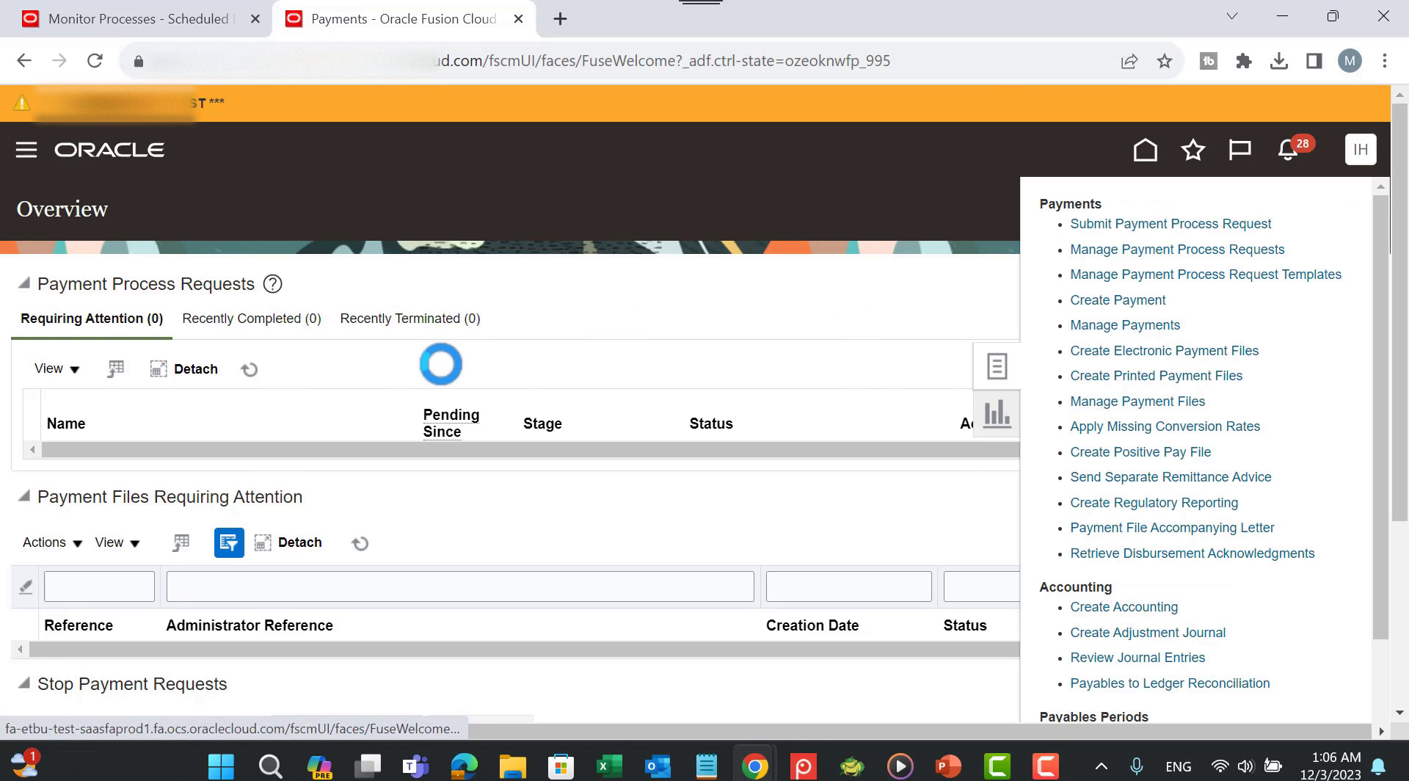
click(409, 425)
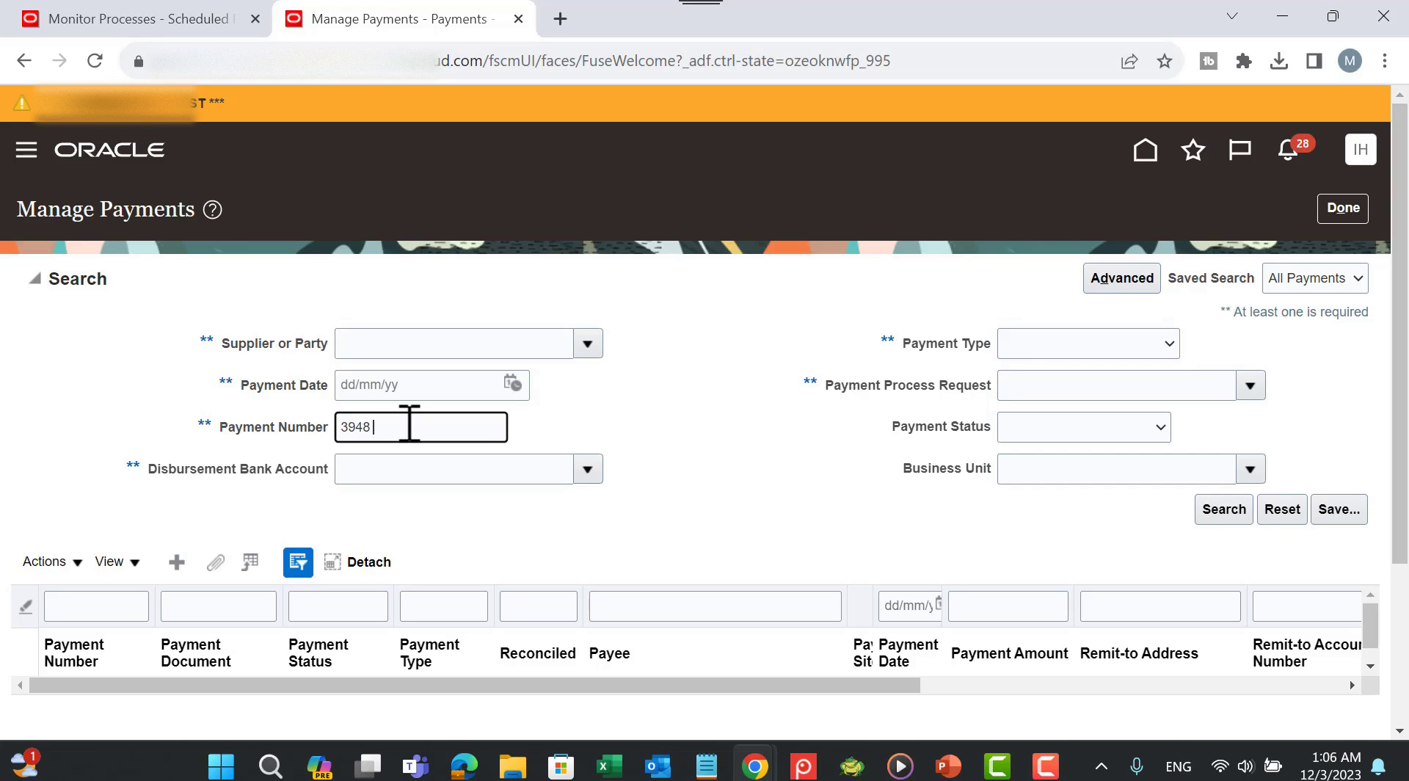
click(1244, 509)
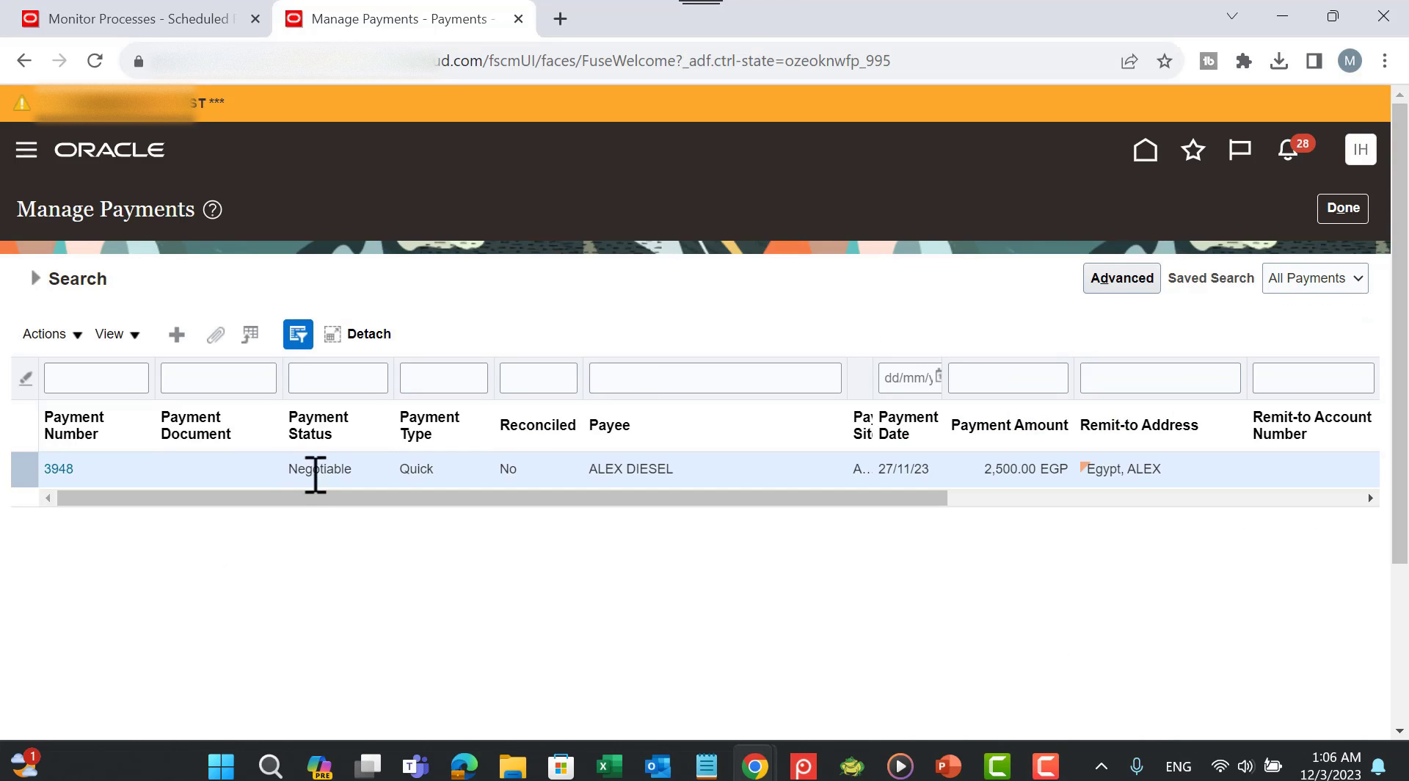
Step: Open the payment's details and try to view its accounting, then close the accounting dialog
click(60, 468)
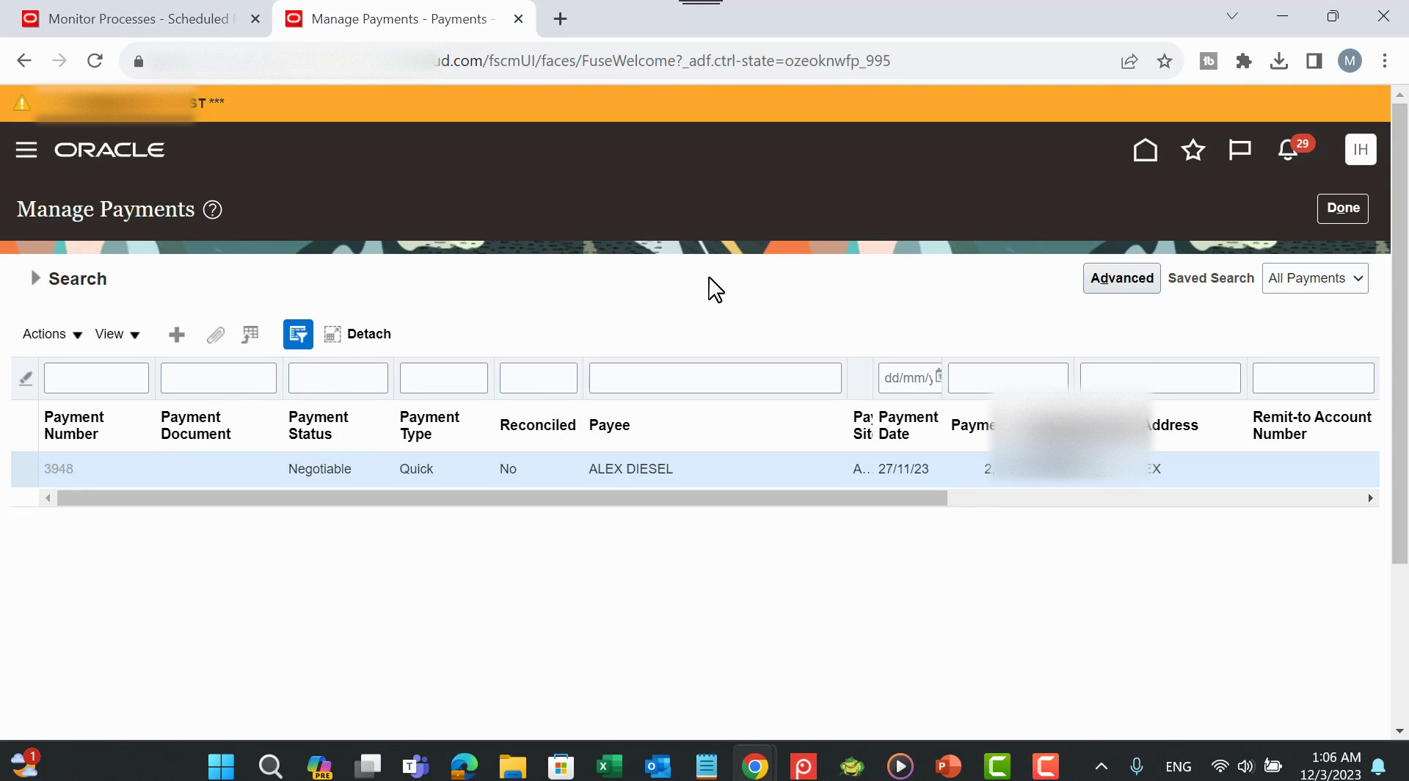
click(1266, 218)
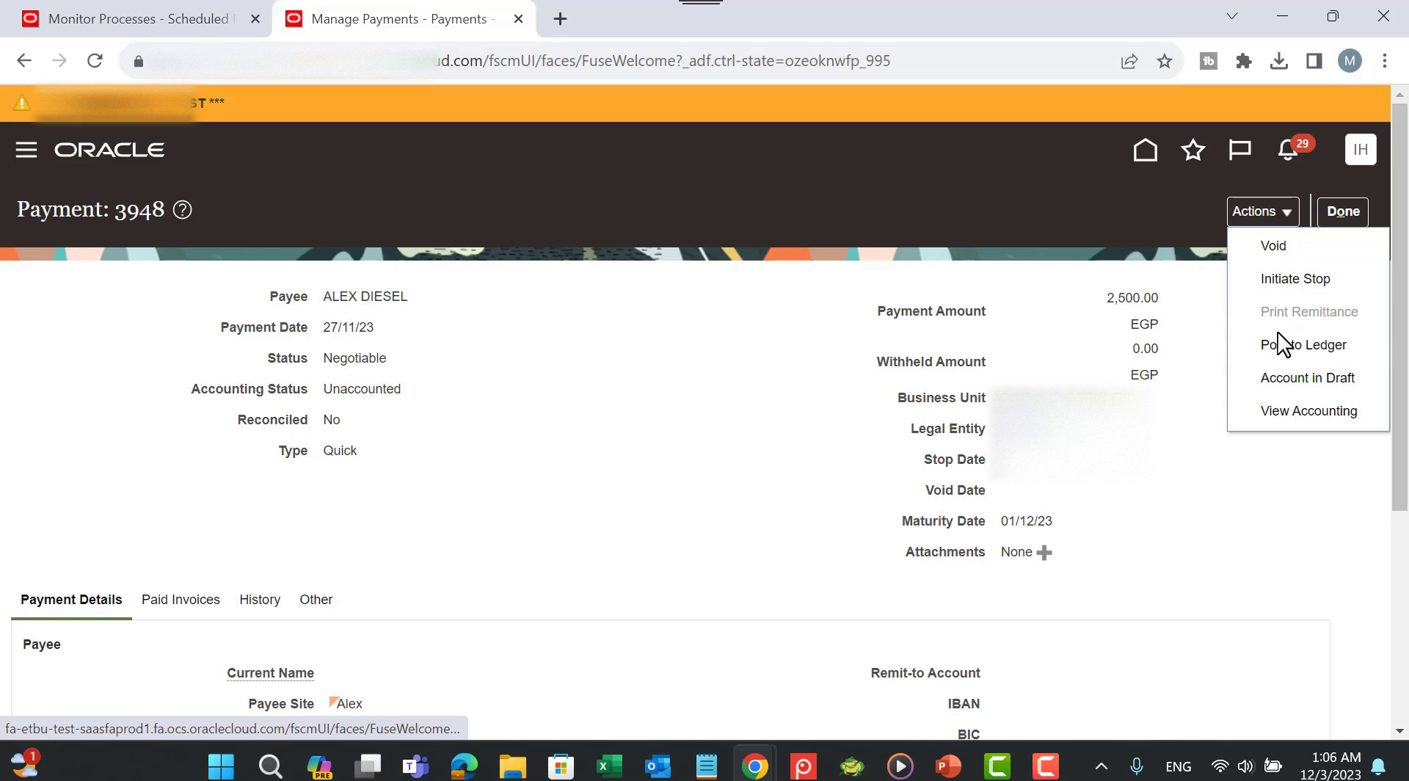
click(1277, 413)
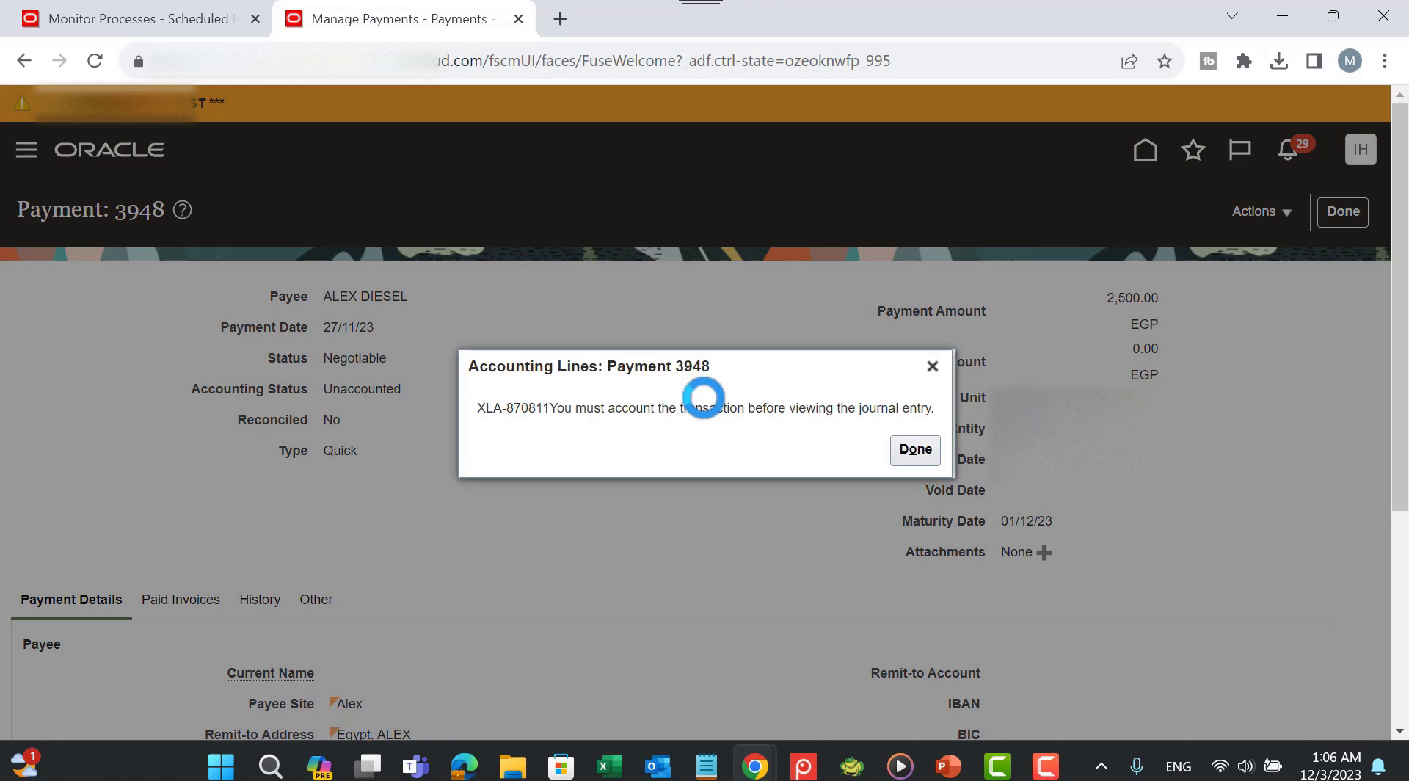
click(915, 450)
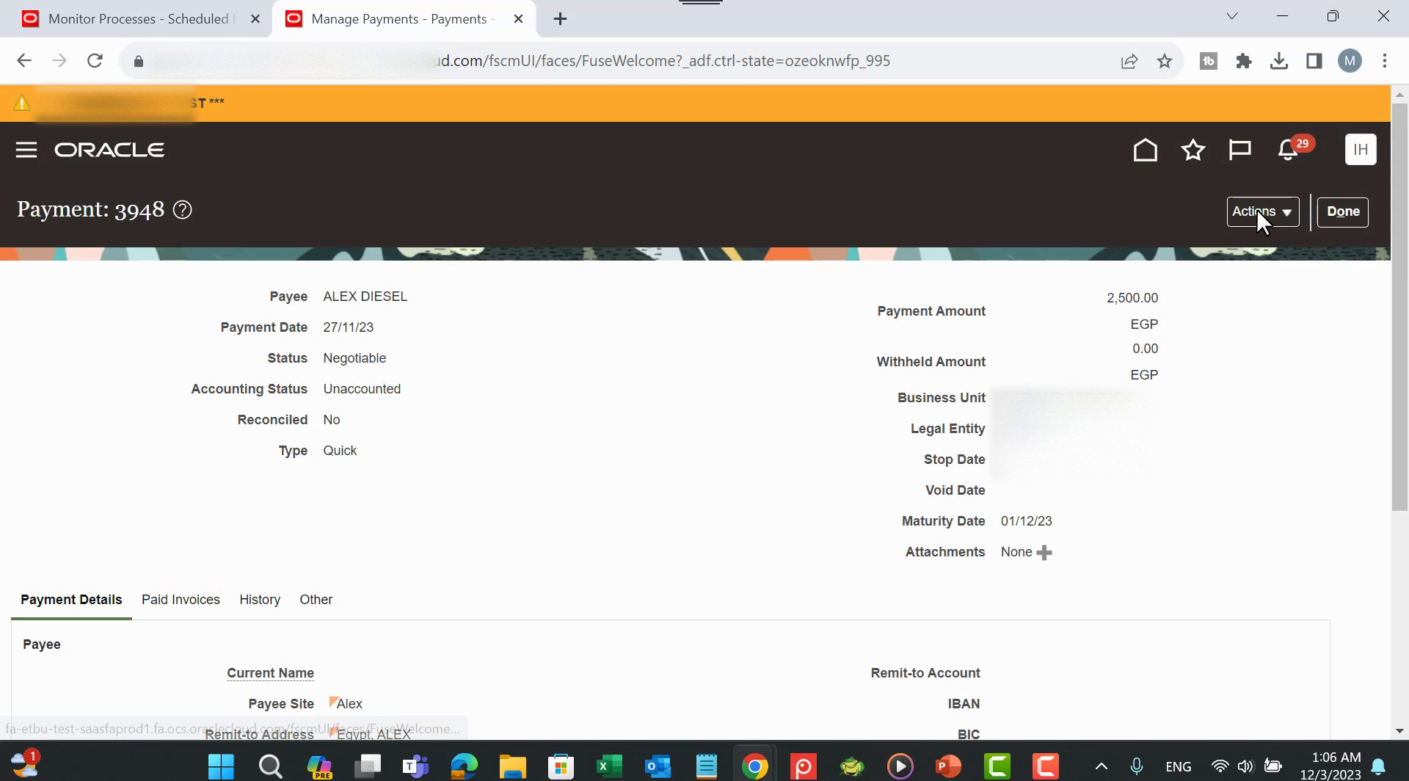
Step: Post the payment to the ledger and review the accounts, debits and credits of its accounting lines
click(1261, 213)
click(1295, 345)
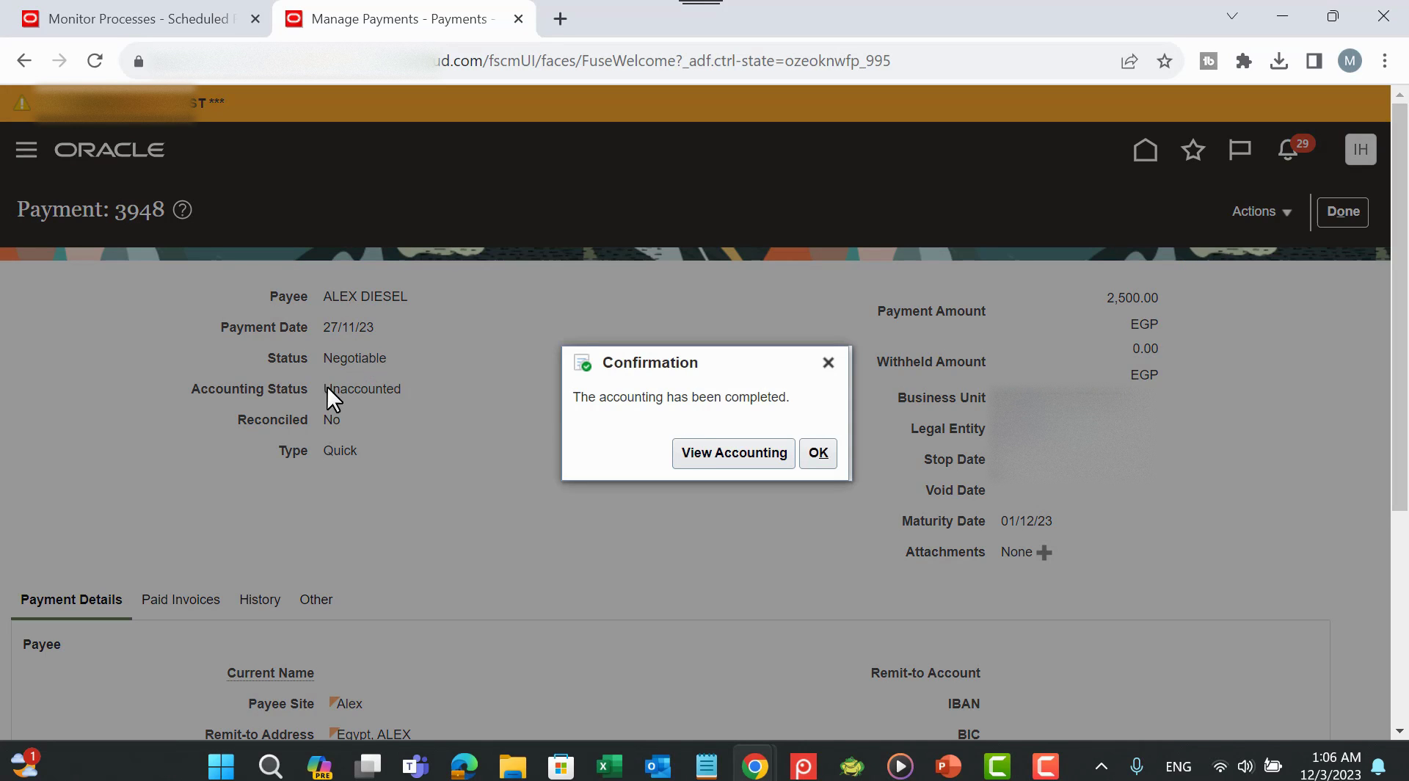
click(698, 463)
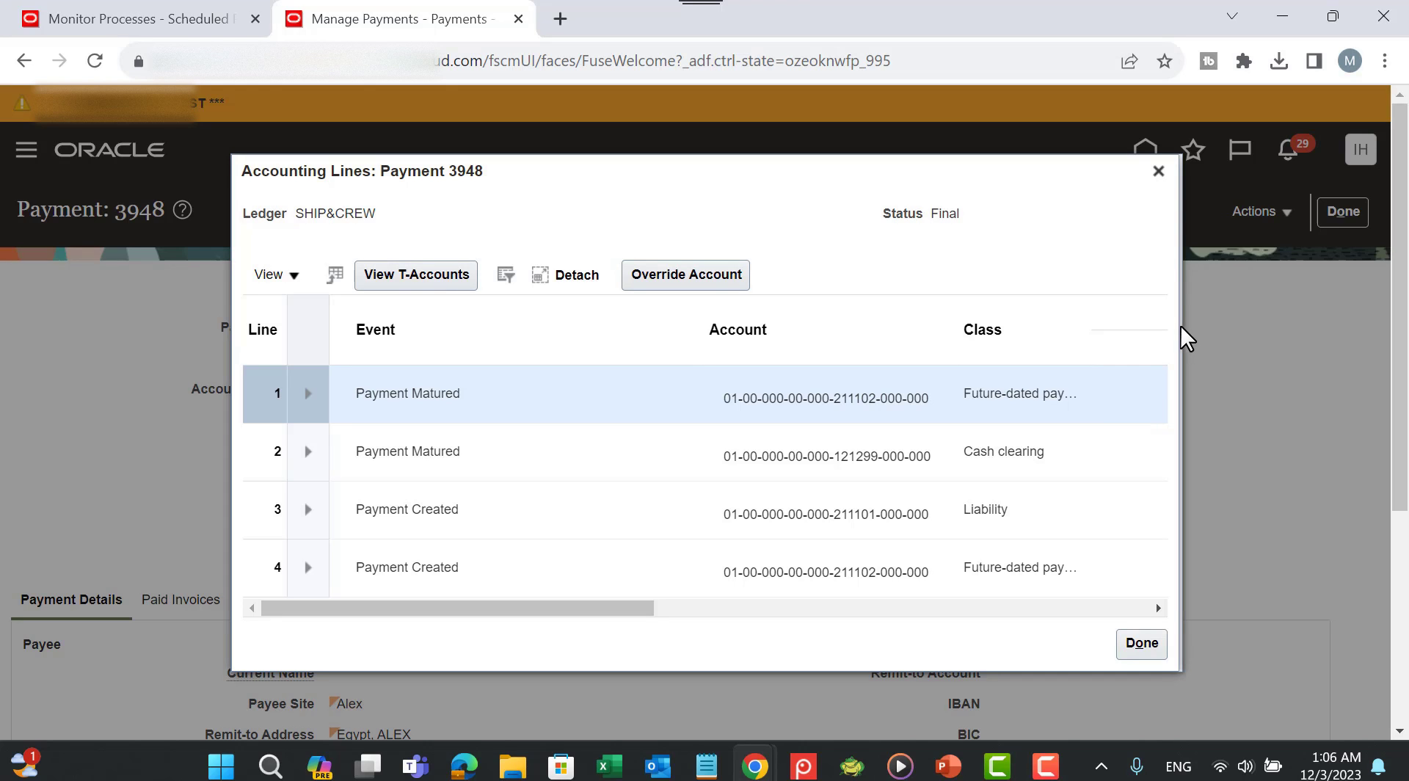
drag(615, 606, 750, 598)
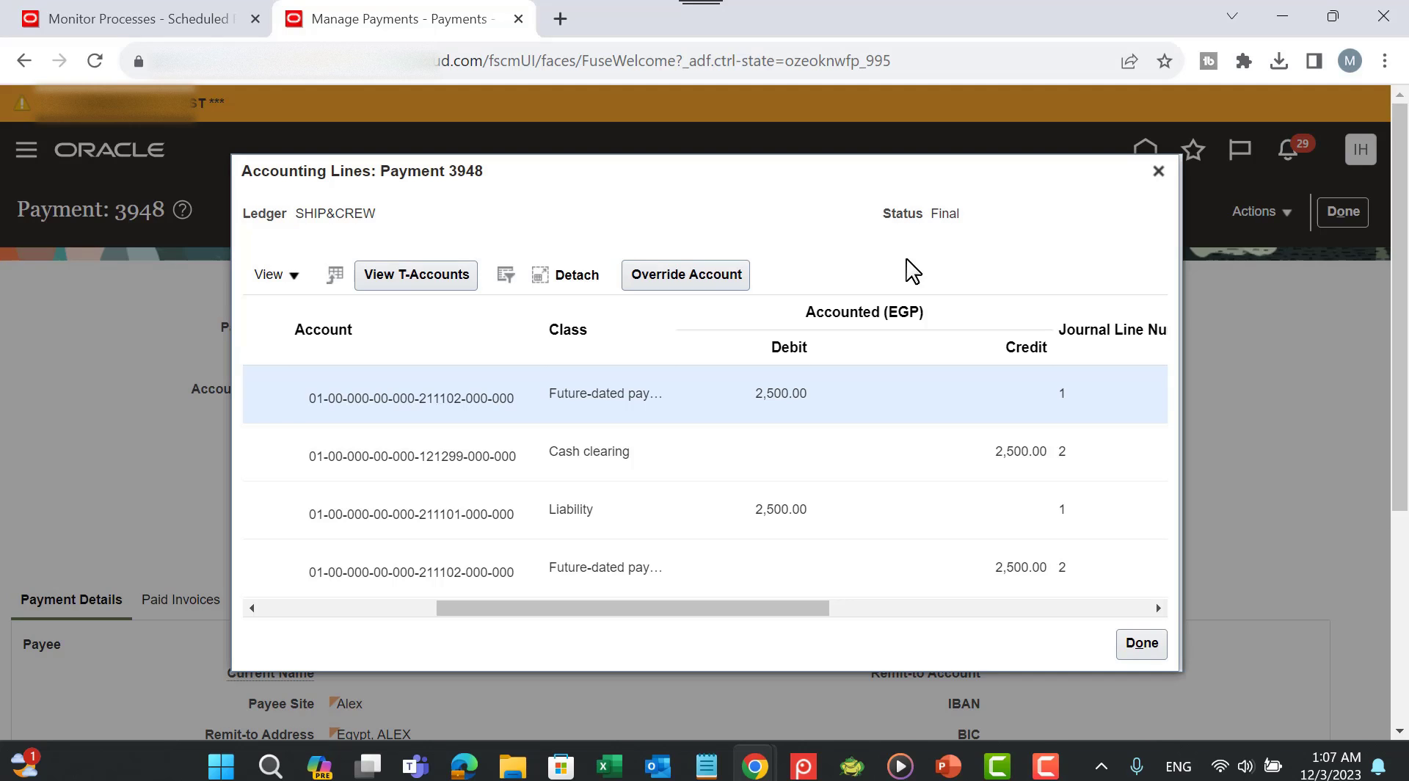
click(1158, 171)
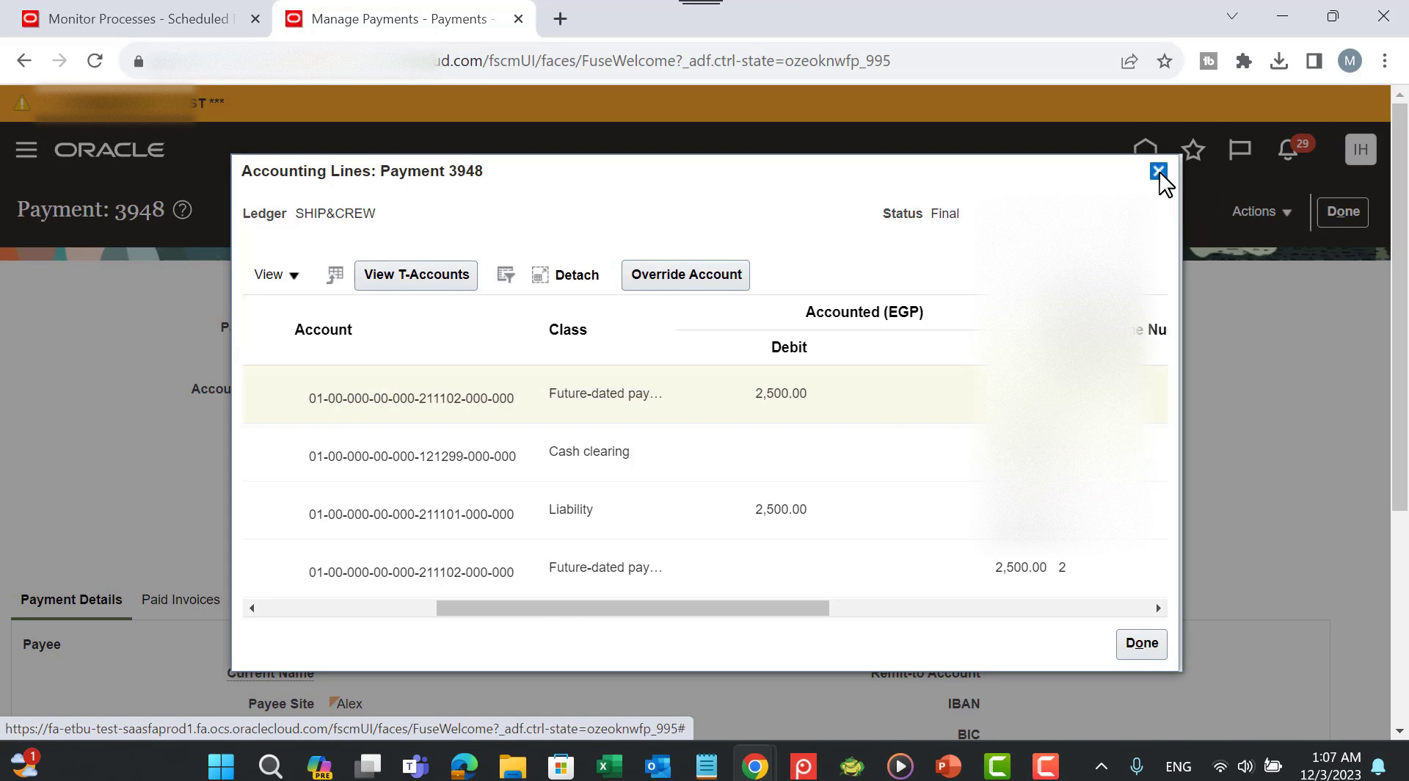
drag(1405, 218, 1376, 290)
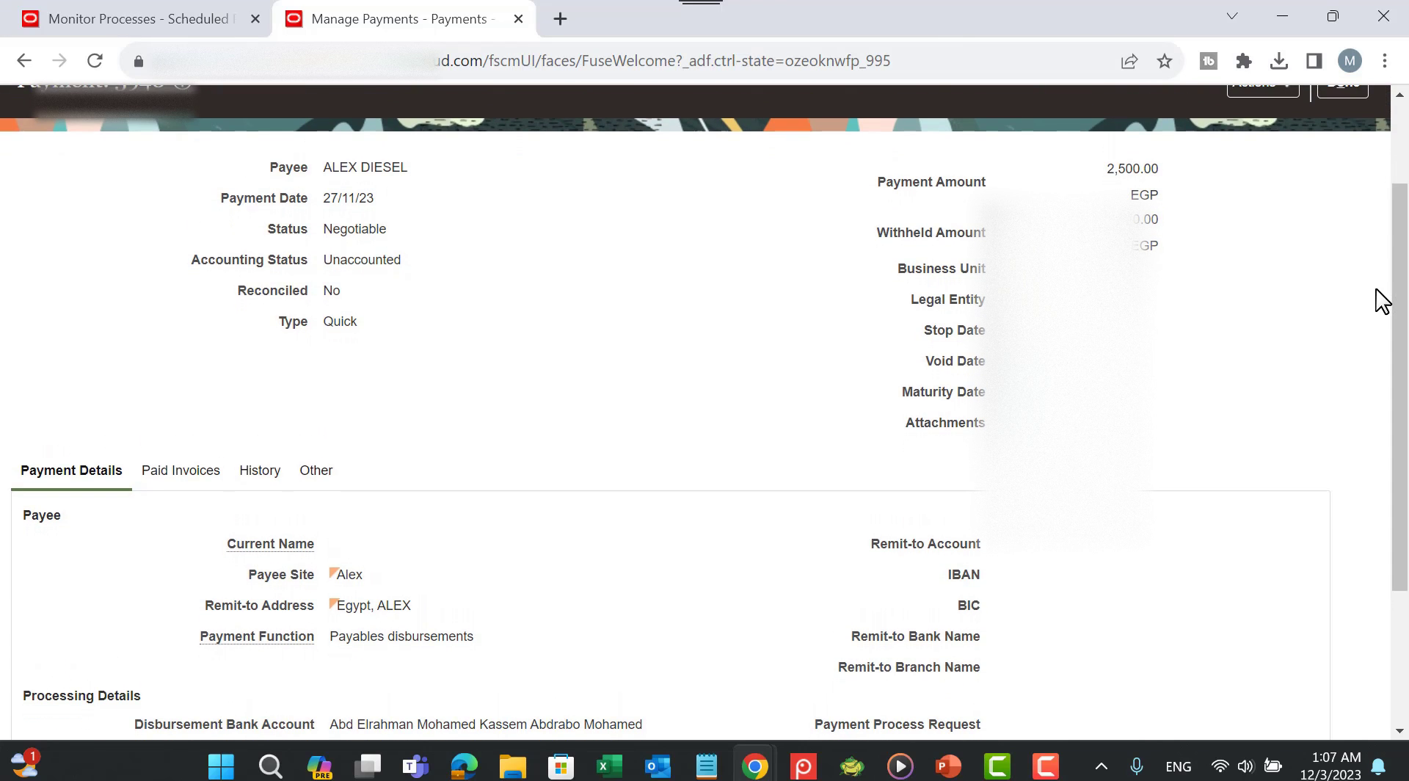